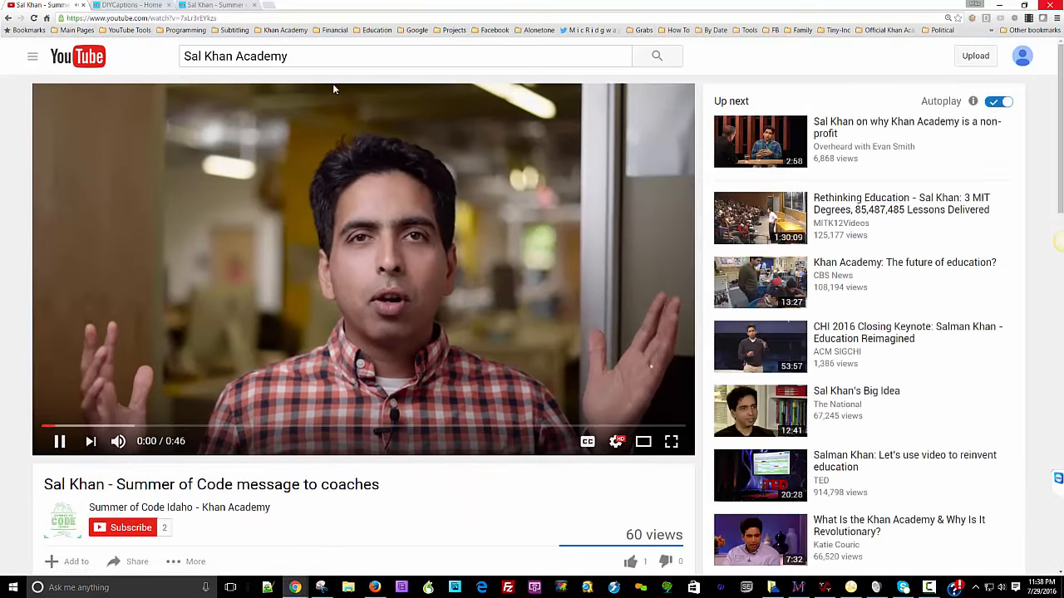
Step: Copy the URL of the "Summer of Code message to coaches" video, pause it, and switch to the DIYCaptions home page
{"action": "left_click_drag", "start_coordinate": [229, 18], "coordinate": [12, 15]}
{"action": "key", "text": "ctrl+c"}
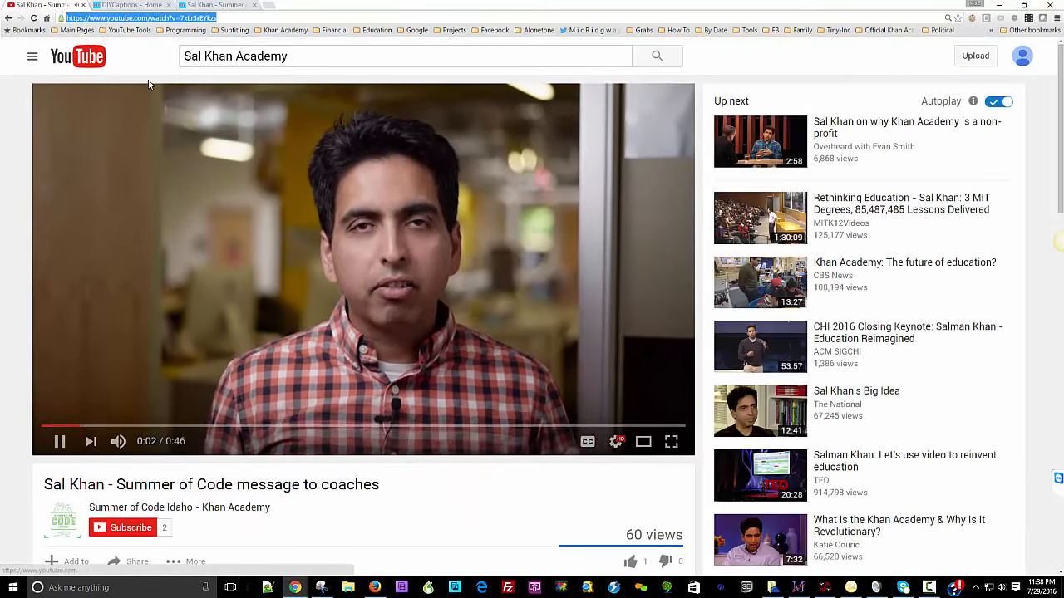
{"action": "left_click", "coordinate": [60, 441]}
{"action": "left_click", "coordinate": [142, 6]}
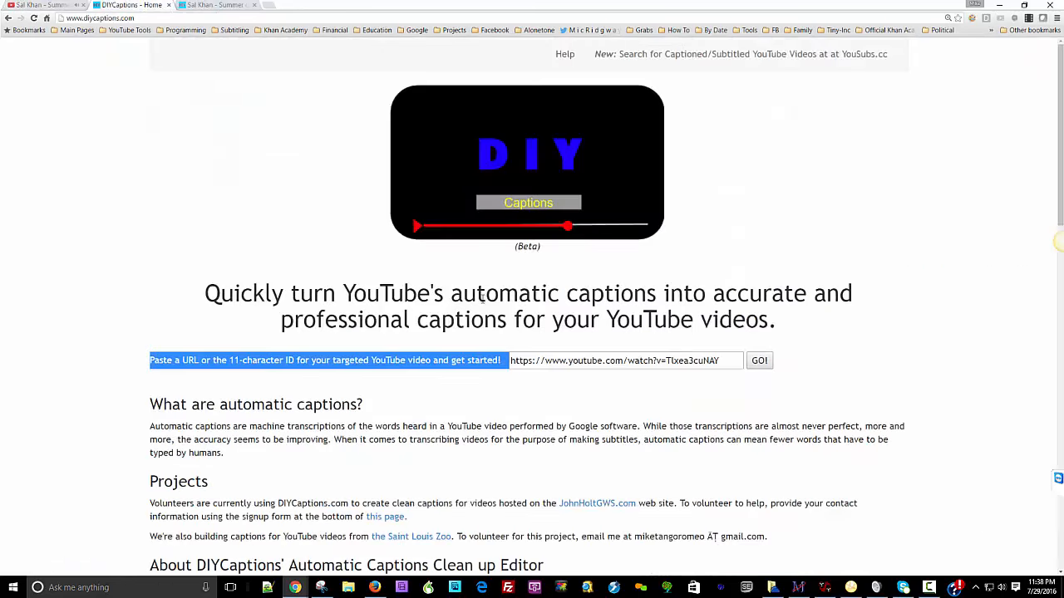
Step: Replace the existing video URL with the copied YouTube URL and load that video in the caption editor
{"action": "left_click", "coordinate": [702, 367]}
{"action": "key", "text": "ctrl+a"}
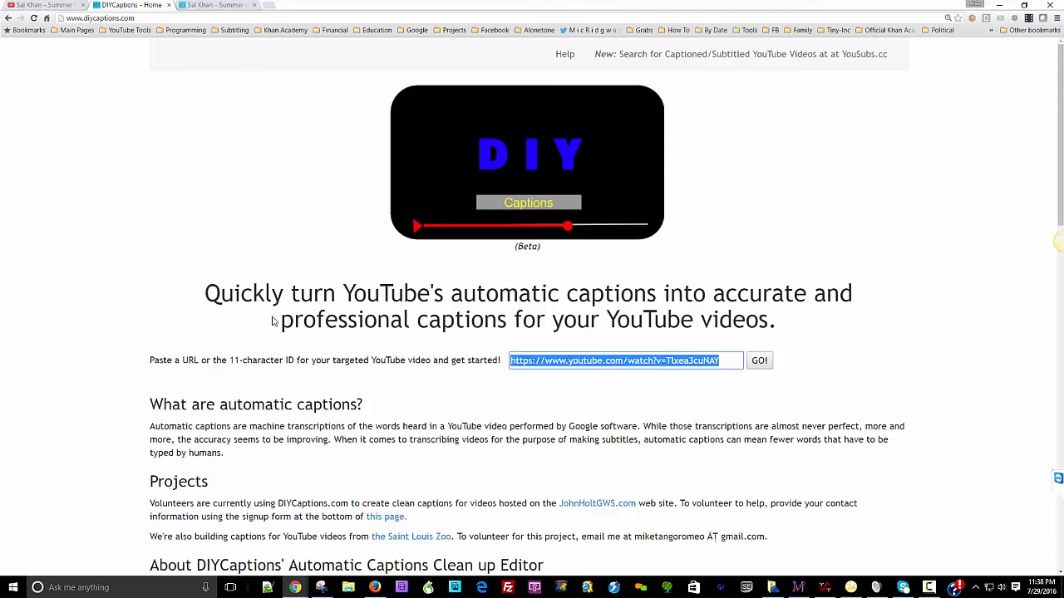
{"action": "key", "text": "Delete"}
{"action": "key", "text": "ctrl+v"}
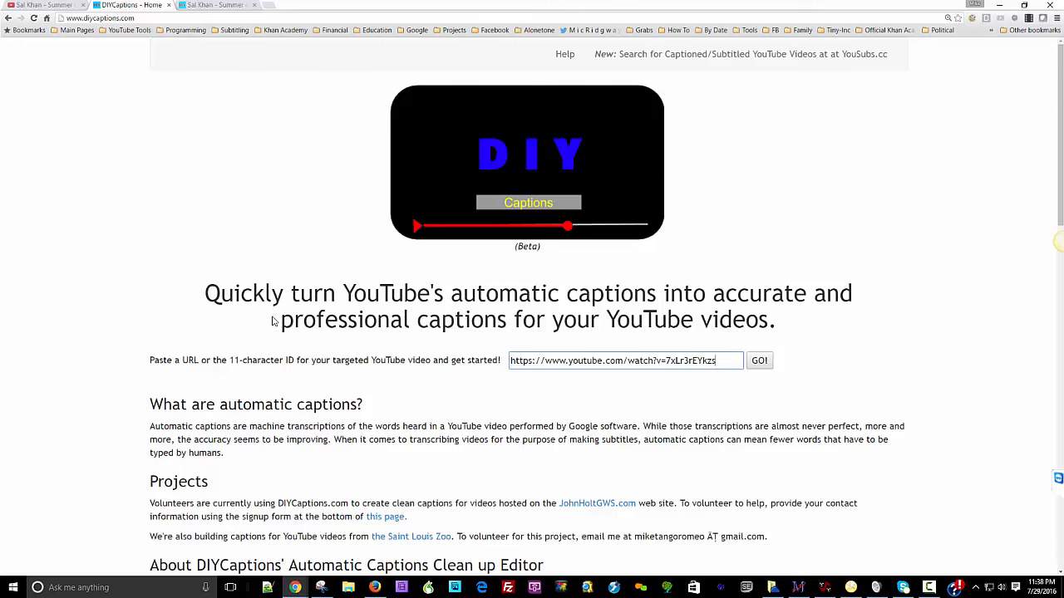
{"action": "left_click", "coordinate": [760, 361]}
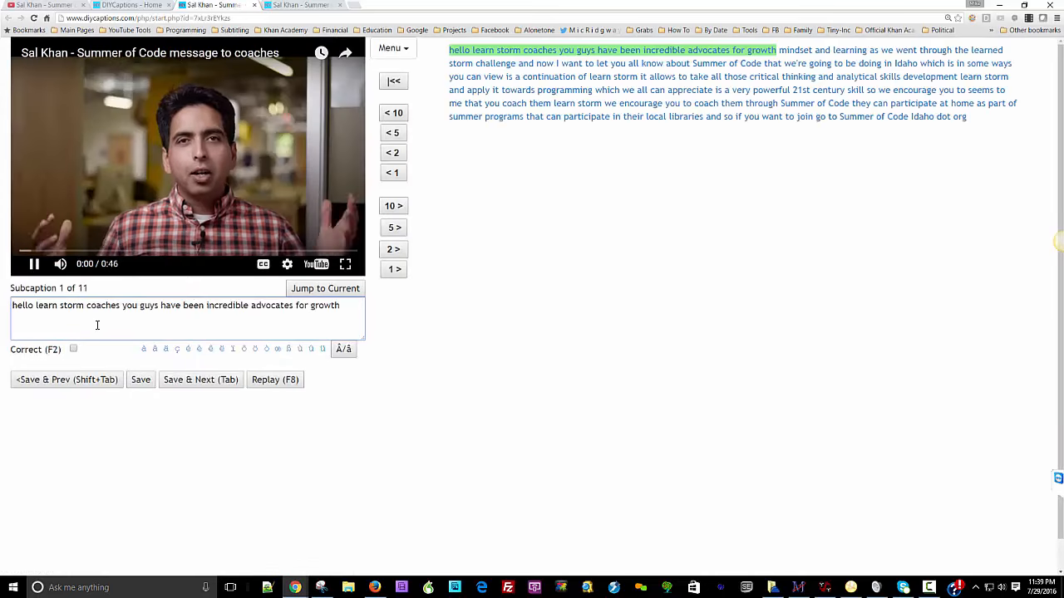
Step: Capitalise the words "Hello", "Learn" and "Storm" in the first subcaption
{"action": "key", "text": "Delete"}
{"action": "type", "text": "H"}
{"action": "key", "text": "ctrl+Right"}
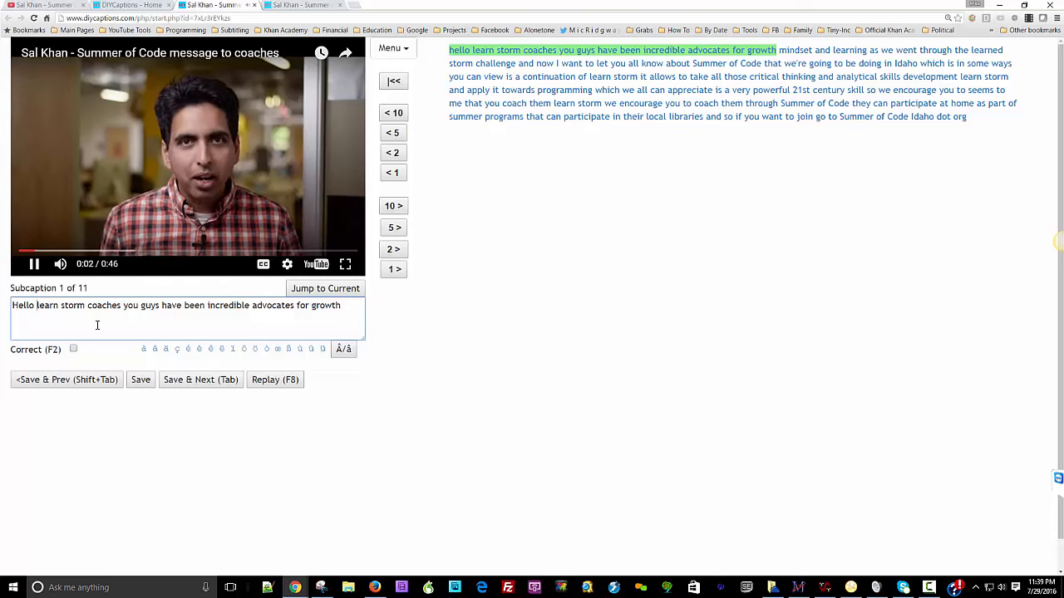
{"action": "key", "text": "Delete"}
{"action": "type", "text": "L"}
{"action": "key", "text": "ctrl+Right"}
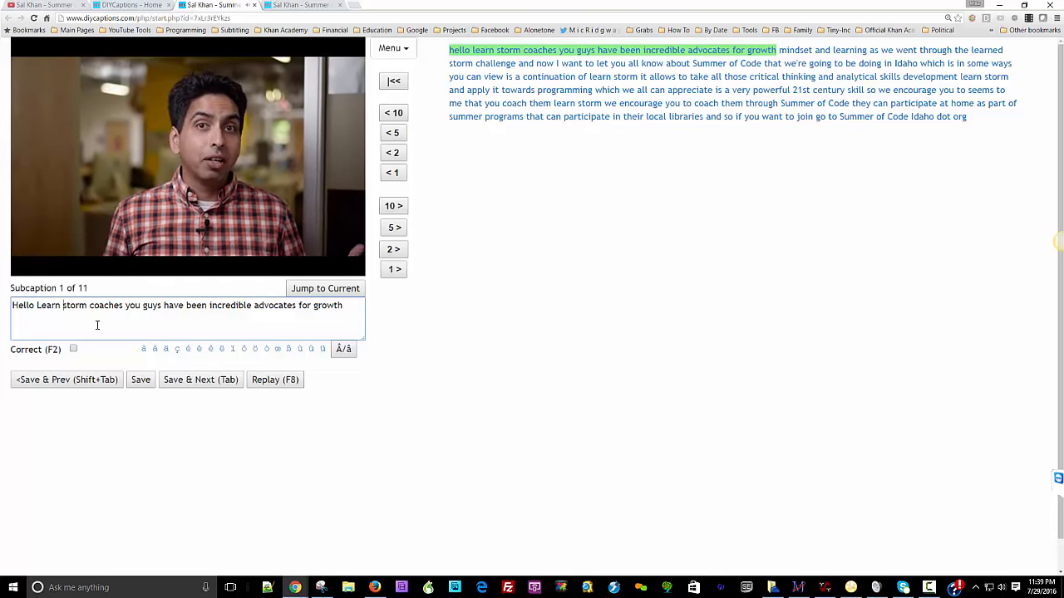
{"action": "key", "text": "Delete"}
{"action": "type", "text": "S"}
Step: Change the first subcaption's wording to "LearnStorm coaches. You" and save it, moving on to the next subcaption
{"action": "key", "text": "ctrl+Right"}
{"action": "key", "text": "ctrl+Right"}
{"action": "key", "text": "BackSpace"}
{"action": "type", "text": ". Y"}
{"action": "key", "text": "Delete"}
{"action": "key", "text": "Left"}
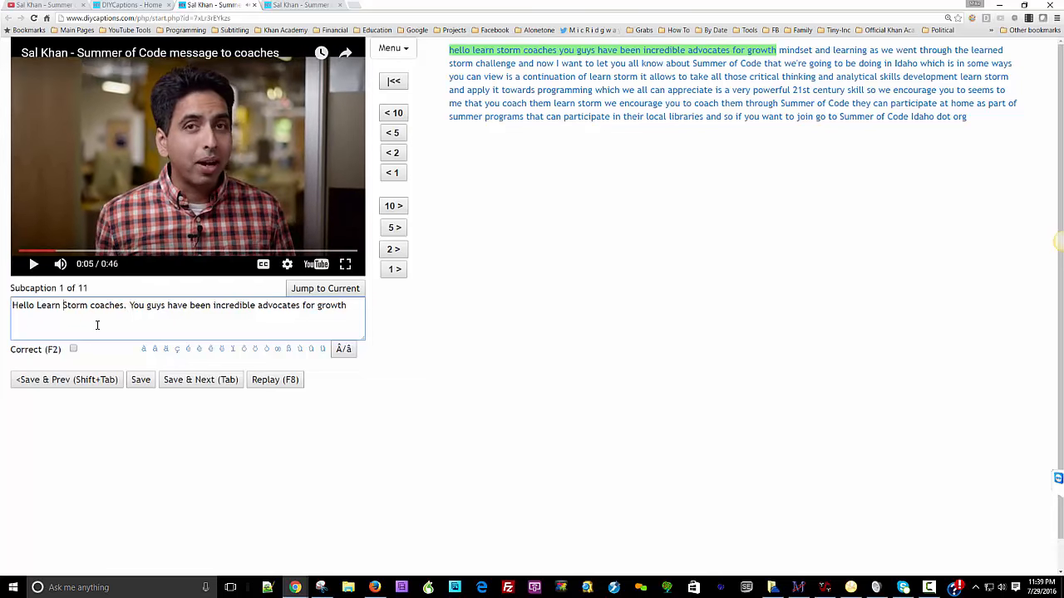
{"action": "key", "text": "BackSpace"}
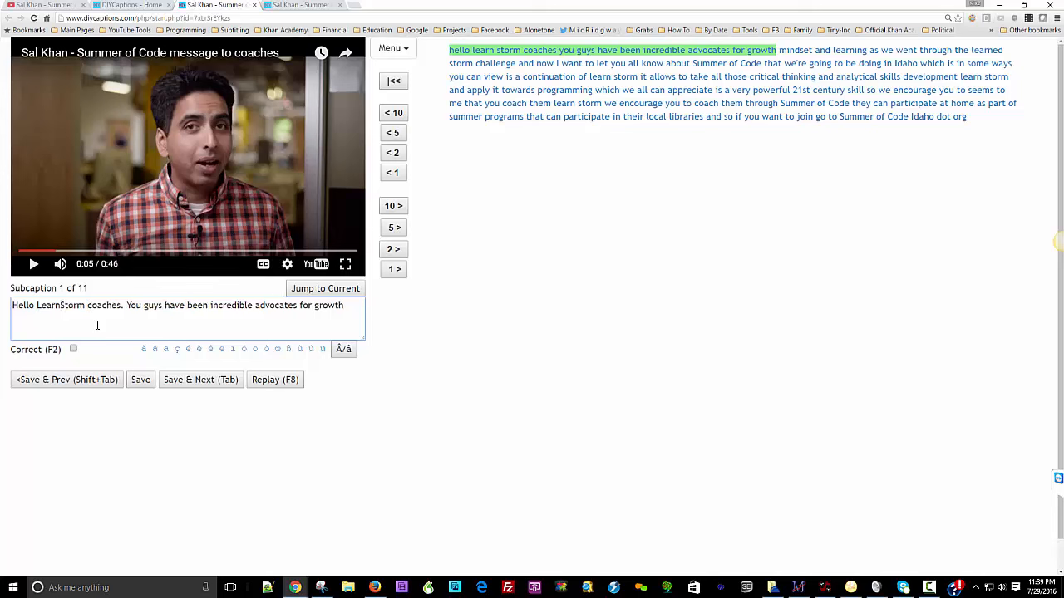
{"action": "key", "text": "Tab"}
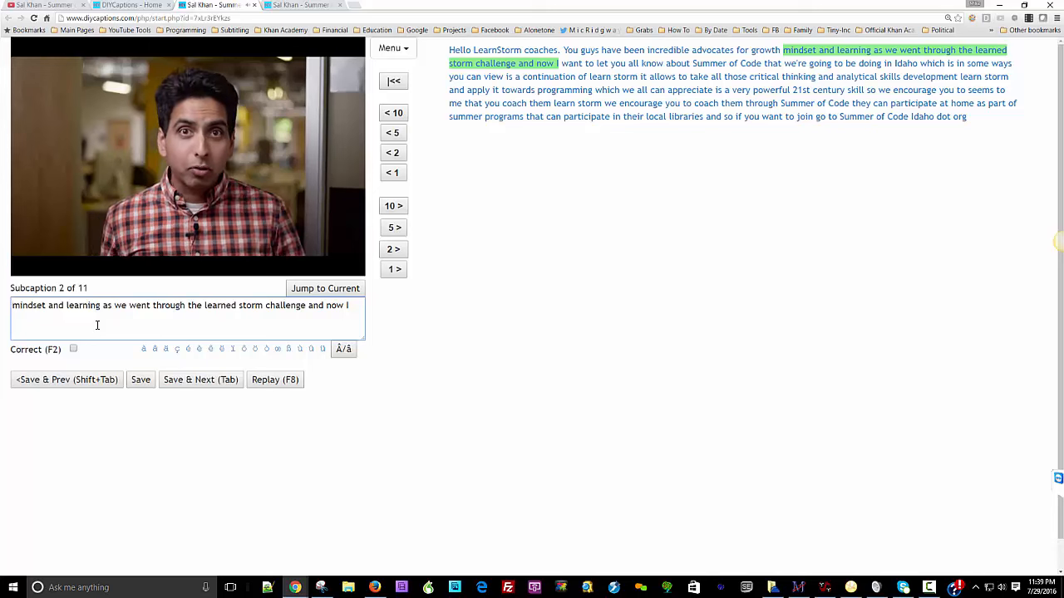
Step: Return to subcaption 1, add a comma after "growth", and save it, advancing to subcaption 2
{"action": "key", "text": "shift+Tab"}
{"action": "type", "text": ","}
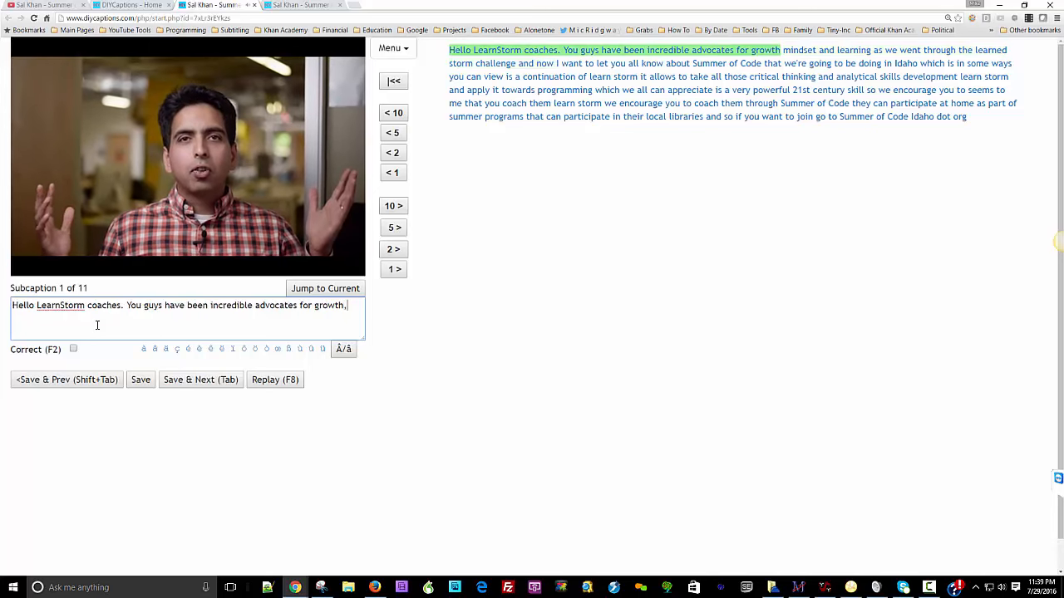
{"action": "key", "text": "Tab"}
Step: Add commas after "mindset" and "learning" in subcaption 2
{"action": "type", "text": ","}
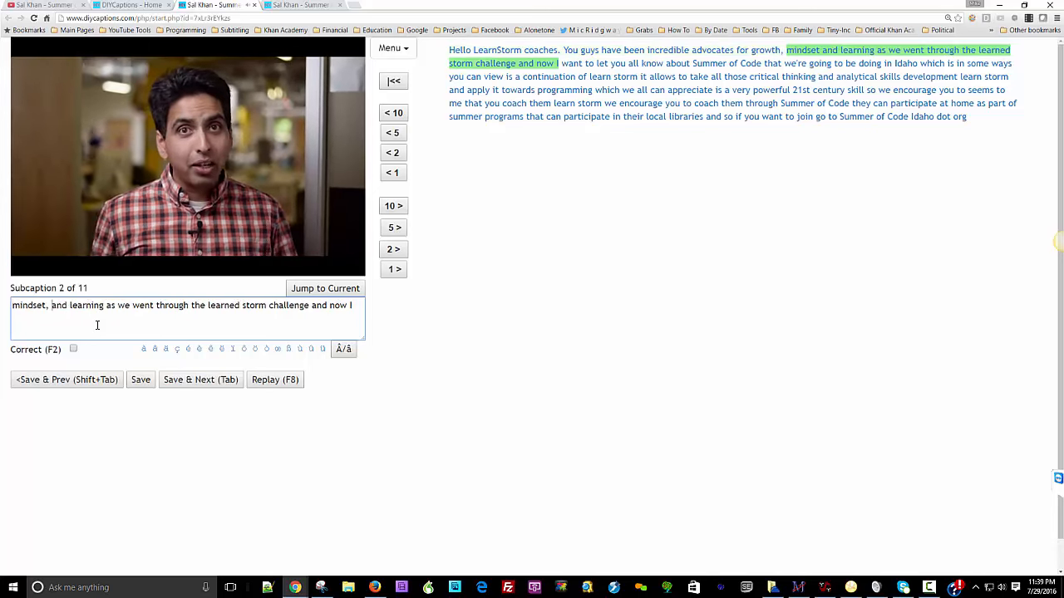
{"action": "key", "text": "ctrl+Right"}
{"action": "key", "text": "ctrl+Right"}
{"action": "key", "text": "Left"}
{"action": "type", "text": ","}
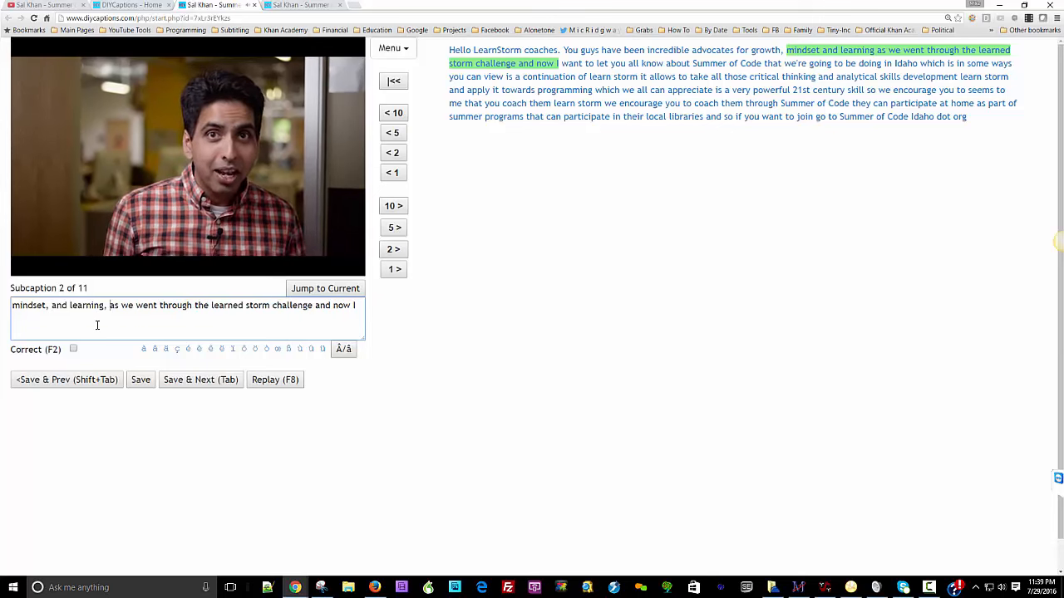
Step: Rewrite "learned storm" in subcaption 2 as the single word "LearnedStorm"
{"action": "key", "text": "ctrl+Right"}
{"action": "key", "text": "ctrl+Right"}
{"action": "key", "text": "ctrl+Right"}
{"action": "key", "text": "ctrl+Right"}
{"action": "key", "text": "ctrl+Right"}
{"action": "key", "text": "ctrl+Right"}
{"action": "key", "text": "ctrl+Right"}
{"action": "key", "text": "ctrl+Left"}
{"action": "key", "text": "ctrl+Left"}
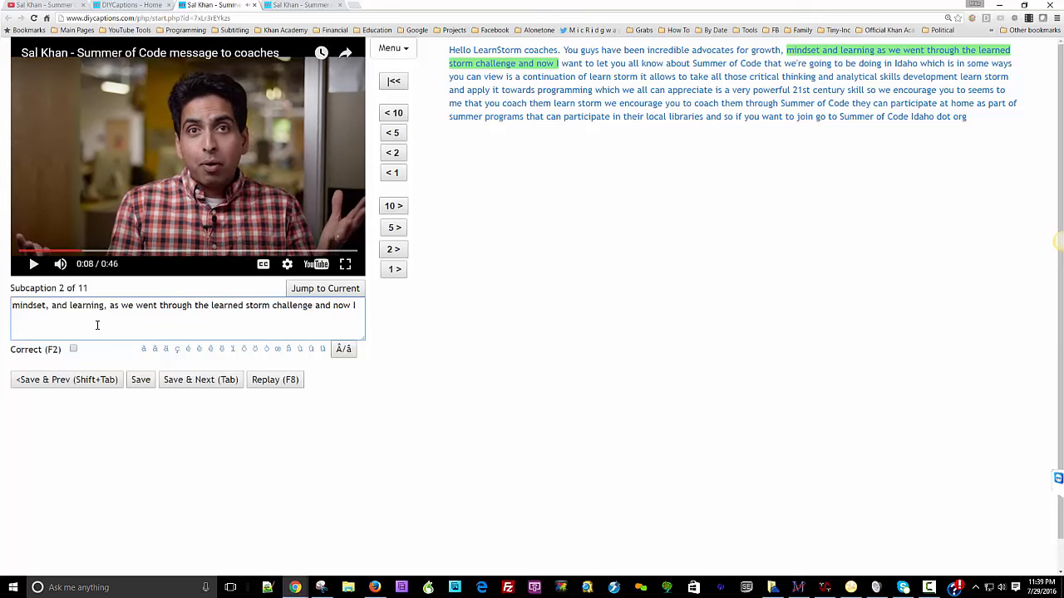
{"action": "key", "text": "Delete"}
{"action": "type", "text": "L"}
{"action": "key", "text": "ctrl+Right"}
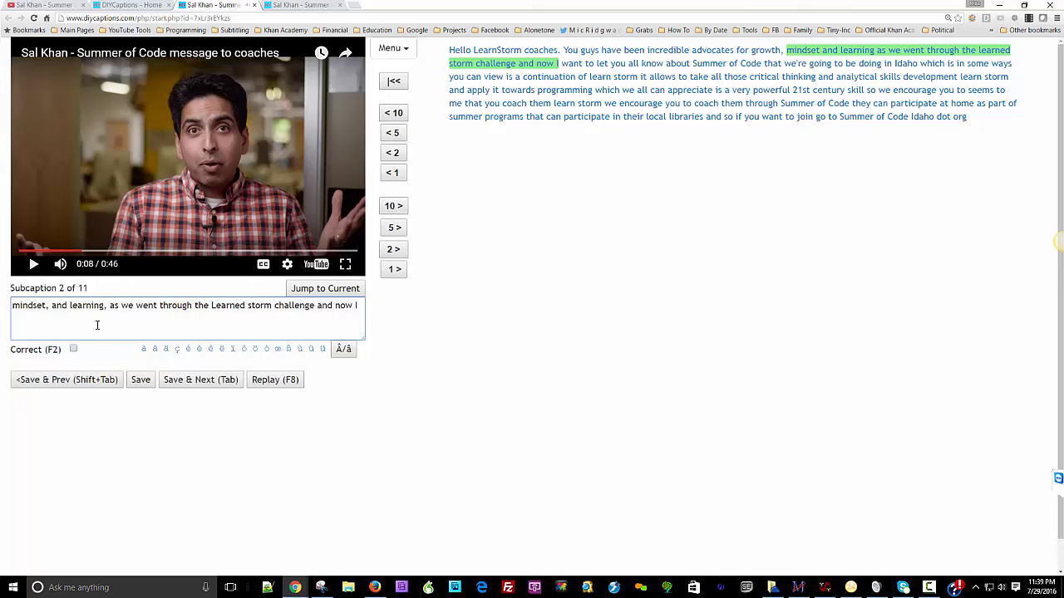
{"action": "key", "text": "BackSpace"}
{"action": "key", "text": "Delete"}
{"action": "type", "text": "S"}
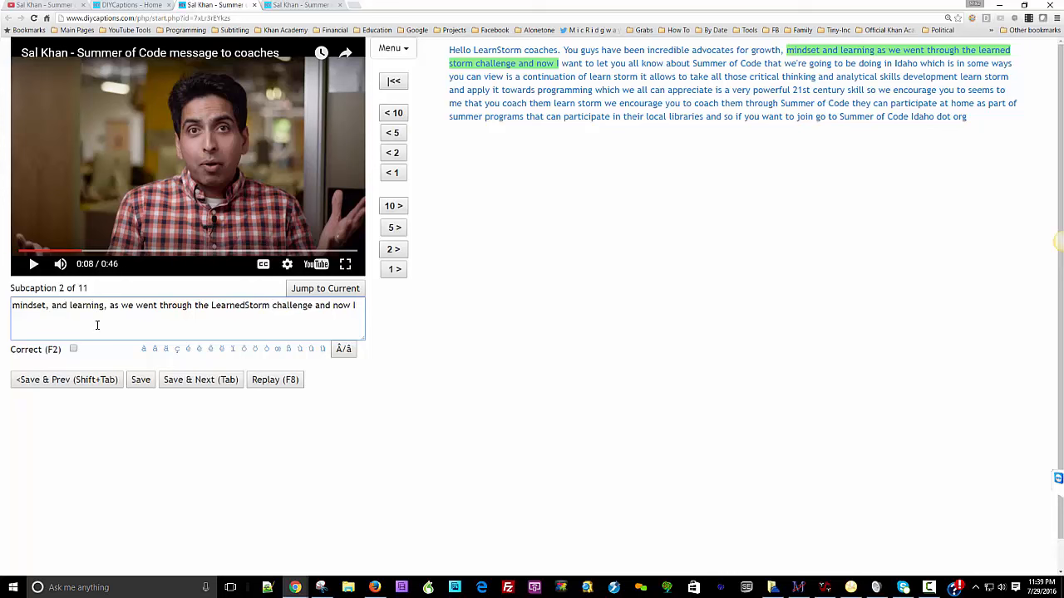
Step: Split subcaption 2 into sentences as "challenge. And now I", then save it and subcaption 3 to reach subcaption 4
{"action": "key", "text": "ctrl+Right"}
{"action": "type", "text": "."}
{"action": "key", "text": "Tab"}
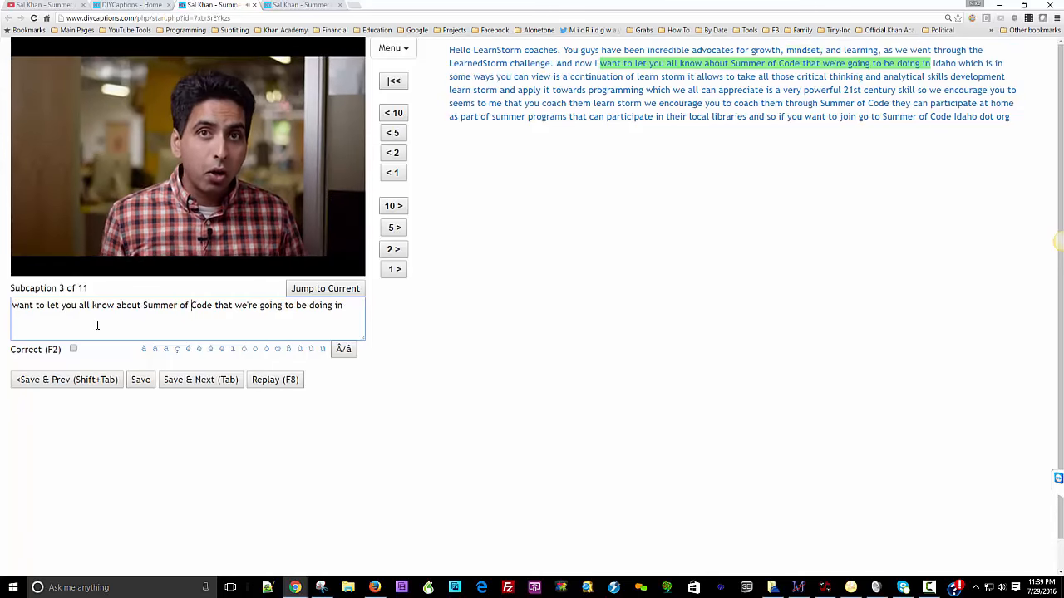
{"action": "key", "text": "Tab"}
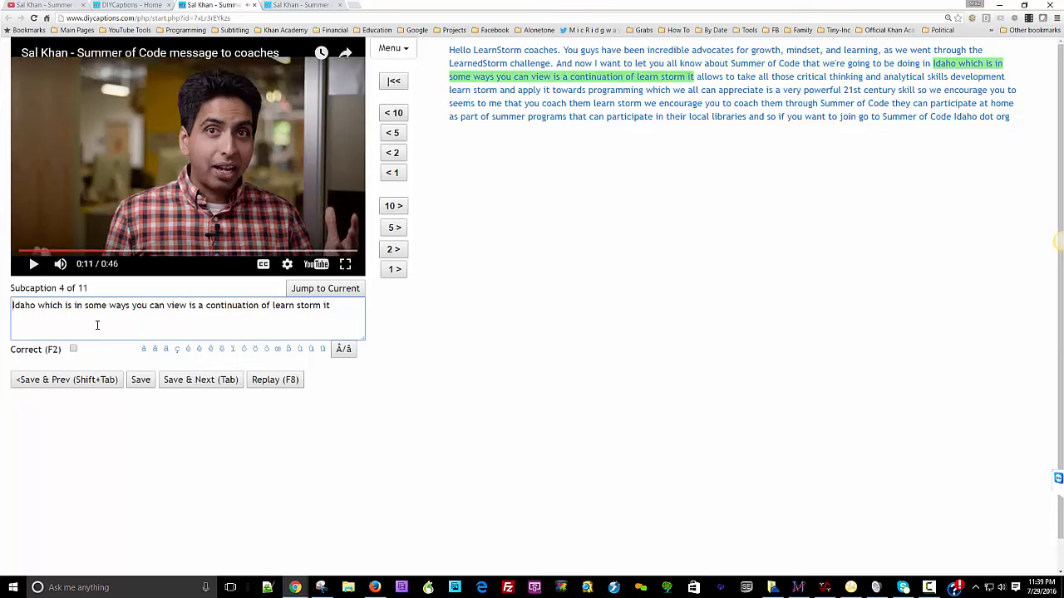
Step: Correct the beginning of subcaption 4 to "Idaho, which, in some ways, you can view as a continuation"
{"action": "type", "text": ","}
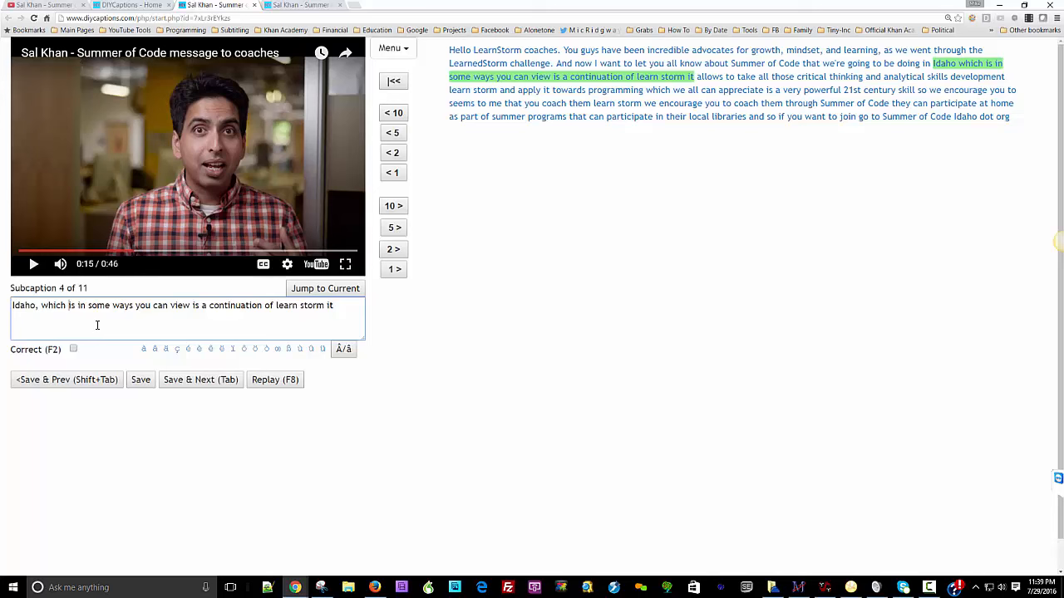
{"action": "key", "text": "Delete"}
{"action": "key", "text": "Delete"}
{"action": "key", "text": "Delete"}
{"action": "key", "text": "Delete"}
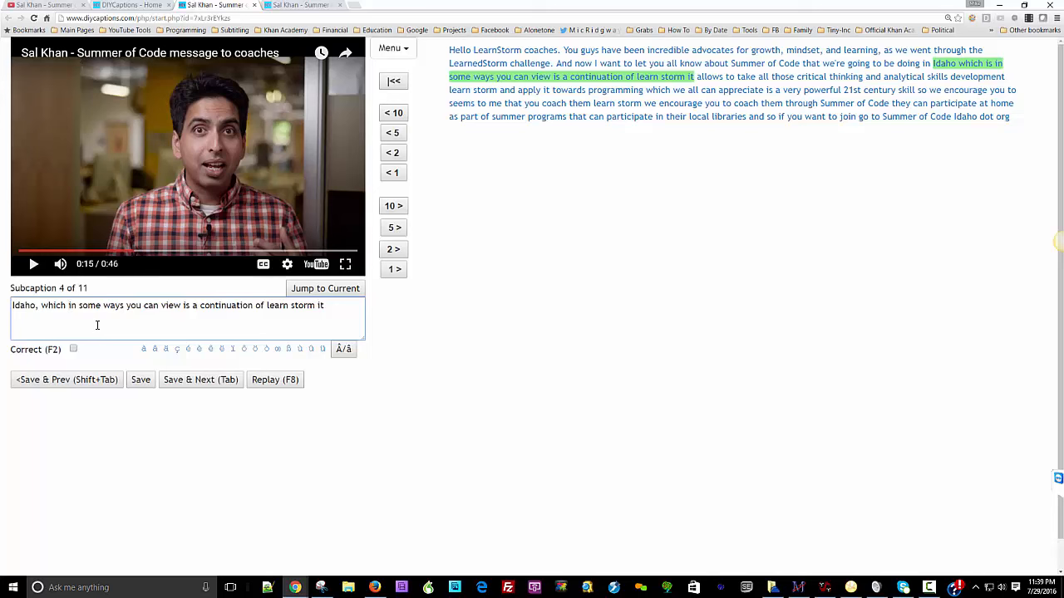
{"action": "type", "text": ","}
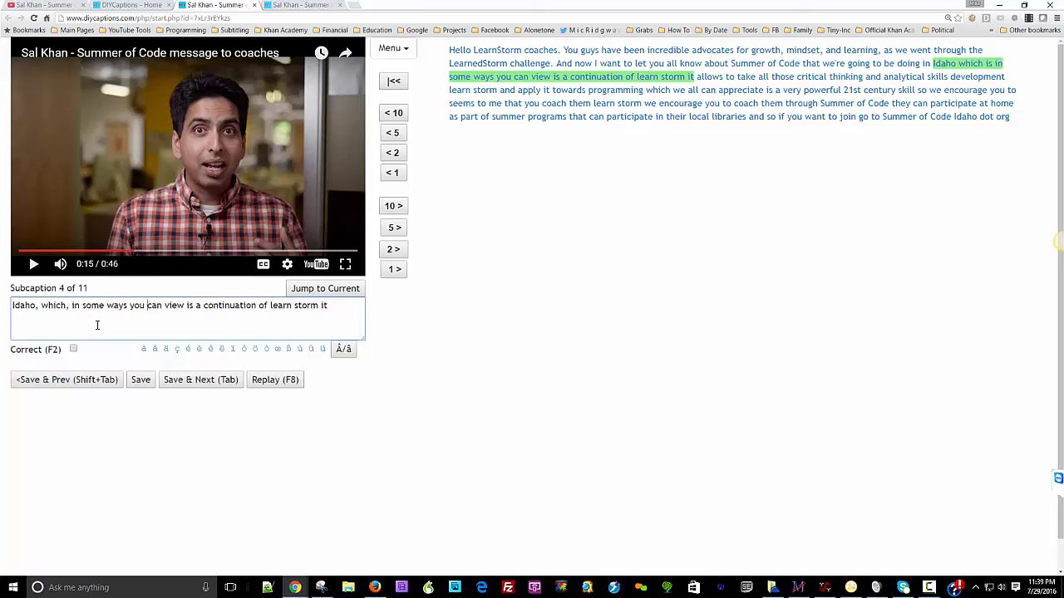
{"action": "key", "text": "BackSpace"}
{"action": "type", "text": ","}
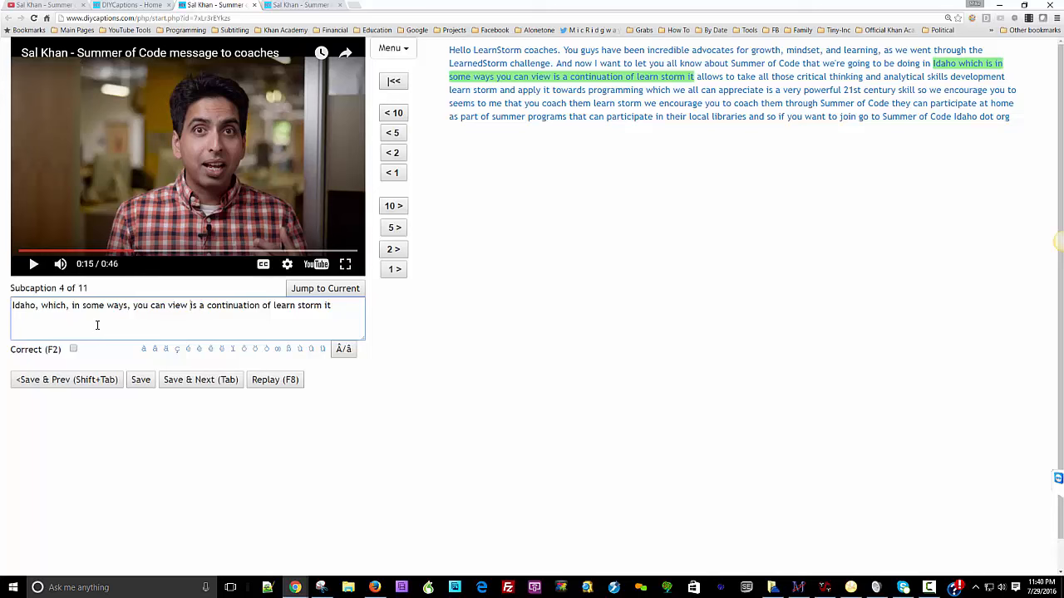
{"action": "key", "text": "Delete"}
{"action": "type", "text": "a"}
{"action": "key", "text": "End"}
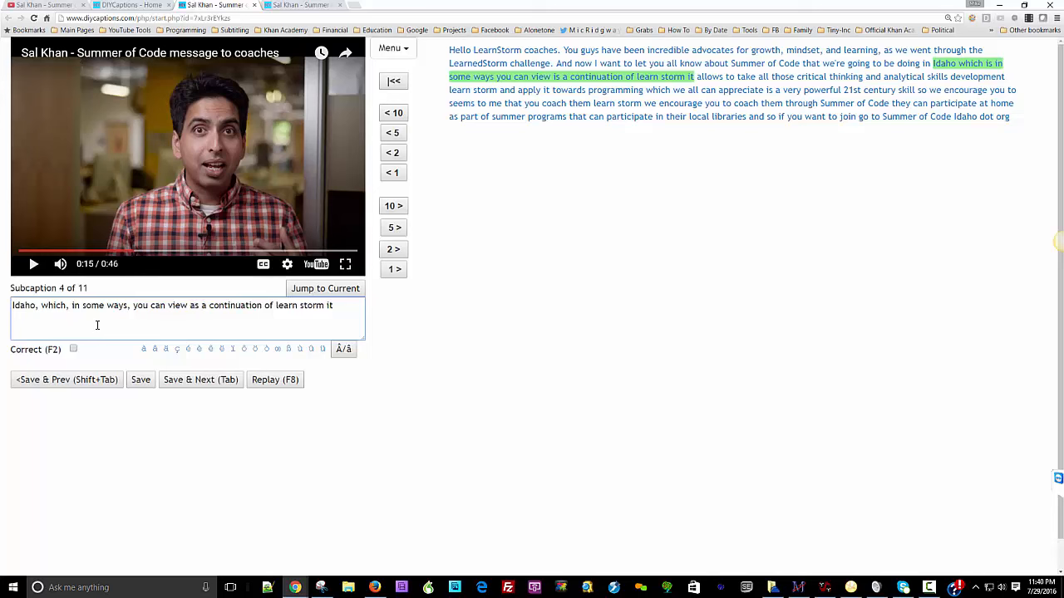
Step: Correct the end of subcaption 4 to "LearnStorm. It" and save it, advancing to subcaption 5
{"action": "key", "text": "Delete"}
{"action": "type", "text": "L"}
{"action": "key", "text": "ctrl+Right"}
{"action": "key", "text": "Delete"}
{"action": "type", "text": "S"}
{"action": "key", "text": "ctrl+Right"}
{"action": "key", "text": "BackSpace"}
{"action": "key", "text": "Tab"}
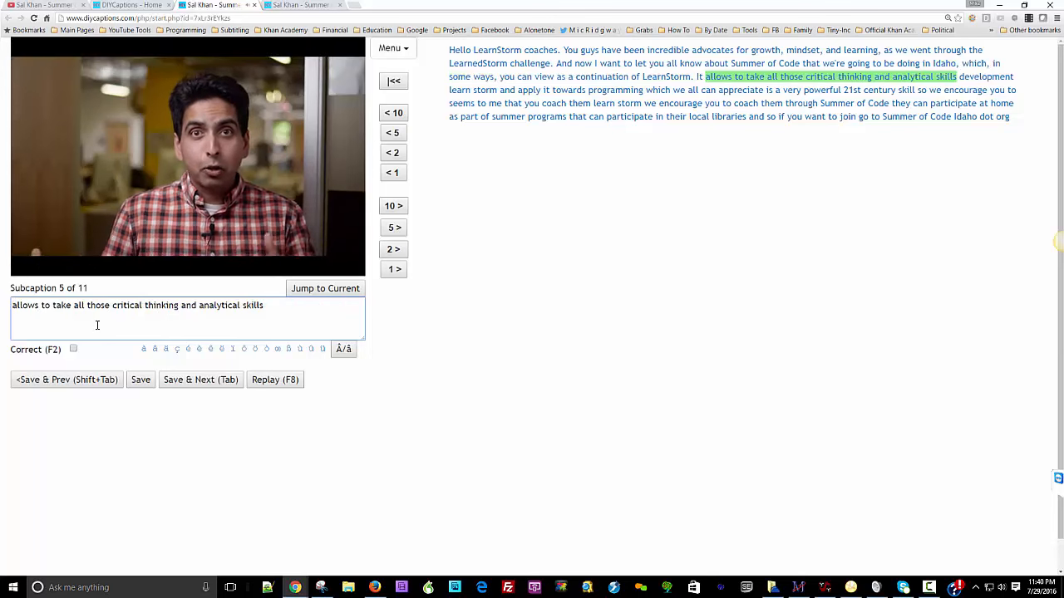
Step: Revise subcaption 5 to "allows students to take all of those critical thinking and analytical skills", without a trailing comma, and save it
{"action": "type", "text": "stude"}
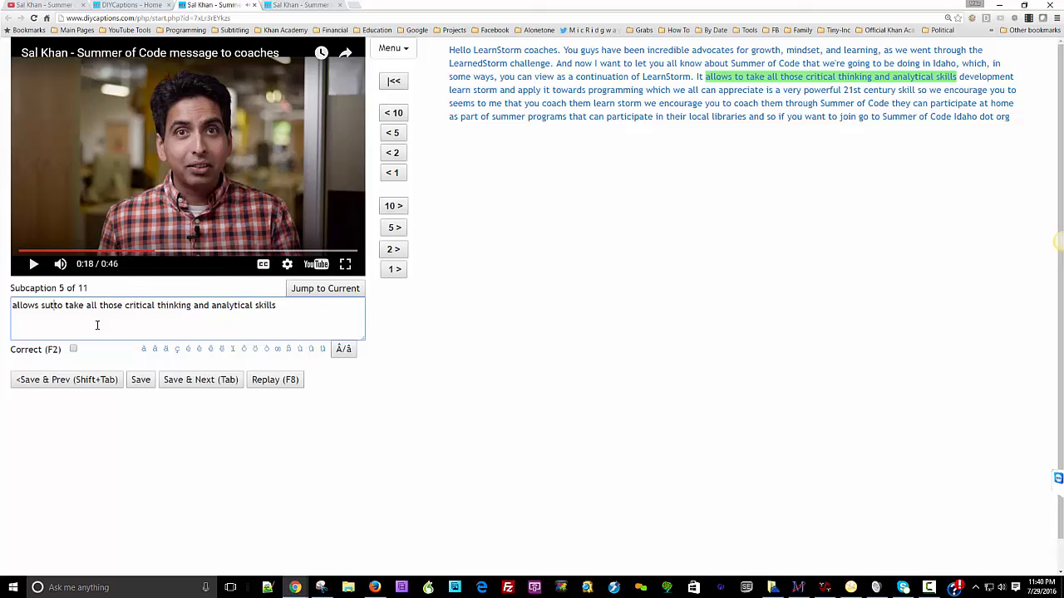
{"action": "type", "text": "nts t"}
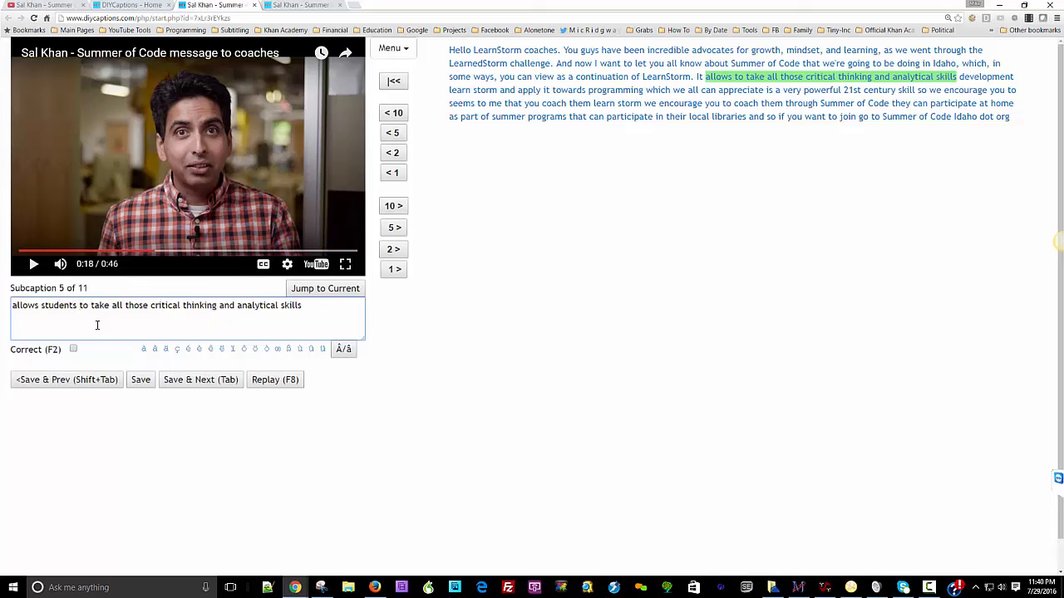
{"action": "type", "text": "o take all of"}
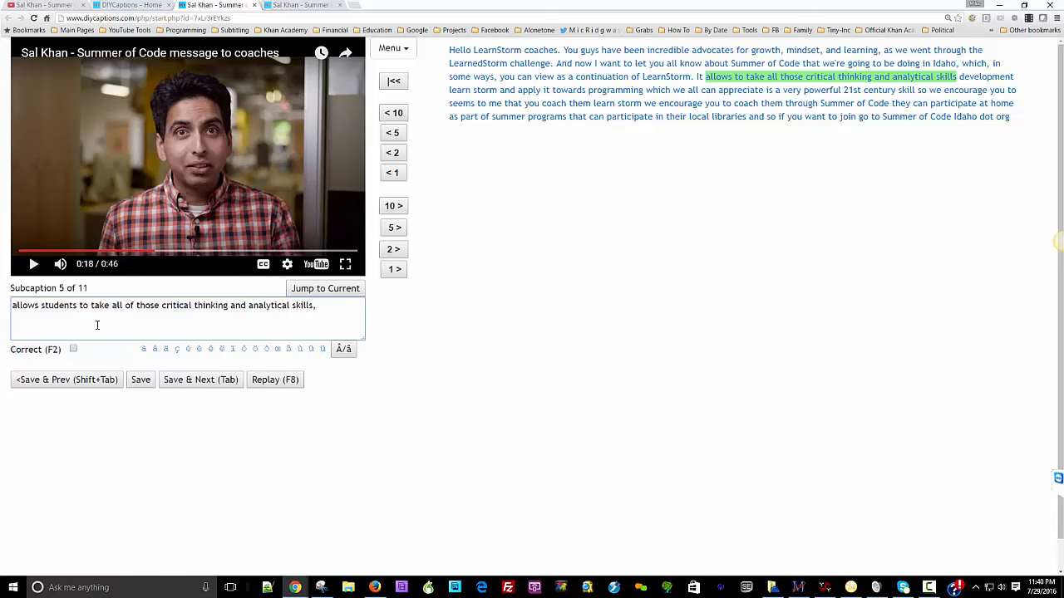
{"action": "key", "text": "Tab"}
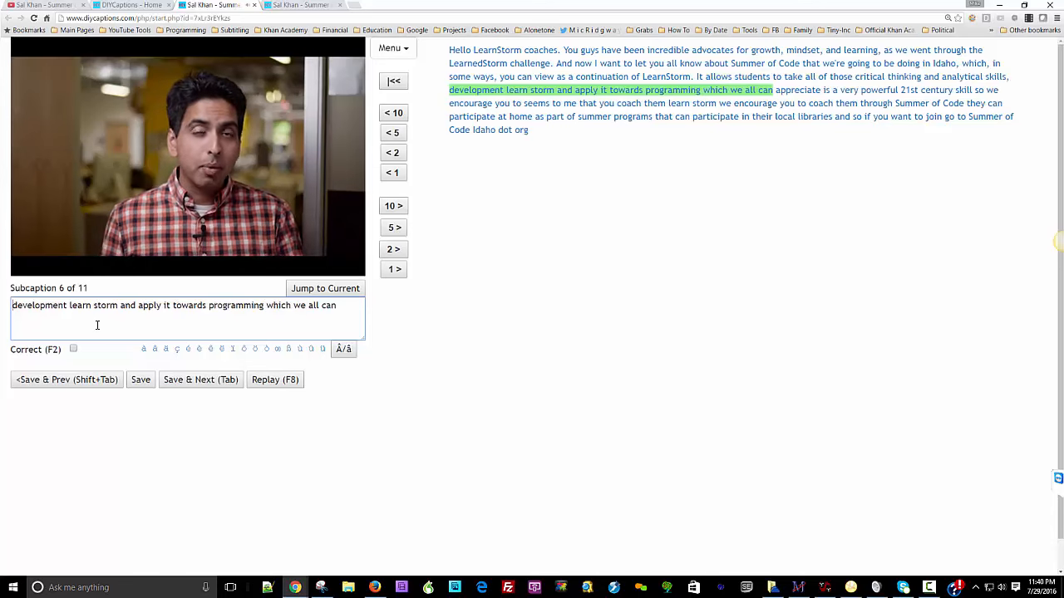
{"action": "key", "text": "shift+Tab"}
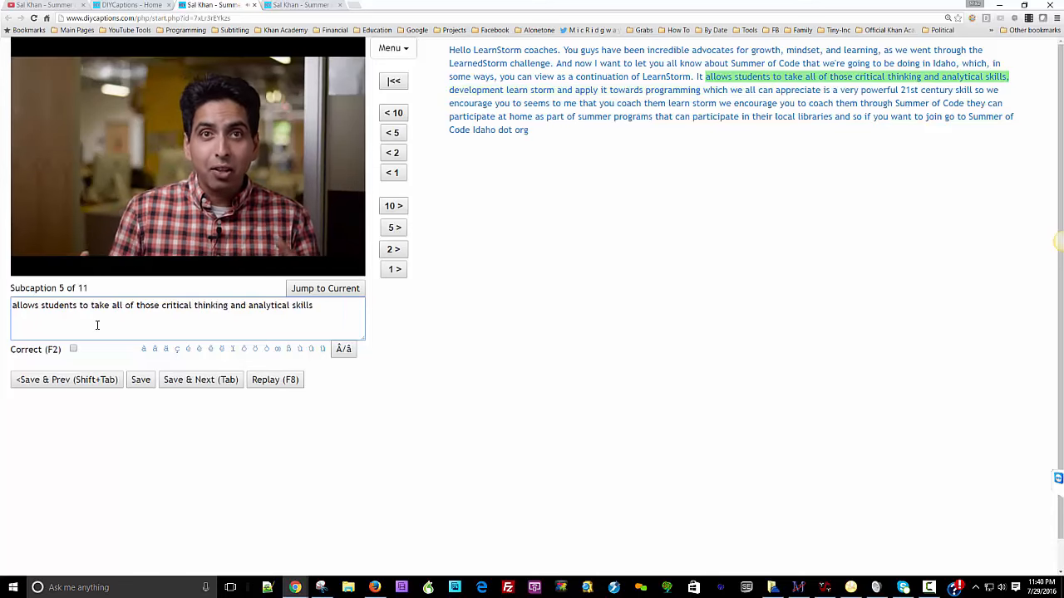
{"action": "key", "text": "Tab"}
Step: Replace "development" at the start of subcaption 6 with "they developed in"
{"action": "type", "text": "they"}
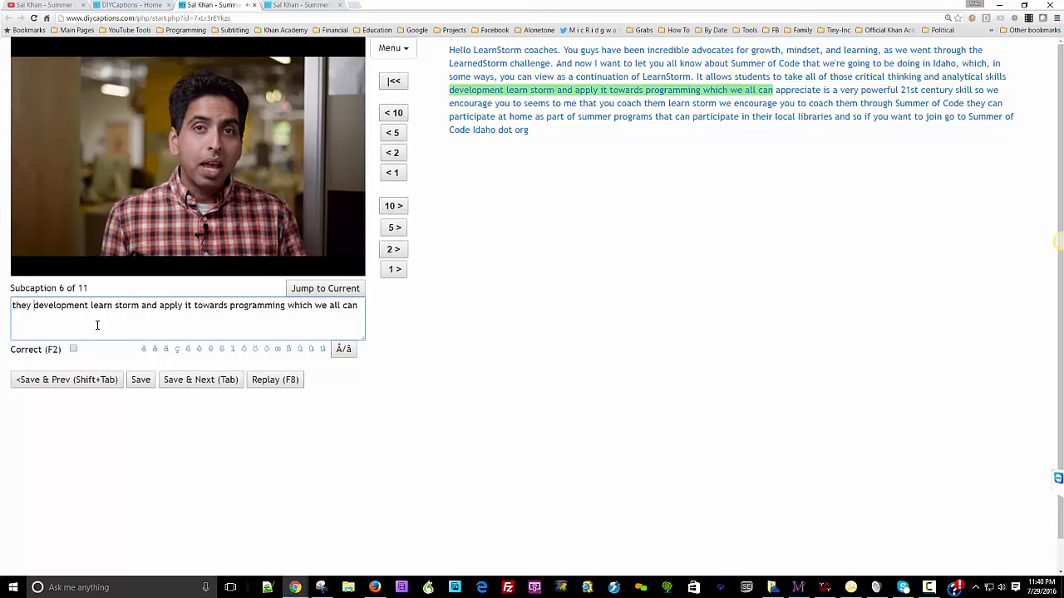
{"action": "key", "text": "ctrl+Right"}
{"action": "key", "text": "BackSpace"}
{"action": "key", "text": "BackSpace"}
{"action": "key", "text": "BackSpace"}
{"action": "key", "text": "BackSpace"}
{"action": "key", "text": "BackSpace"}
{"action": "type", "text": "ed in"}
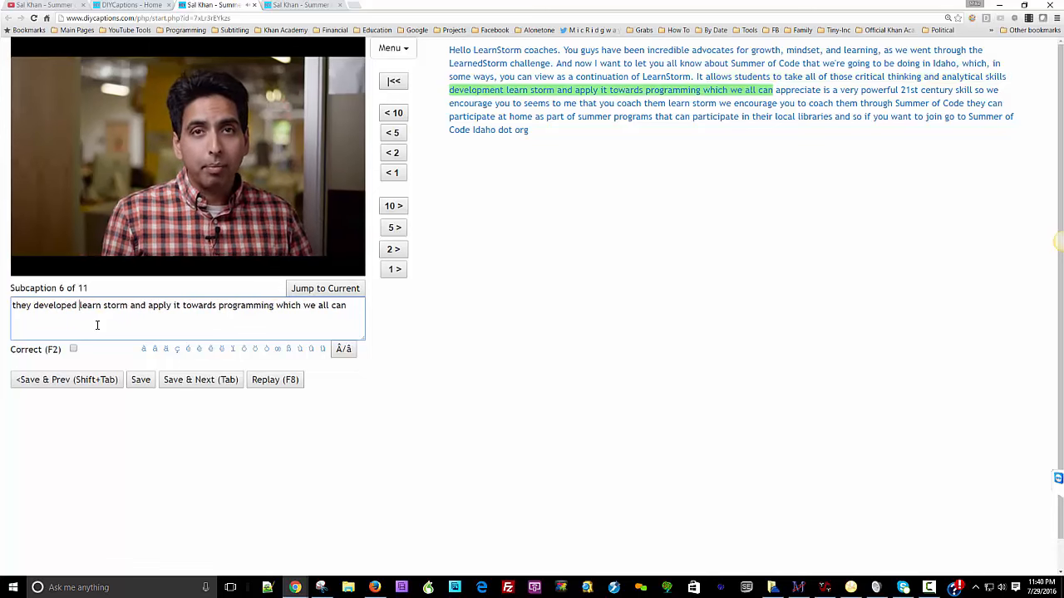
Step: Rewrite "learn storm" in subcaption 6 as the single word "LearnStorm"
{"action": "key", "text": "Delete"}
{"action": "type", "text": "L"}
{"action": "key", "text": "ctrl+Right"}
{"action": "key", "text": "Delete"}
{"action": "type", "text": "S"}
{"action": "key", "text": "ctrl+Right"}
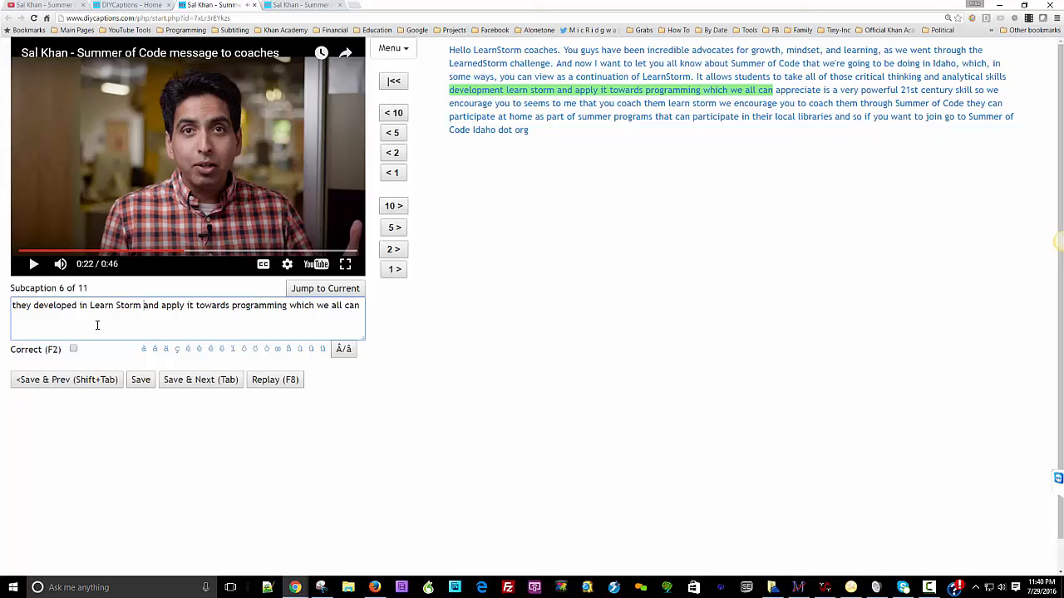
{"action": "key", "text": "BackSpace"}
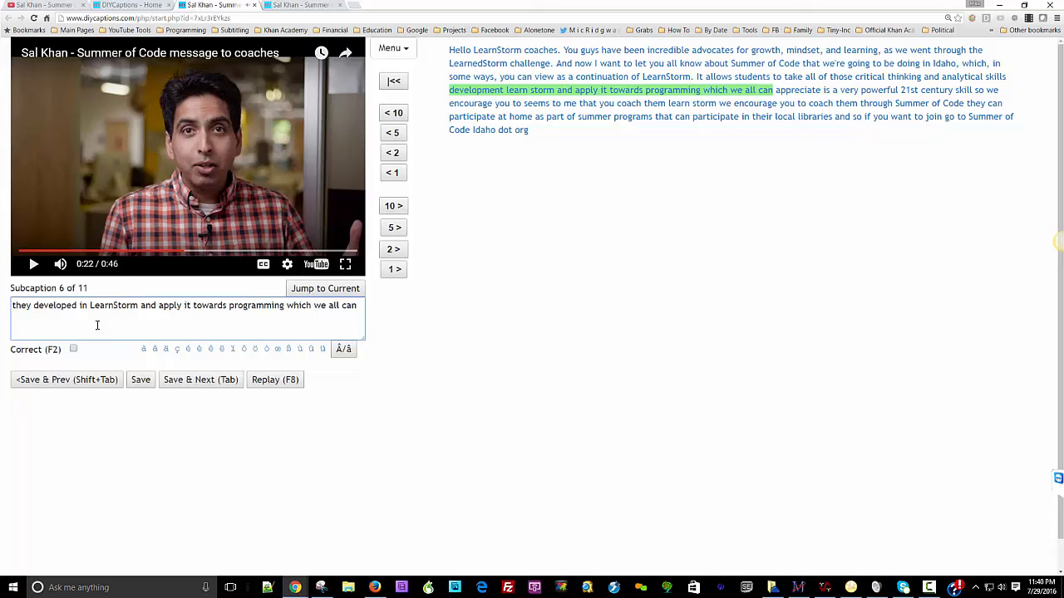
Step: Add commas after "LearnStorm" and "programming" in subcaption 6, then save it and advance to subcaption 7
{"action": "key", "text": "Left"}
{"action": "type", "text": ","}
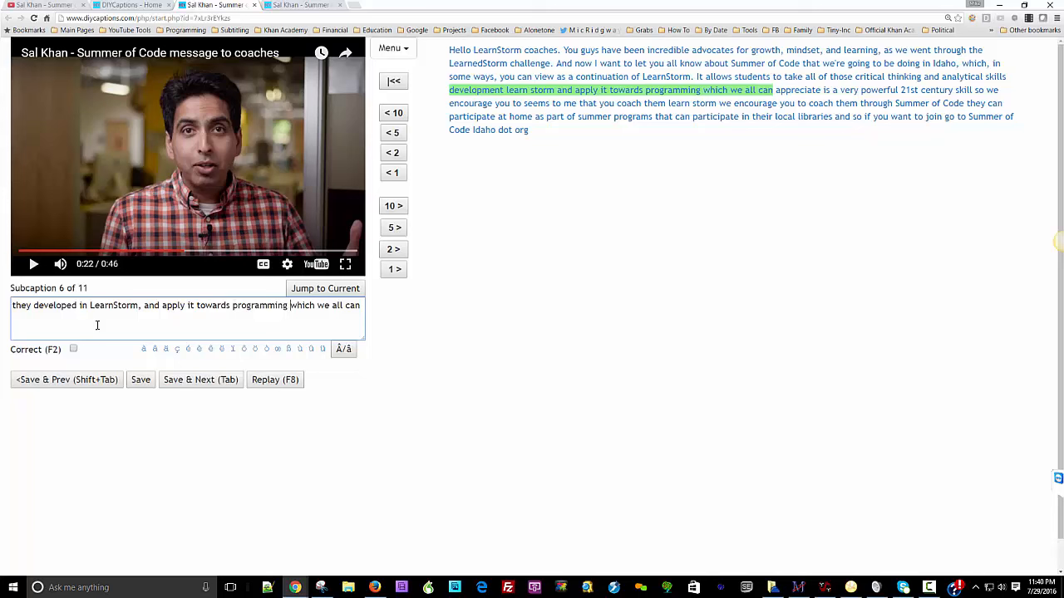
{"action": "type", "text": ","}
{"action": "key", "text": "Tab"}
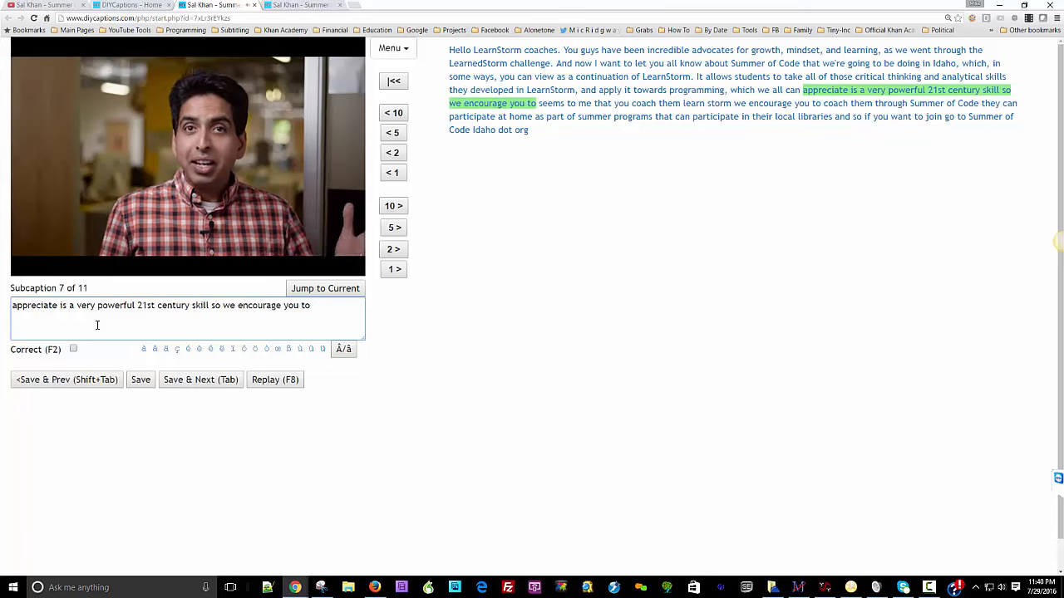
Step: Insert a period after "skill" and capitalise "So" in subcaption 7, then save it and advance to subcaption 8
{"action": "key", "text": "ctrl+Right"}
{"action": "key", "text": "ctrl+Right"}
{"action": "key", "text": "ctrl+Right"}
{"action": "key", "text": "ctrl+Right"}
{"action": "key", "text": "ctrl+Right"}
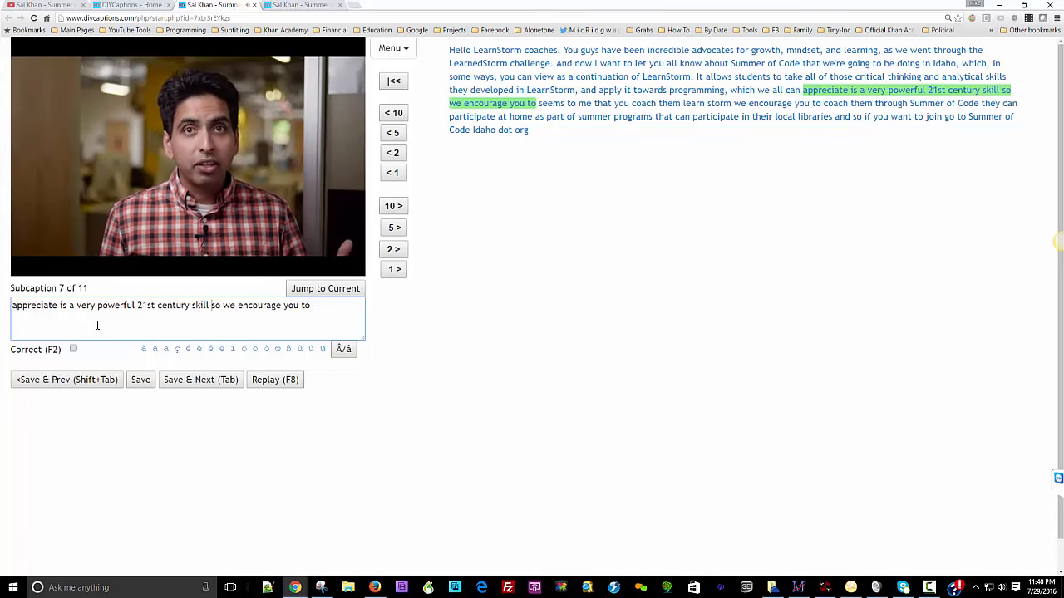
{"action": "type", "text": "."}
{"action": "key", "text": "End"}
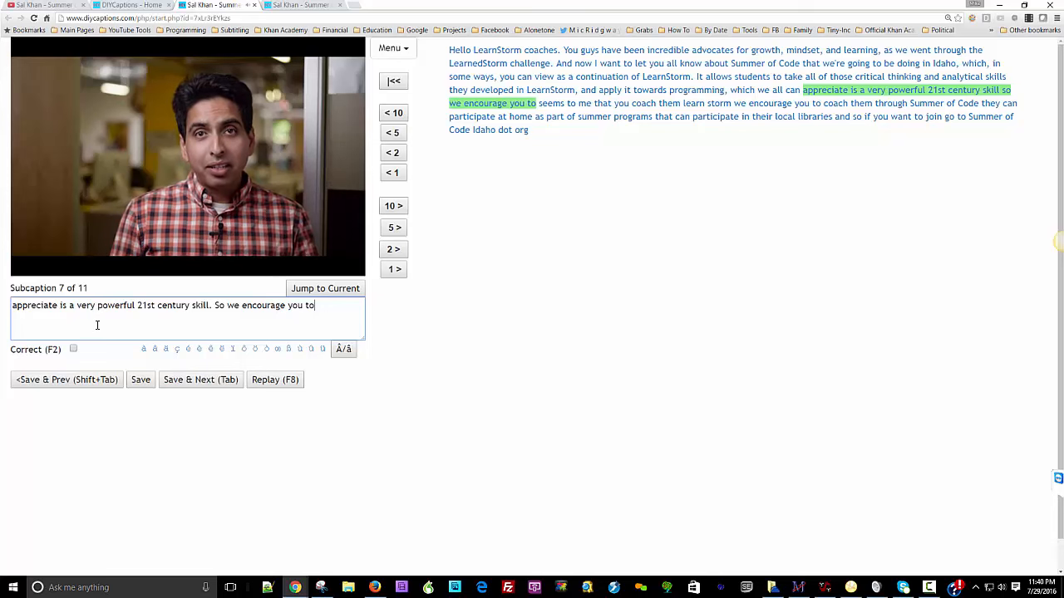
{"action": "key", "text": "Tab"}
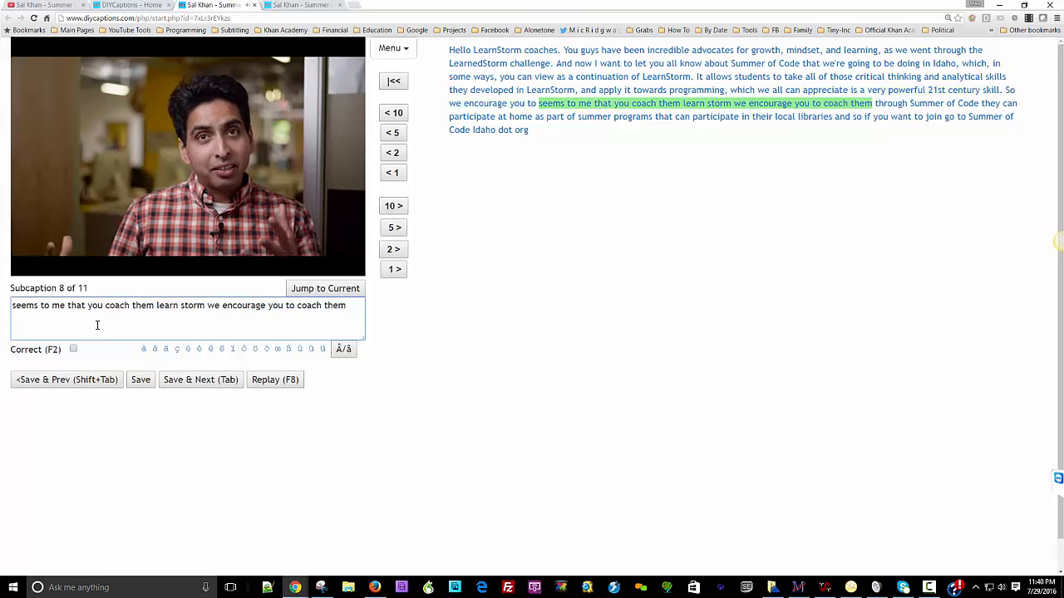
Step: Replay subcaptions 7 and 8, replace "we encourage you to" in subcaption 7 with a comma after "So", and save it
{"action": "key", "text": "shift+Tab"}
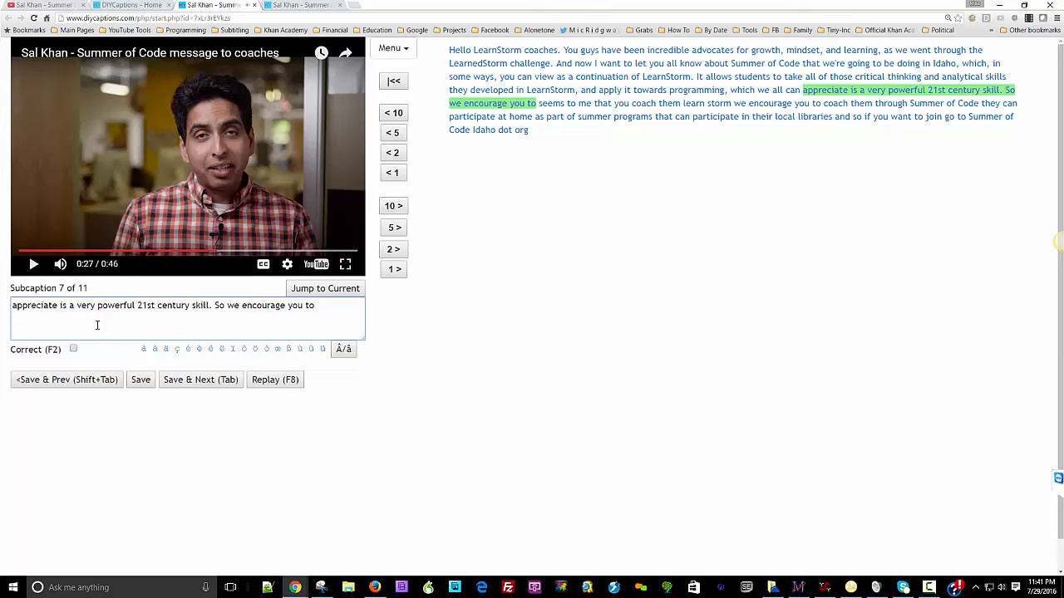
{"action": "key", "text": "Tab"}
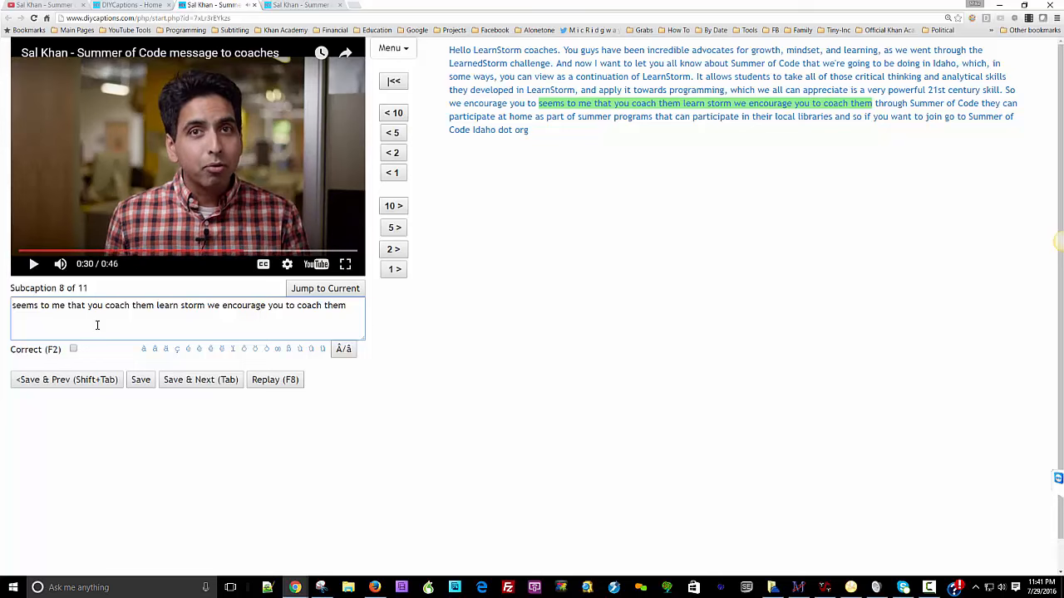
{"action": "key", "text": "shift+Tab"}
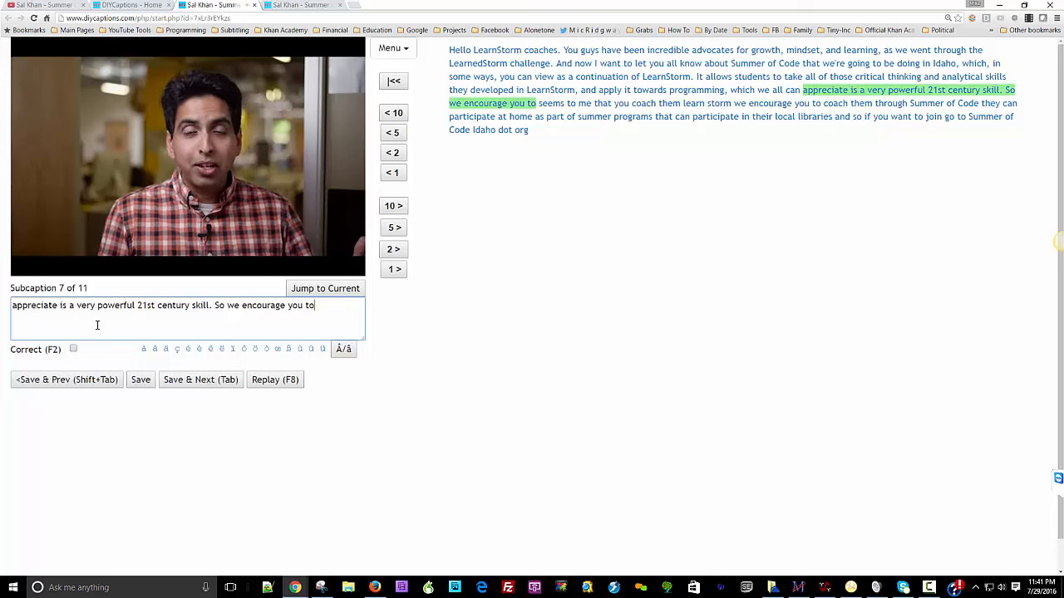
{"action": "key", "text": "BackSpace"}
{"action": "key", "text": "BackSpace"}
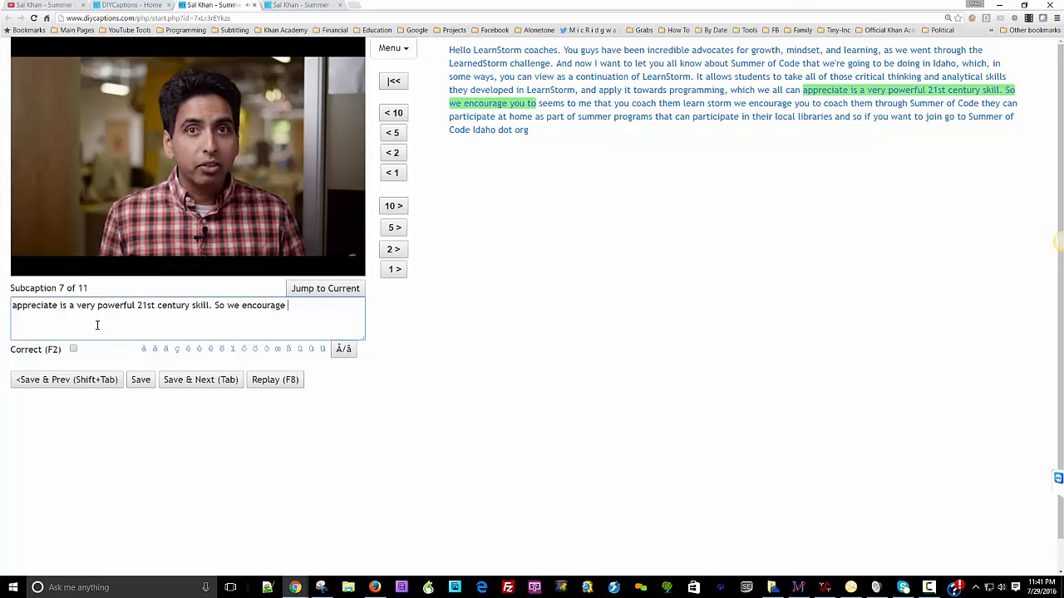
{"action": "key", "text": "BackSpace"}
{"action": "key", "text": "BackSpace"}
{"action": "key", "text": "BackSpace"}
{"action": "key", "text": "BackSpace"}
{"action": "key", "text": "BackSpace"}
{"action": "key", "text": "BackSpace"}
{"action": "key", "text": "BackSpace"}
{"action": "key", "text": "BackSpace"}
{"action": "key", "text": "BackSpace"}
{"action": "key", "text": "BackSpace"}
{"action": "key", "text": "BackSpace"}
{"action": "key", "text": "BackSpace"}
{"action": "key", "text": "BackSpace"}
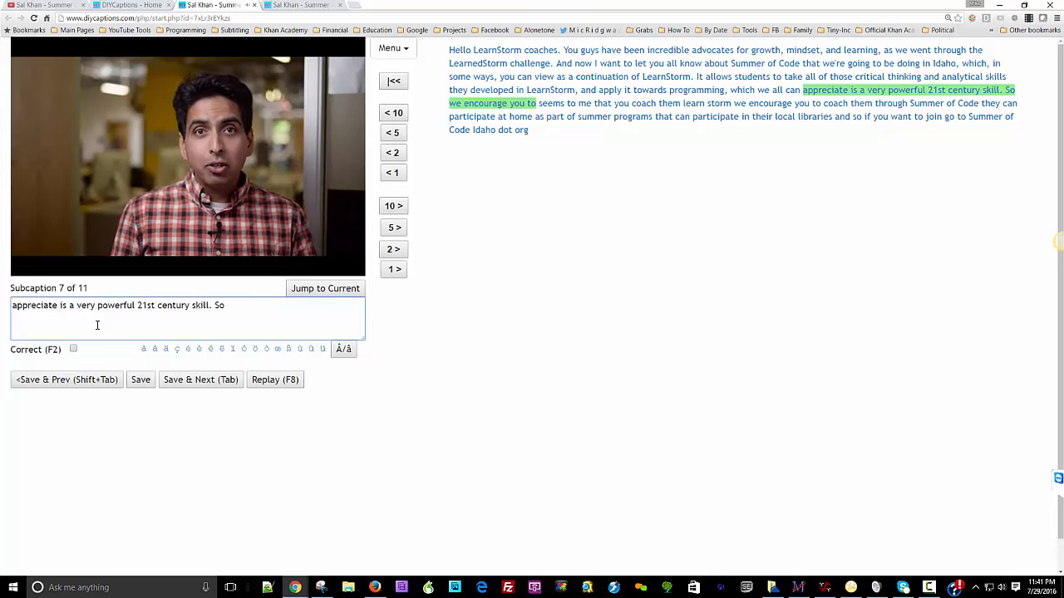
{"action": "type", "text": ","}
{"action": "key", "text": "Tab"}
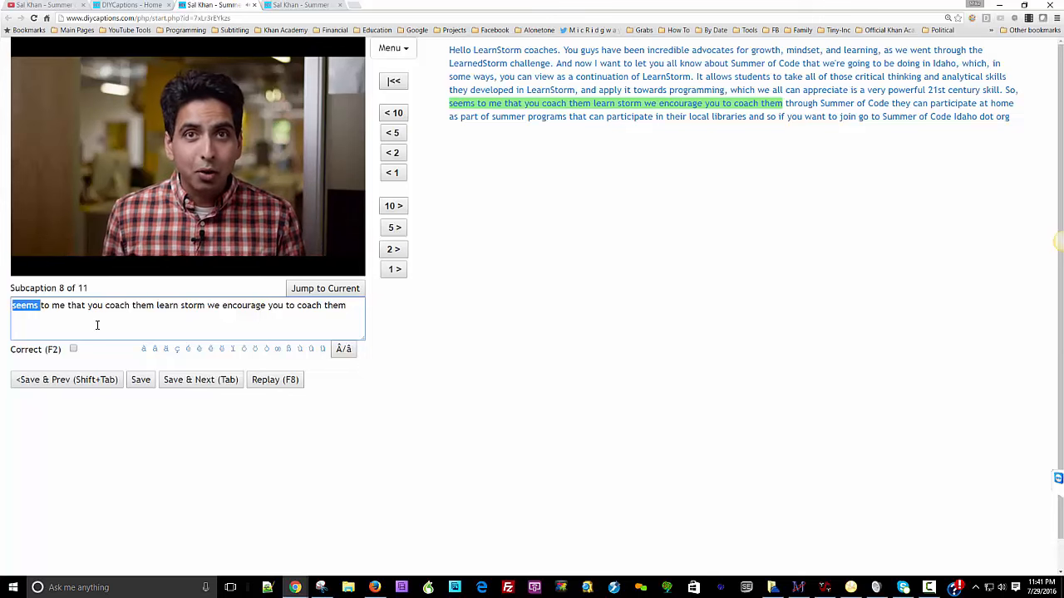
Step: Replace "seems to me" at the start of subcaption 8 with "the same students"
{"action": "key", "text": "ctrl+shift+Right"}
{"action": "key", "text": "ctrl+shift+Right"}
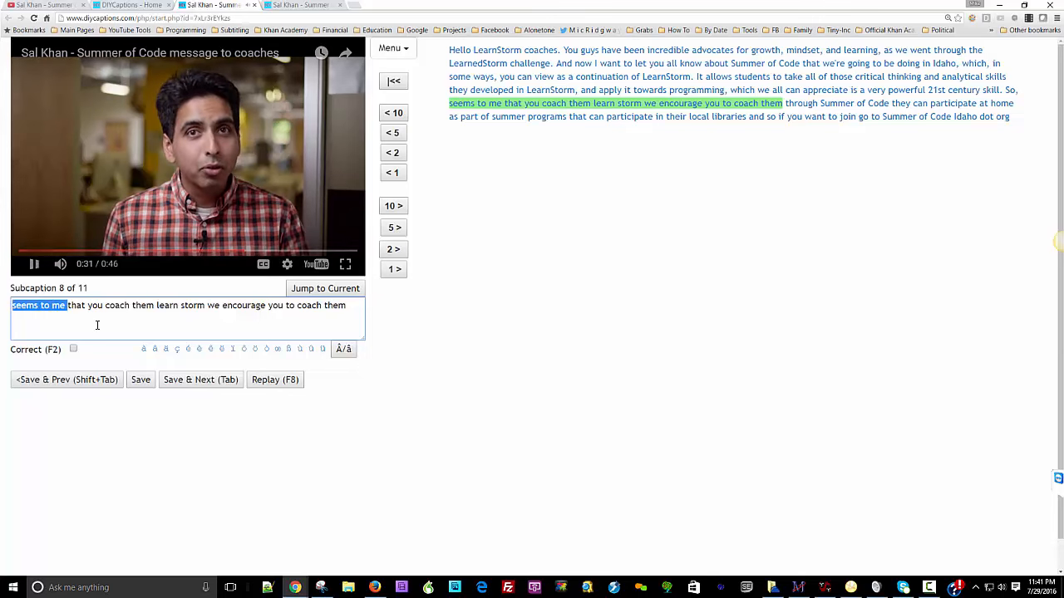
{"action": "key", "text": "BackSpace"}
{"action": "type", "text": "the same s"}
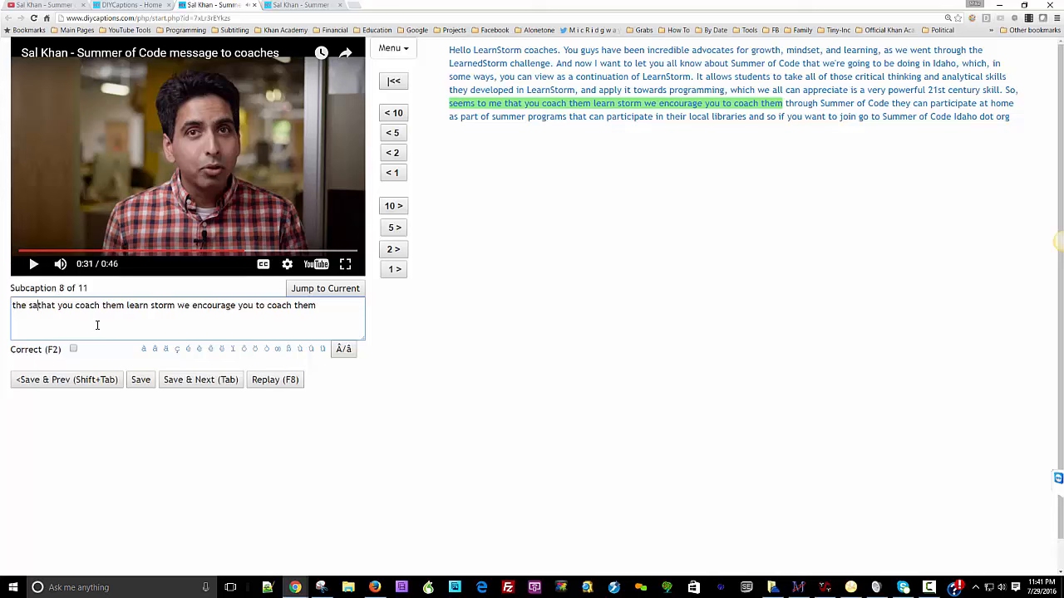
{"action": "type", "text": "tudents that you coach"}
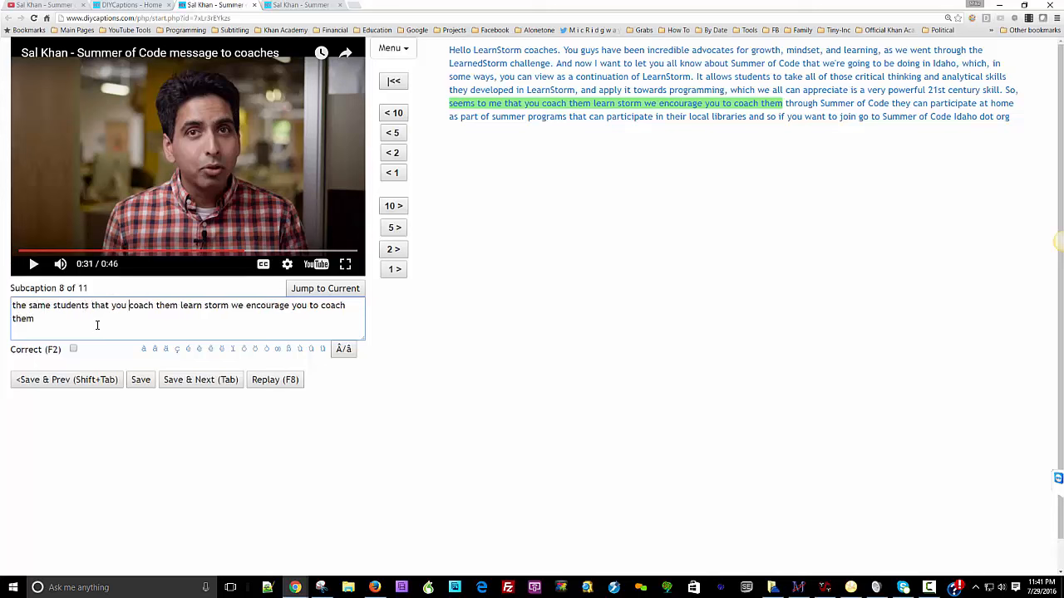
Step: Change "coach them" before "learn storm" in subcaption 8 to "coached in"
{"action": "type", "text": "ed"}
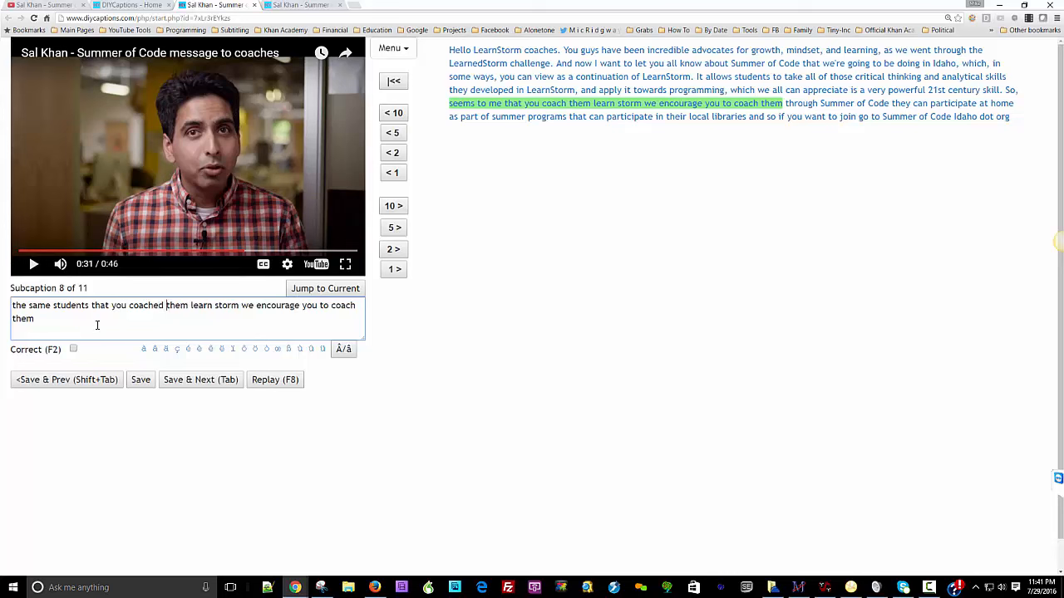
{"action": "key", "text": "Delete"}
{"action": "key", "text": "Delete"}
{"action": "key", "text": "Delete"}
{"action": "key", "text": "Delete"}
{"action": "type", "text": "in"}
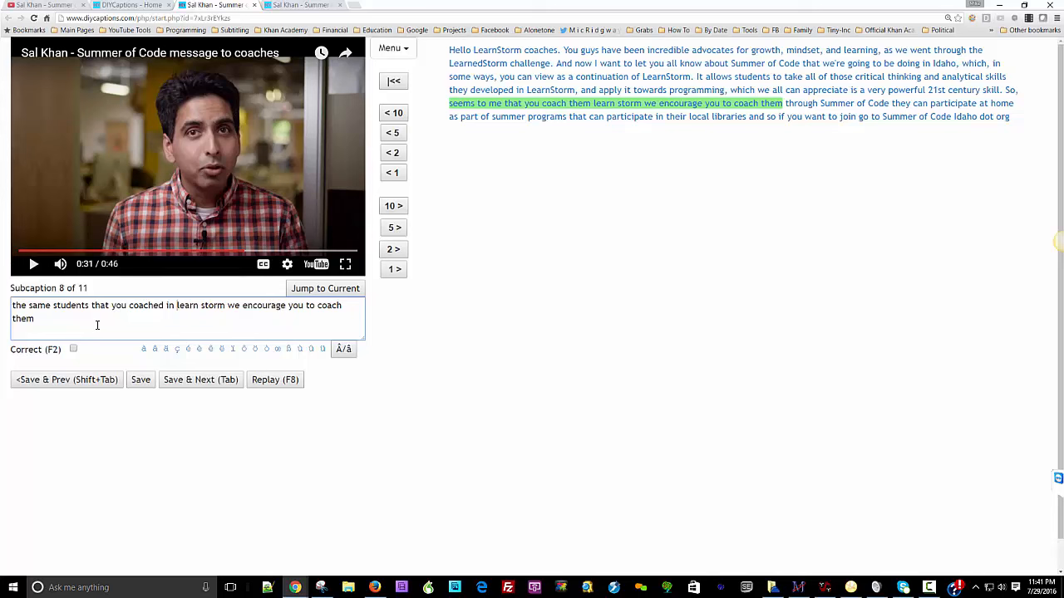
Step: Rewrite "learn storm" in subcaption 8 as "LearnStorm," with a trailing comma, then save it and advance to subcaption 9
{"action": "key", "text": "Delete"}
{"action": "type", "text": "L"}
{"action": "key", "text": "ctrl+Right"}
{"action": "key", "text": "Delete"}
{"action": "type", "text": "S"}
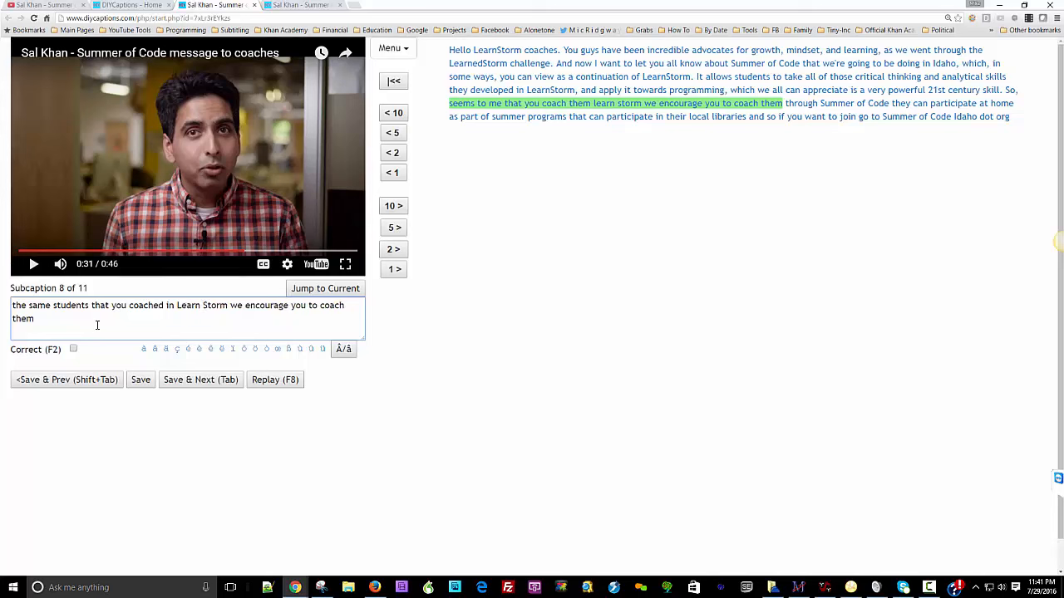
{"action": "key", "text": "Left"}
{"action": "key", "text": "BackSpace"}
{"action": "type", "text": ","}
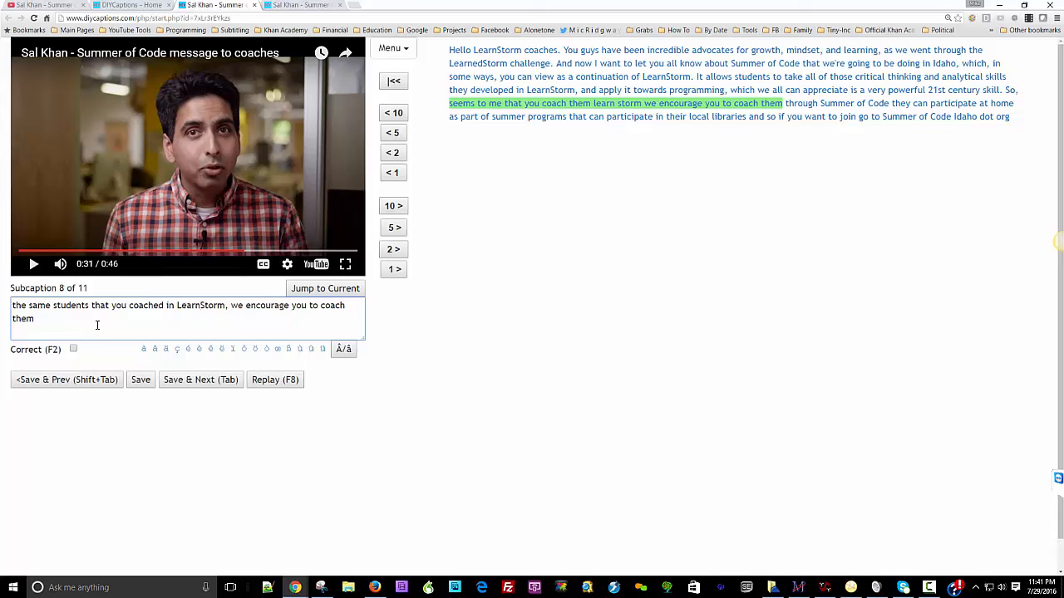
{"action": "key", "text": "Tab"}
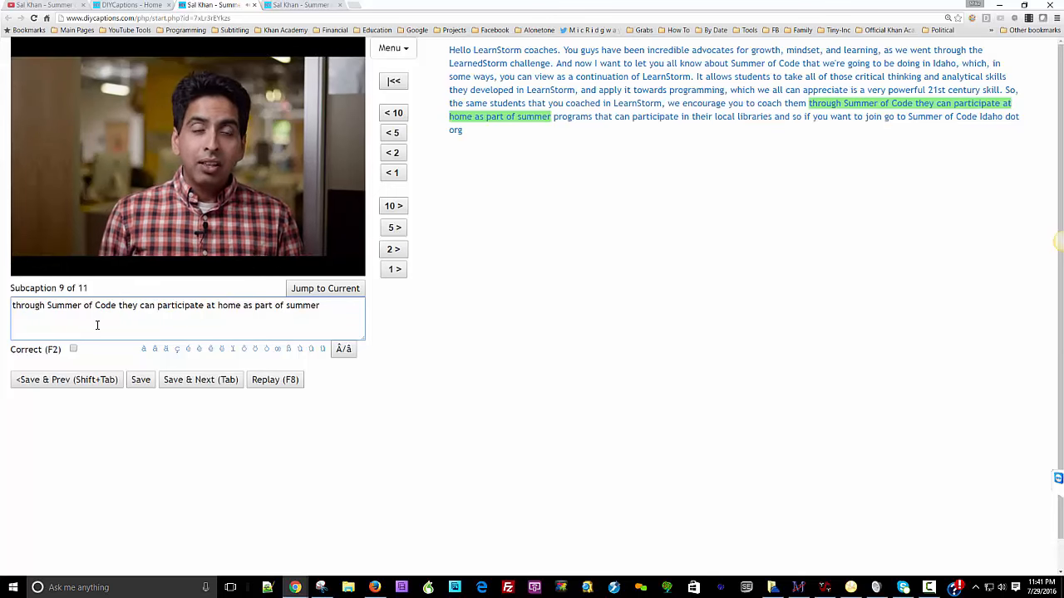
Step: Insert a period after "Summer of Code" and capitalise "They" in subcaption 9, then save it and advance to subcaption 10
{"action": "type", "text": "."}
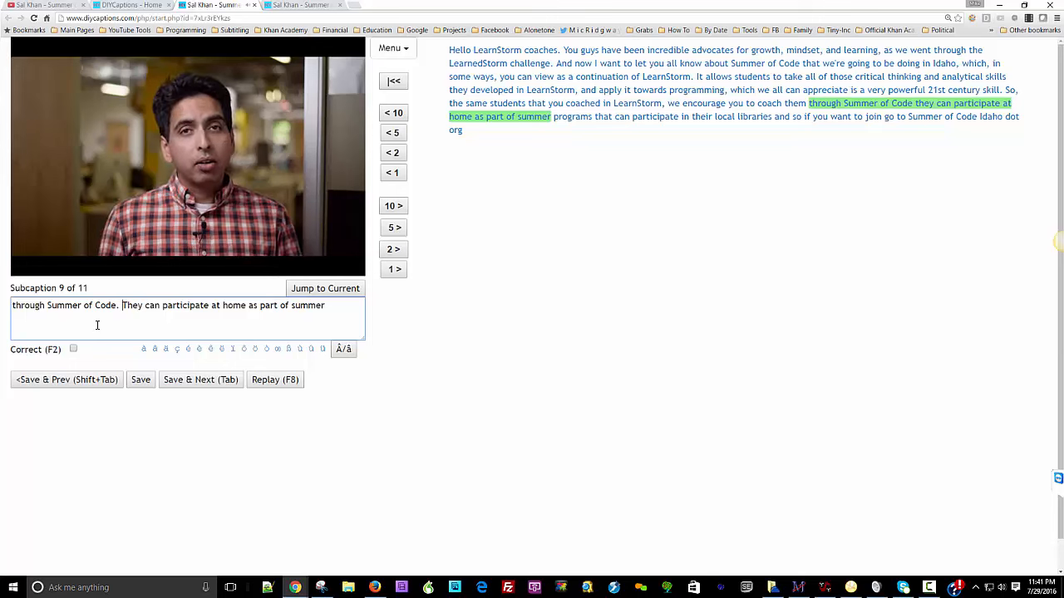
{"action": "key", "text": "ctrl"}
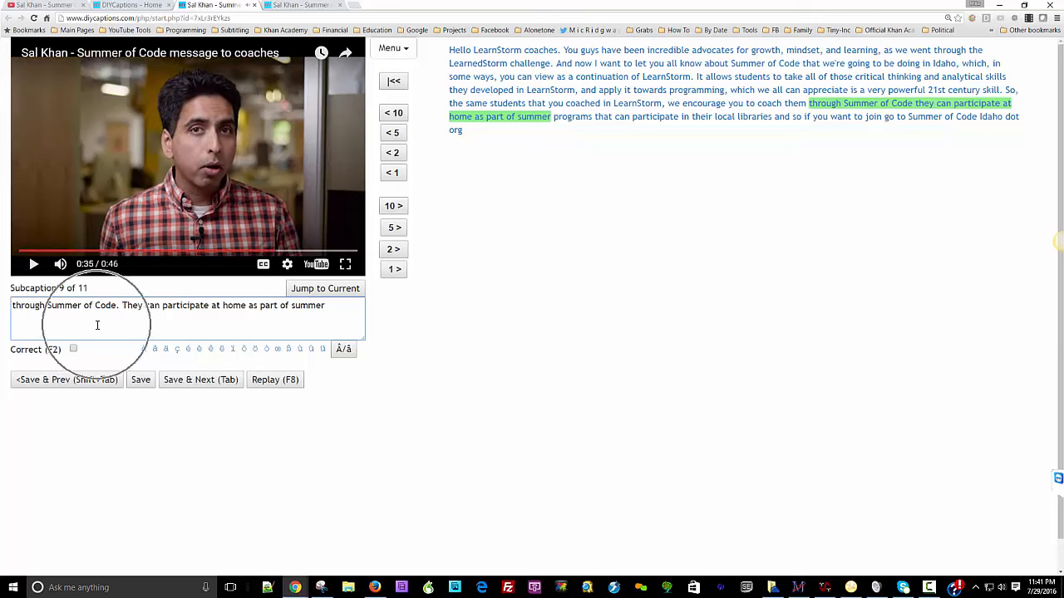
{"action": "key", "text": "Tab"}
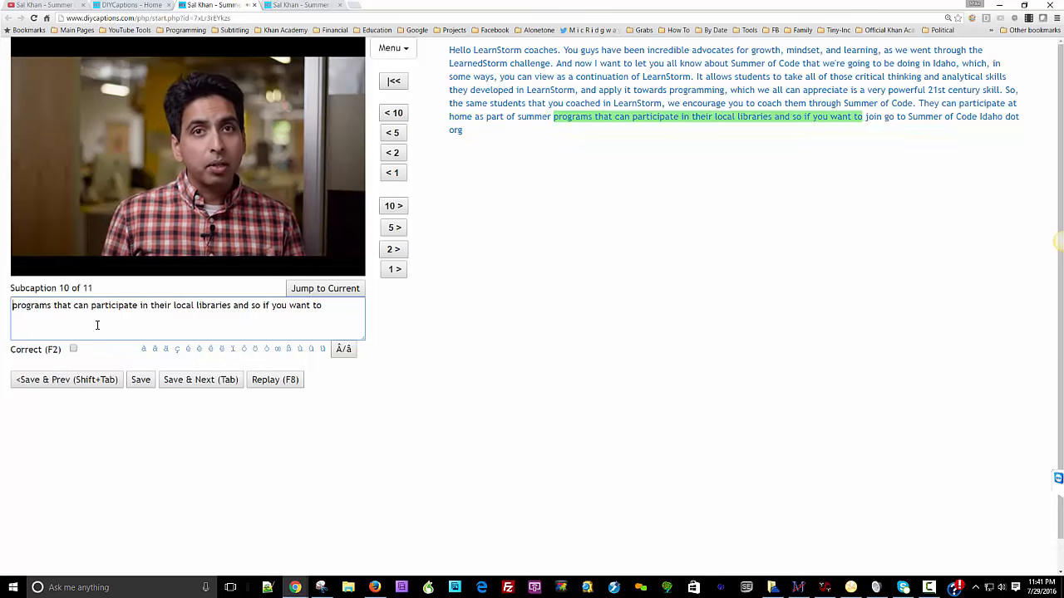
Step: Revise subcaption 10 to "programs, they can participate in their local libraries. And so, if you want to" and save it
{"action": "key", "text": "ctrl+Right"}
{"action": "key", "text": "ctrl+Delete"}
{"action": "key", "text": "BackSpace"}
{"action": "type", "text": ", they"}
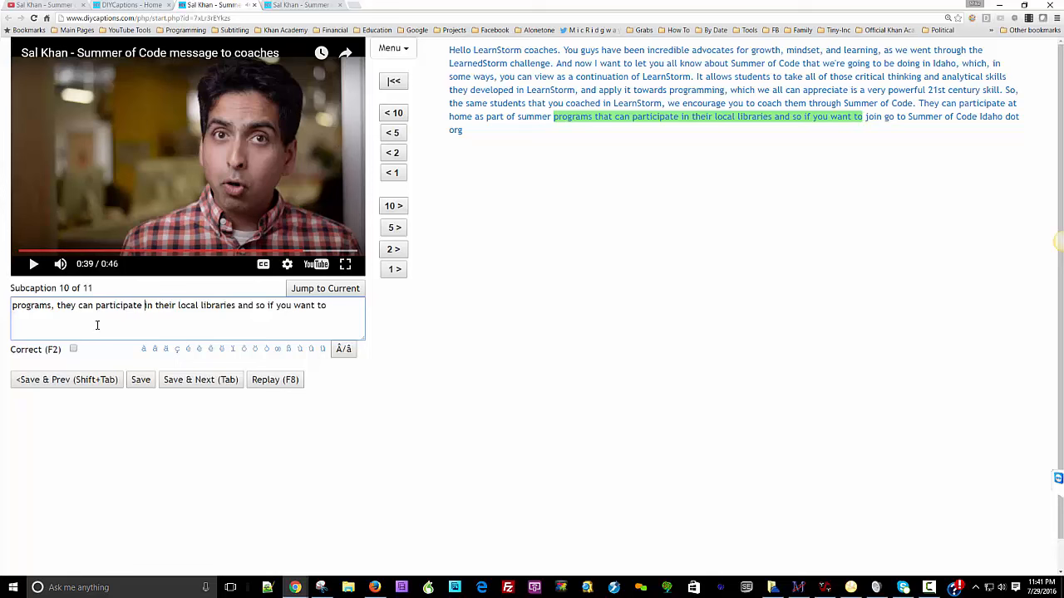
{"action": "key", "text": "ctrl+period"}
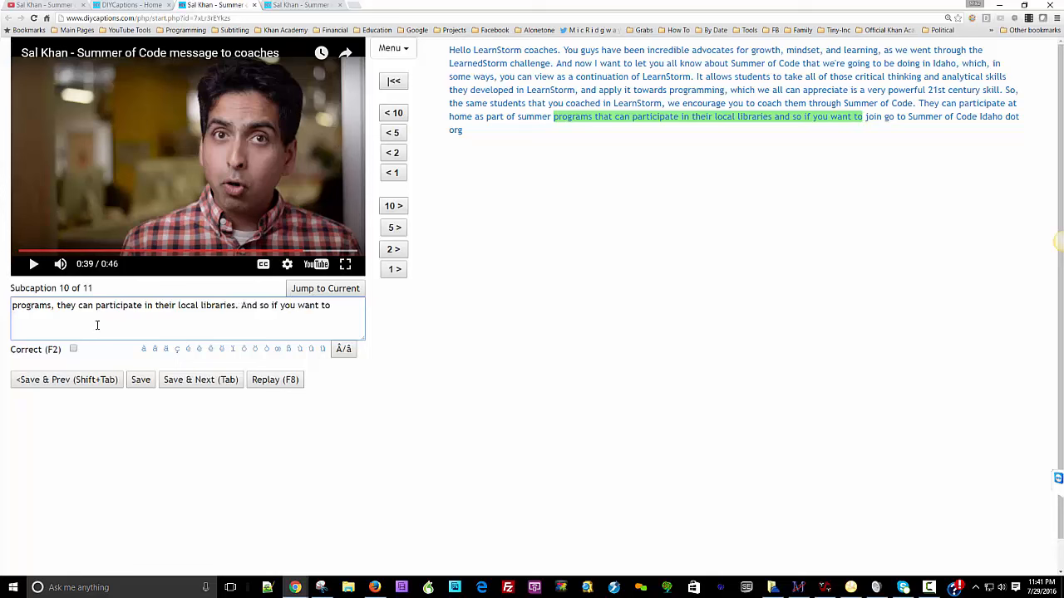
{"action": "type", "text": ","}
{"action": "key", "text": "Tab"}
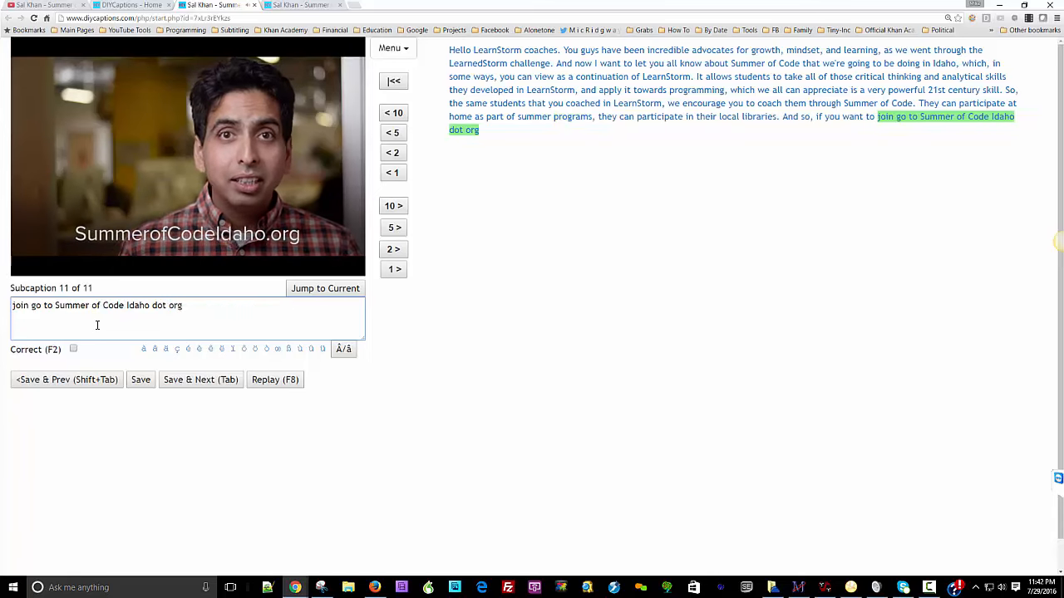
Step: Revise subcaption 11 to "join, go to SummerofCodeIdaho.org.", writing the web address as one word
{"action": "key", "text": "ctrl+comma"}
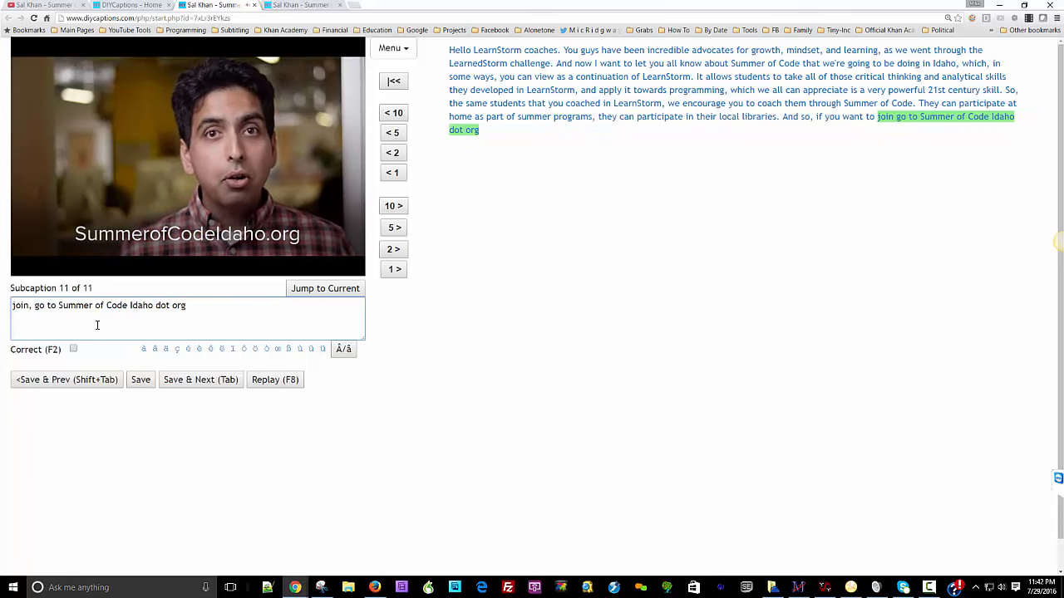
{"action": "key", "text": "ctrl+Left"}
{"action": "key", "text": "ctrl+BackSpace"}
{"action": "key", "text": "BackSpace"}
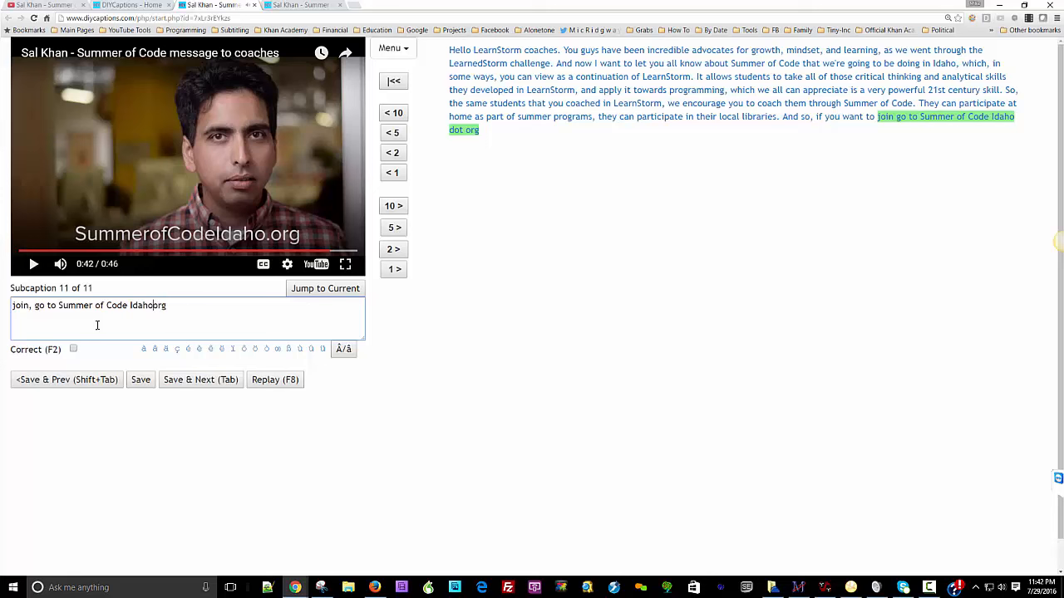
{"action": "type", "text": "."}
{"action": "key", "text": "ctrl+Left"}
{"action": "key", "text": "BackSpace"}
{"action": "key", "text": "BackSpace"}
{"action": "key", "text": "BackSpace"}
{"action": "key", "text": "End"}
{"action": "type", "text": "."}
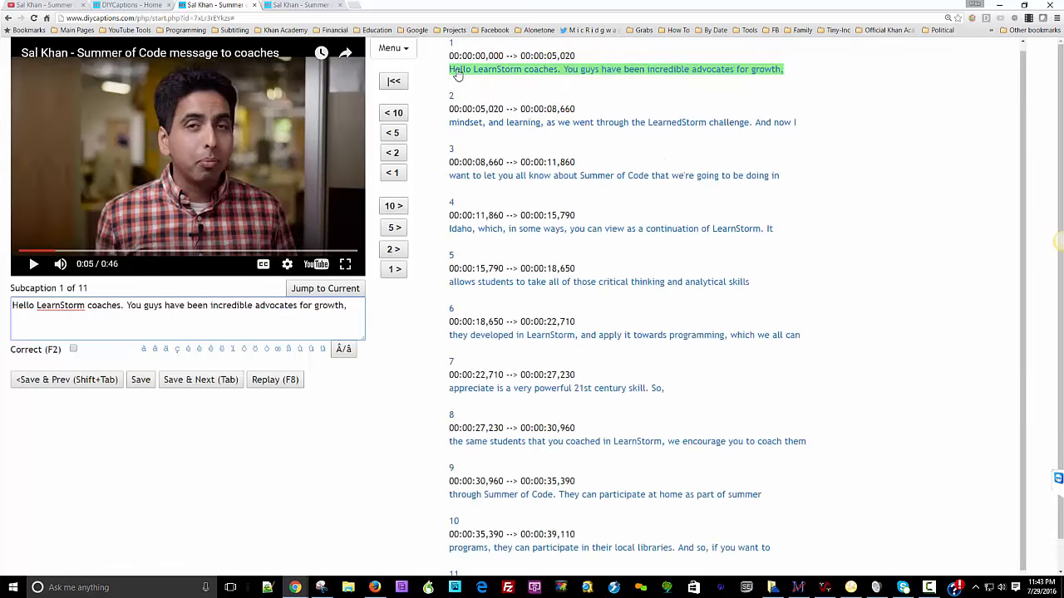
Step: Open the video's transcription pad and import the transcript from the automatic captions database
{"action": "left_click", "coordinate": [392, 47]}
{"action": "left_click", "coordinate": [416, 220]}
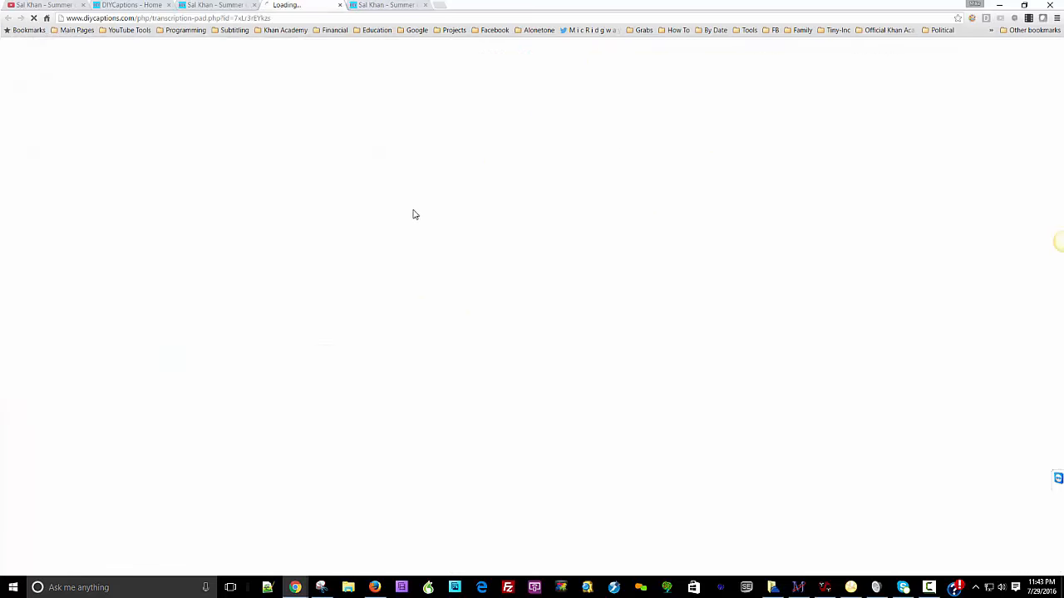
{"action": "left_click_drag", "start_coordinate": [786, 45], "coordinate": [545, 45]}
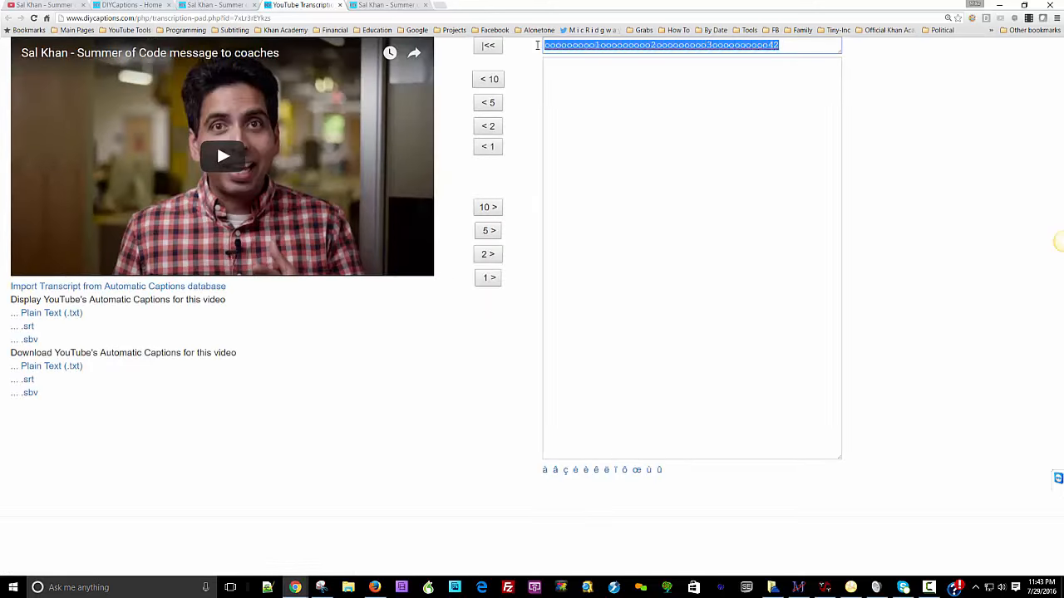
{"action": "left_click", "coordinate": [568, 98]}
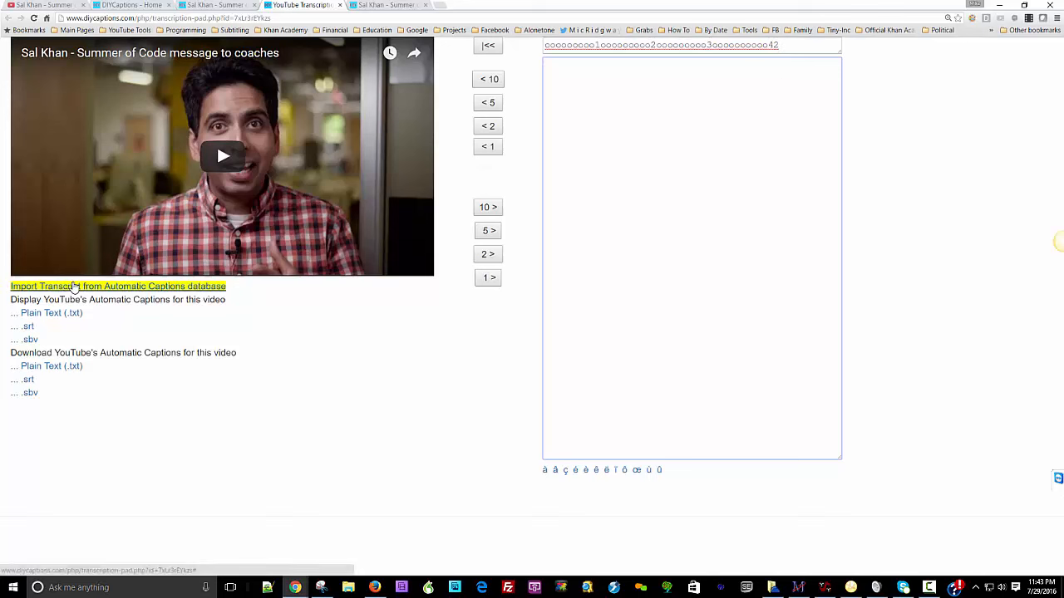
{"action": "left_click", "coordinate": [150, 289]}
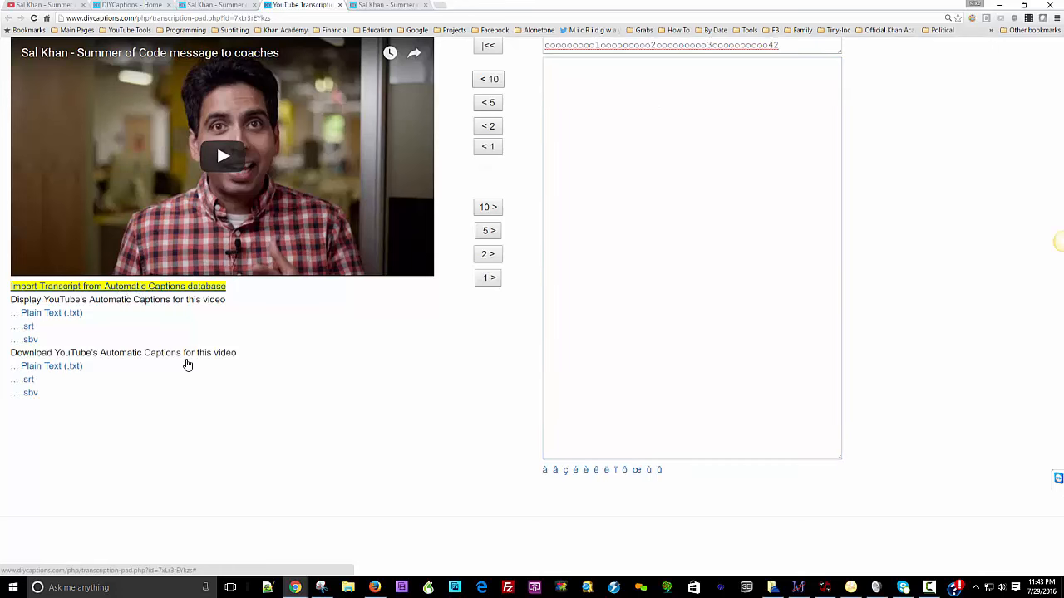
Step: Start new paragraphs, each preceded by a blank line, at "You guys have been" and "And now I want" in the transcript
{"action": "left_click", "coordinate": [691, 66]}
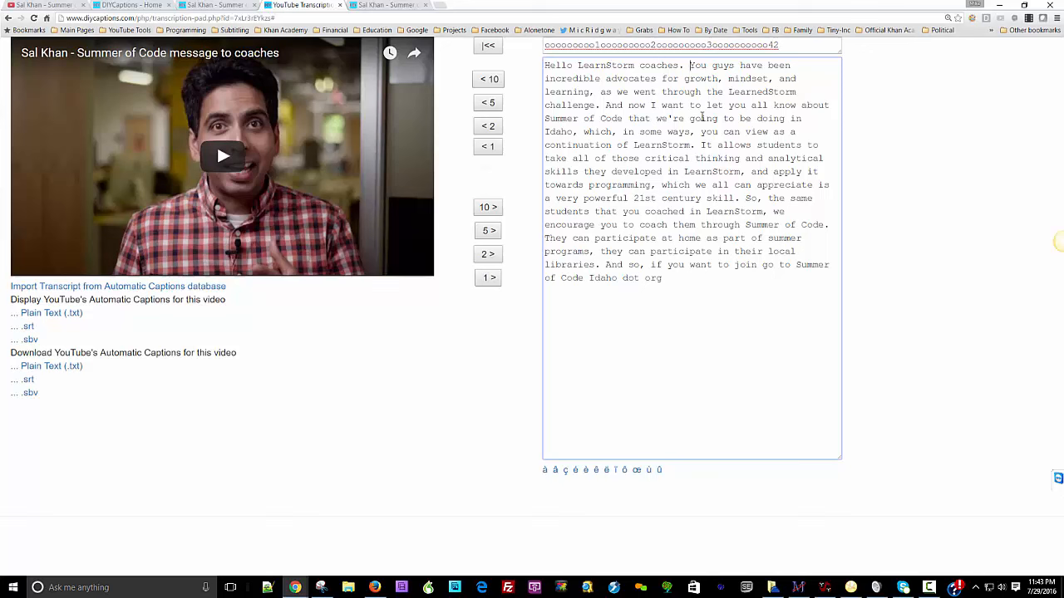
{"action": "key", "text": "Return"}
{"action": "key", "text": "Return"}
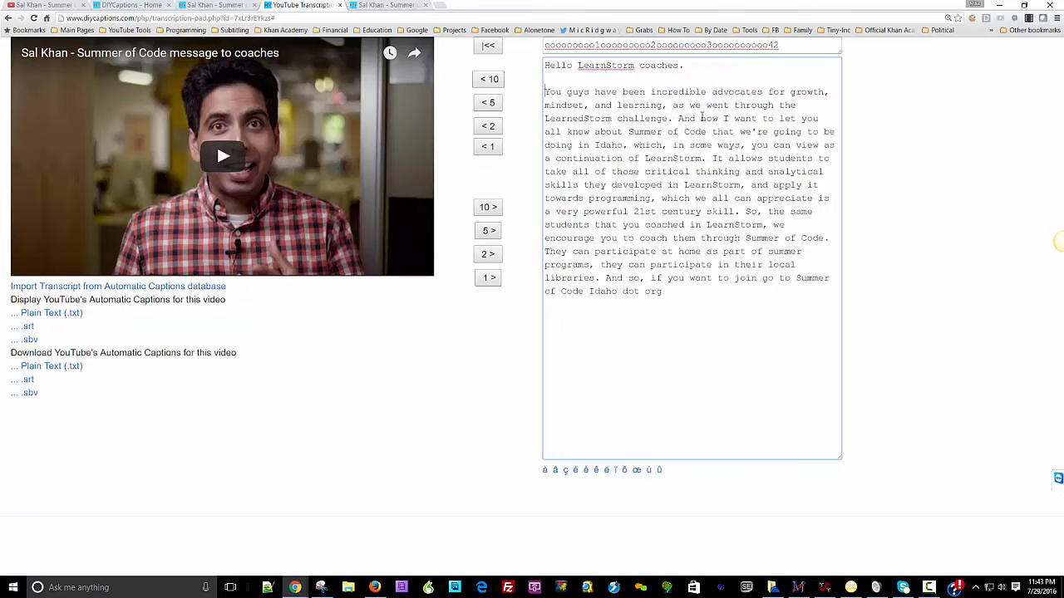
{"action": "left_click", "coordinate": [703, 118]}
{"action": "key", "text": "Delete"}
{"action": "type", "text": "n"}
{"action": "left_click", "coordinate": [679, 120]}
{"action": "key", "text": "Return"}
{"action": "key", "text": "Return"}
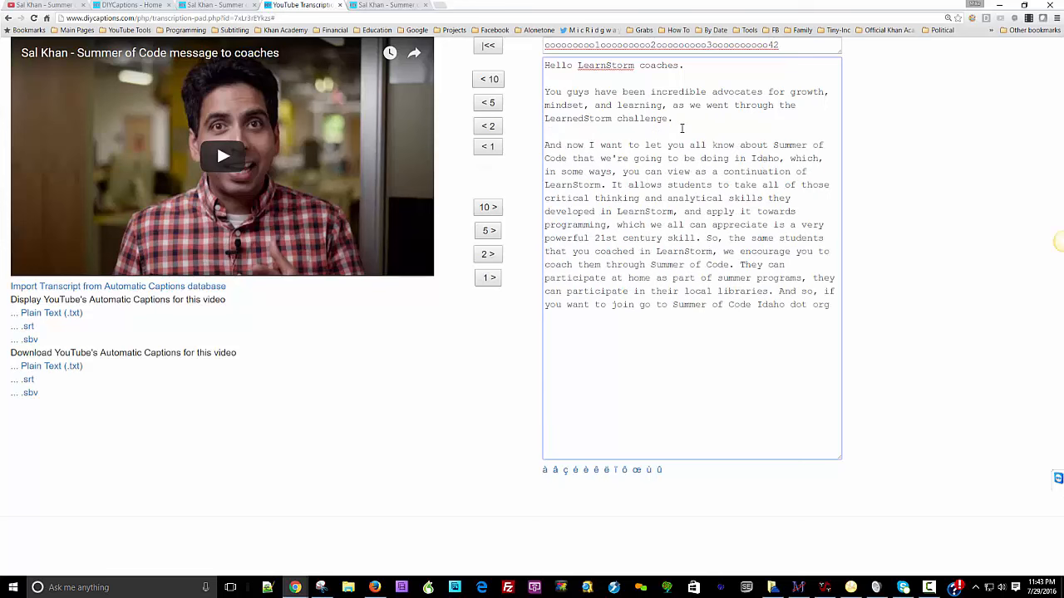
Step: Start new paragraphs, each preceded by a blank line, at "It allows students" and "So, the same students"
{"action": "left_click", "coordinate": [610, 184]}
{"action": "key", "text": "Return"}
{"action": "key", "text": "Return"}
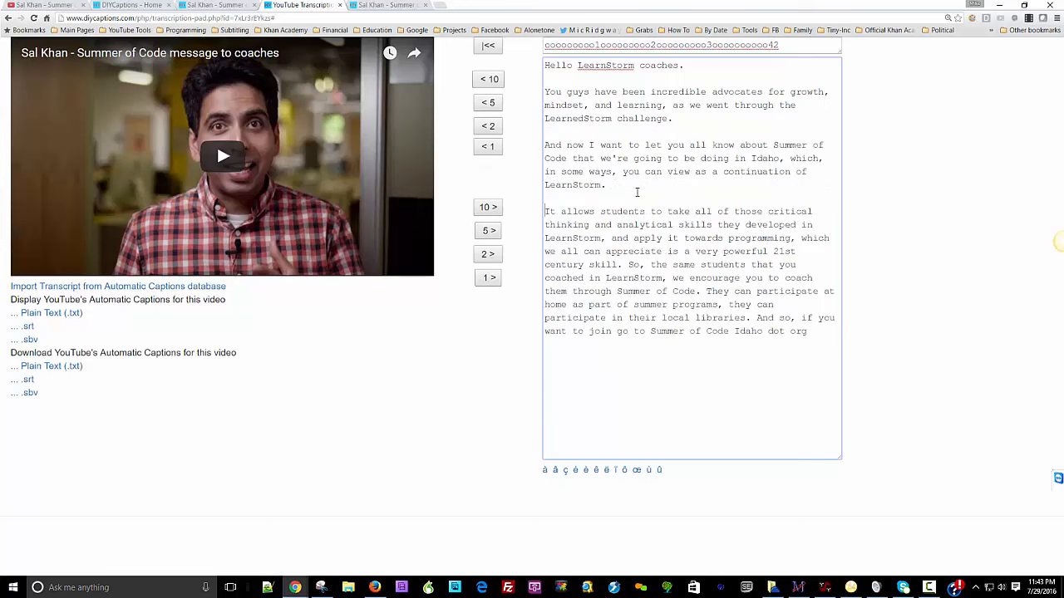
{"action": "left_click", "coordinate": [628, 263]}
{"action": "key", "text": "Return"}
{"action": "key", "text": "Return"}
Step: Start new paragraphs, each preceded by a blank line, at "They can participate" and "And so, if you want"
{"action": "left_click", "coordinate": [632, 317]}
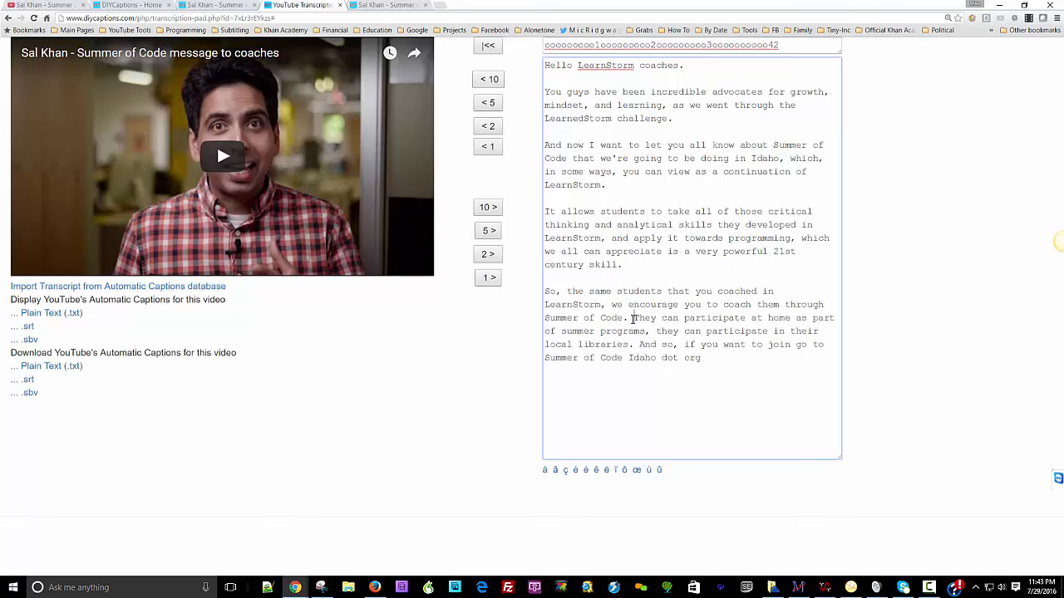
{"action": "key", "text": "Return"}
{"action": "key", "text": "Return"}
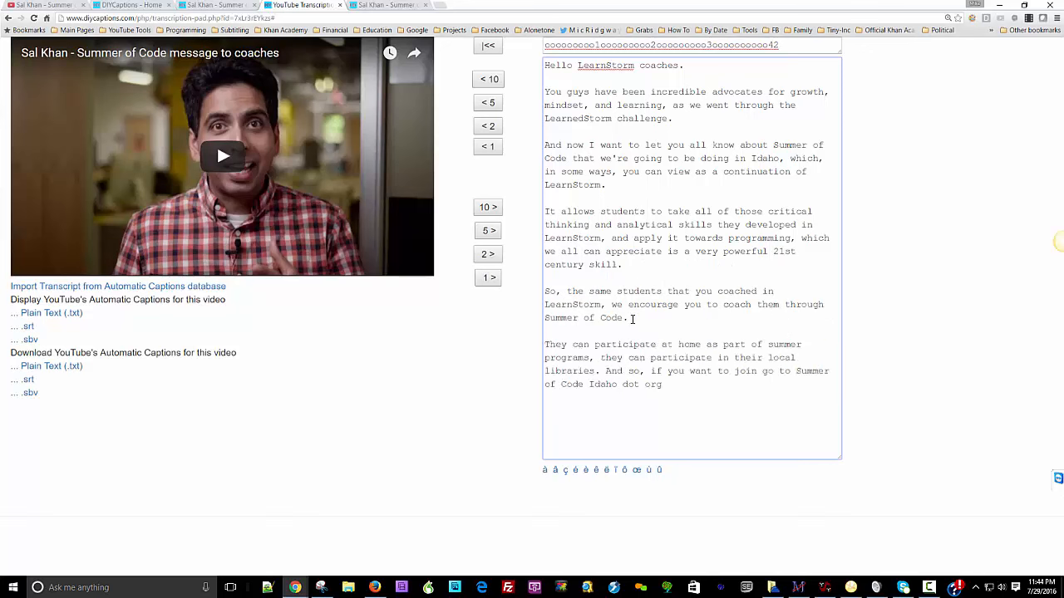
{"action": "left_click", "coordinate": [605, 371]}
{"action": "key", "text": "Return"}
{"action": "key", "text": "Return"}
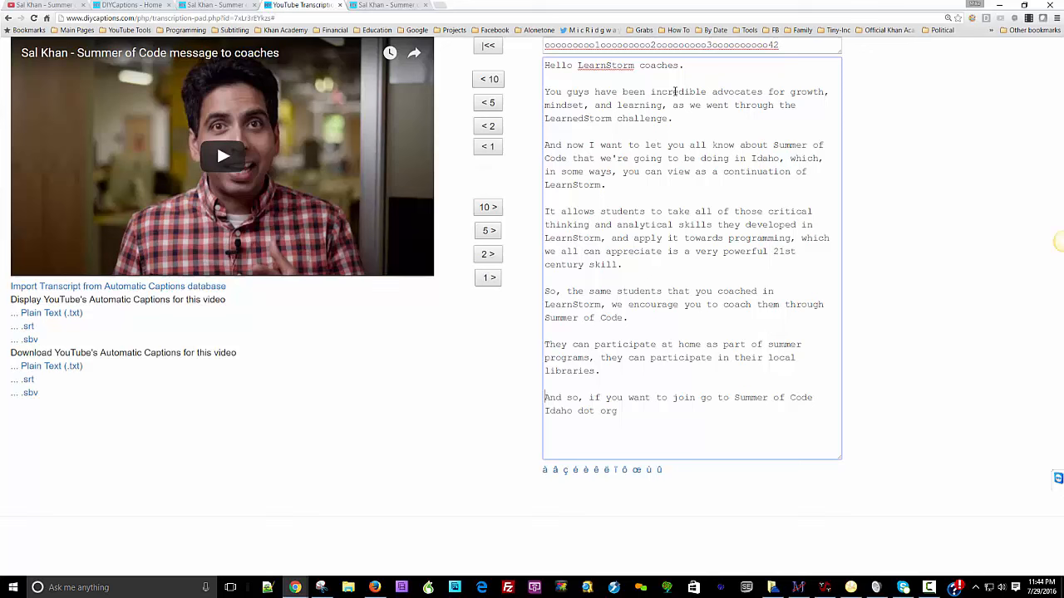
Step: Try splitting the "You guys have been" paragraph with a line break before "incredible" and a blank line before "mindset"
{"action": "left_click", "coordinate": [651, 92]}
{"action": "key", "text": "Return"}
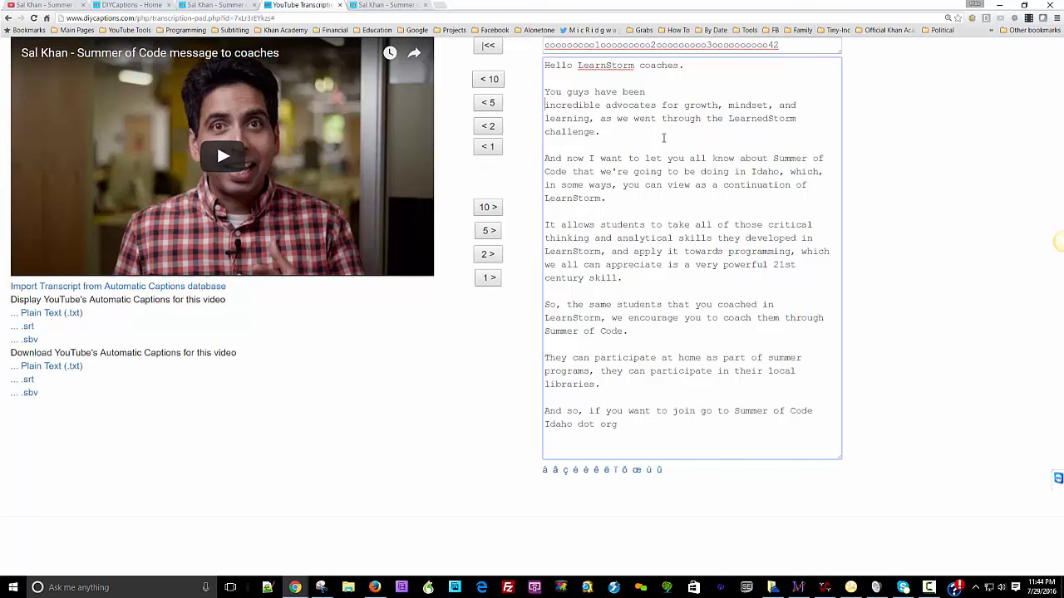
{"action": "key", "text": "ctrl+Right"}
{"action": "key", "text": "ctrl+Right"}
{"action": "key", "text": "Return"}
{"action": "key", "text": "Return"}
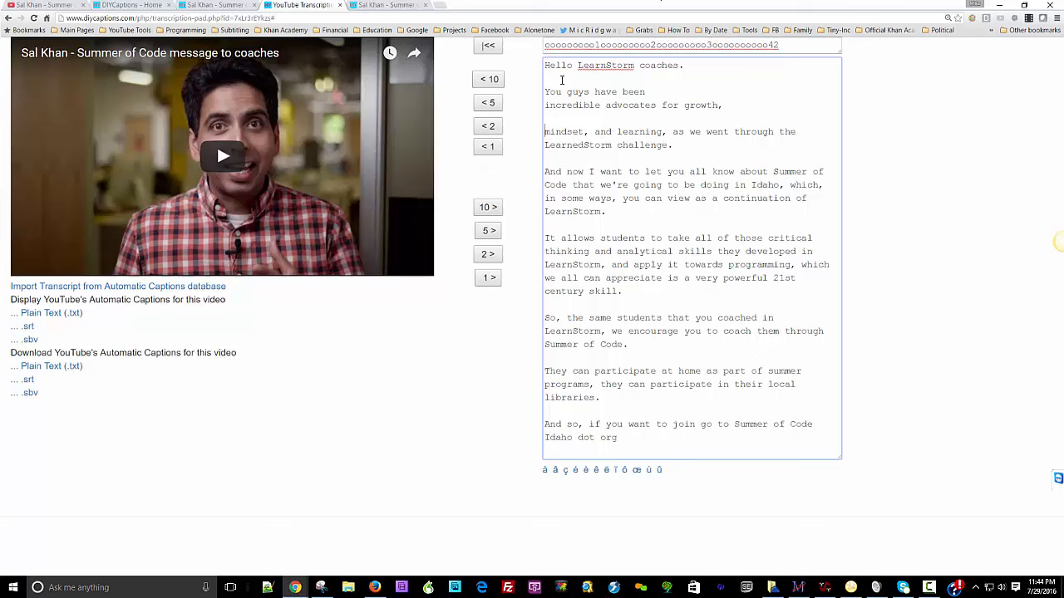
{"action": "left_click_drag", "start_coordinate": [705, 70], "coordinate": [561, 68]}
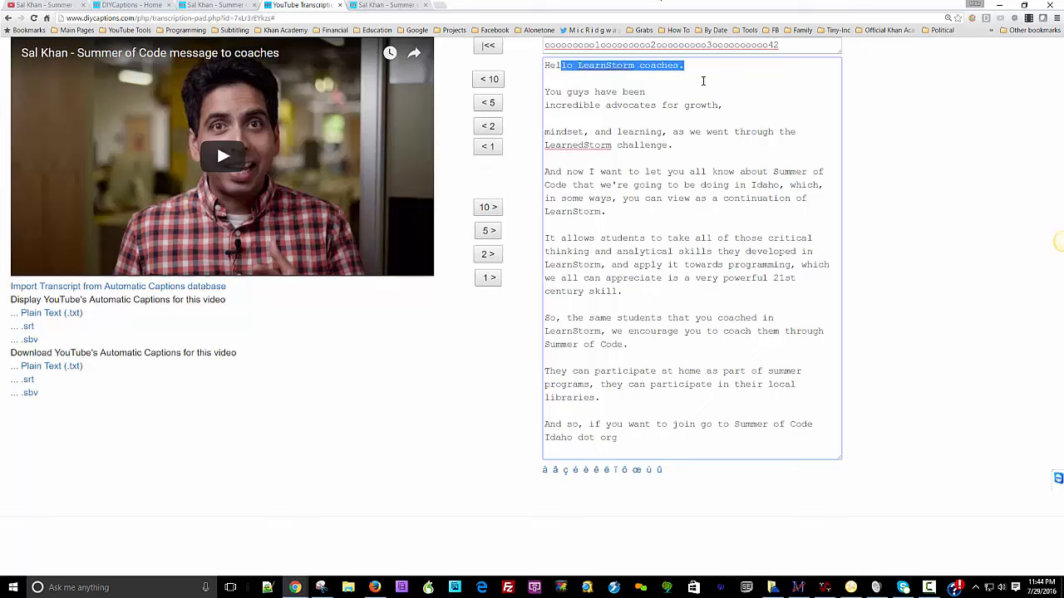
{"action": "left_click_drag", "start_coordinate": [723, 106], "coordinate": [544, 91]}
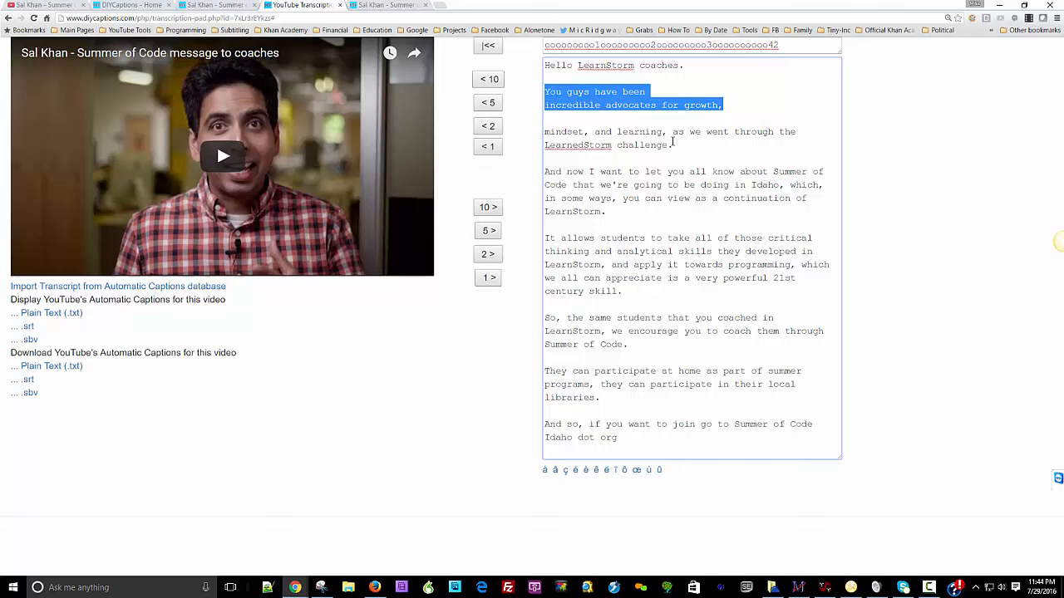
{"action": "left_click_drag", "start_coordinate": [672, 146], "coordinate": [551, 133]}
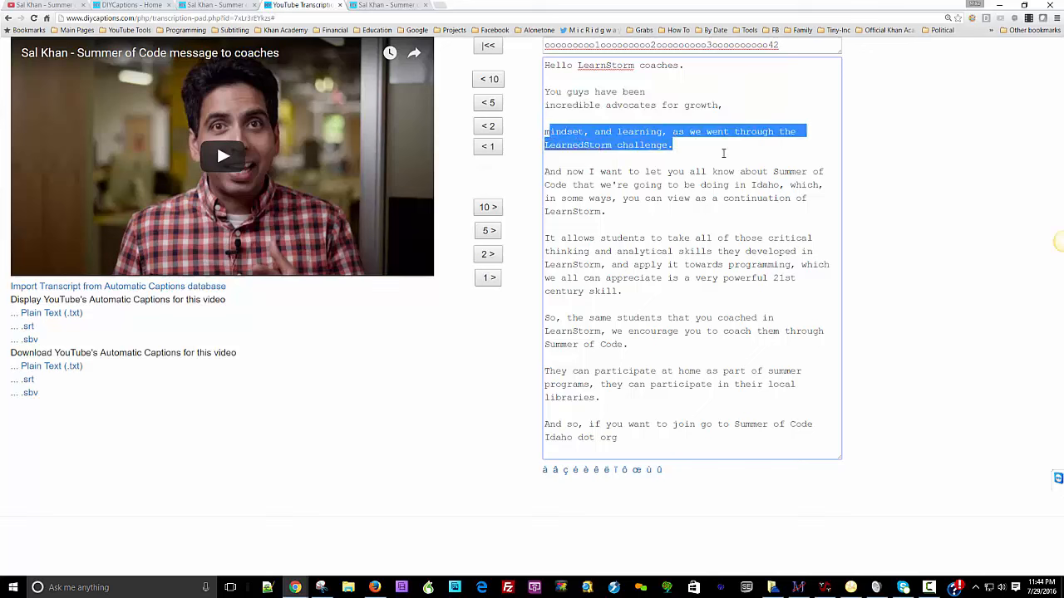
Step: Break the line after "as we went through" so that "the LearnedStorm challenge." stands on its own line
{"action": "left_click", "coordinate": [661, 146]}
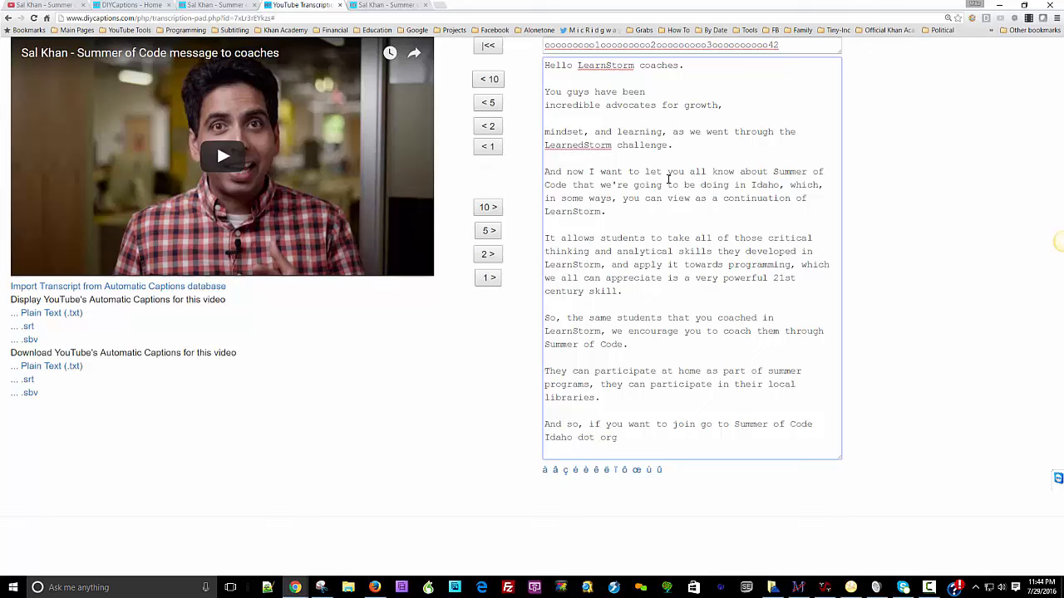
{"action": "key", "text": "Return"}
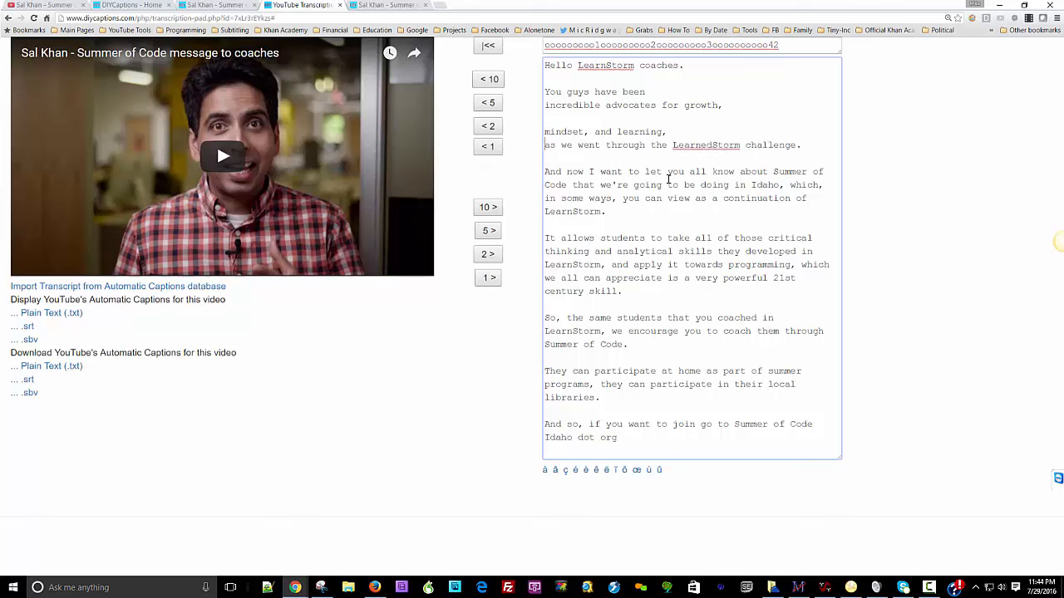
{"action": "key", "text": "BackSpace"}
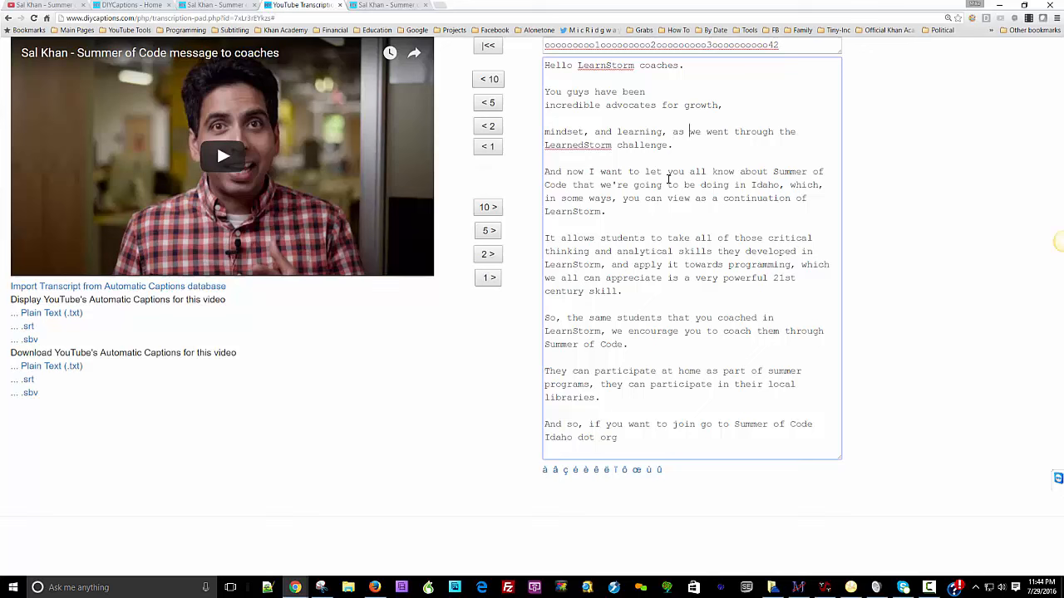
{"action": "key", "text": "ctrl+Right"}
{"action": "key", "text": "ctrl+Right"}
{"action": "key", "text": "Return"}
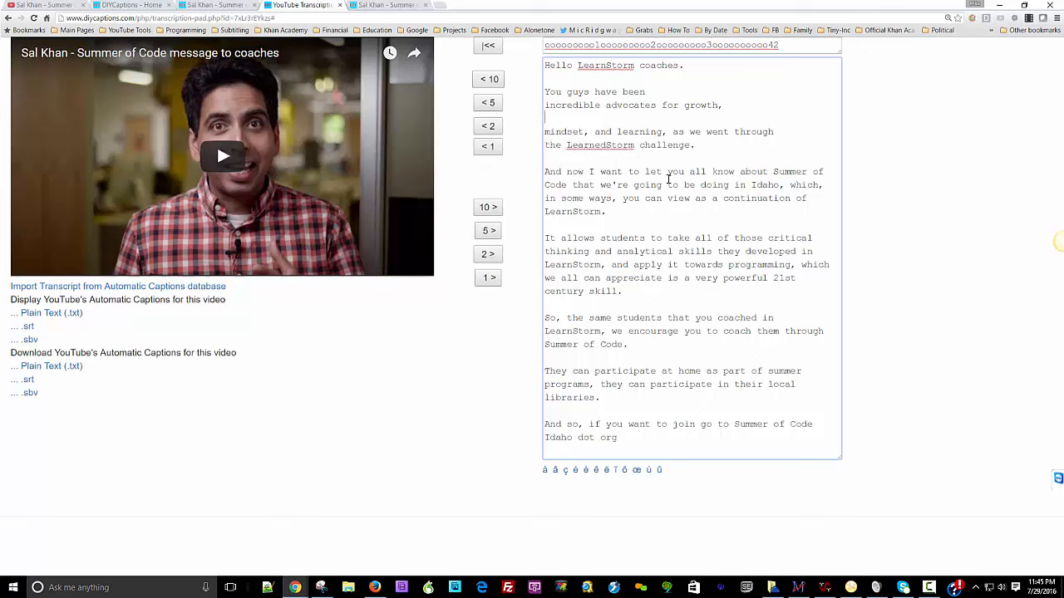
Step: Re-split the "You guys" paragraph with a line break before "advocates" and a blank line before "and learning" instead of before "mindset"
{"action": "key", "text": "Up"}
{"action": "key", "text": "Up"}
{"action": "key", "text": "Delete"}
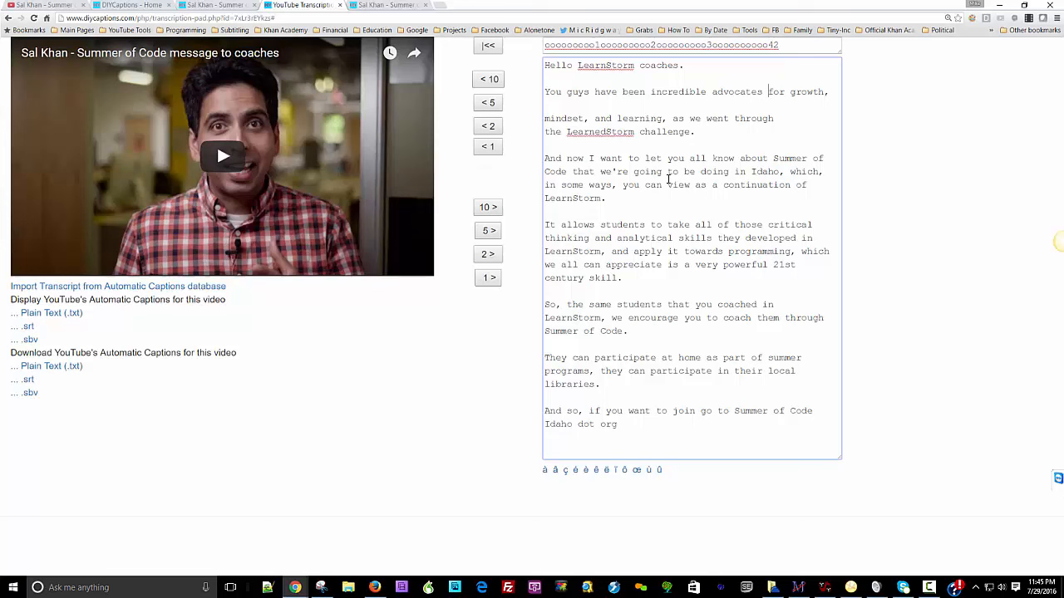
{"action": "key", "text": "Return"}
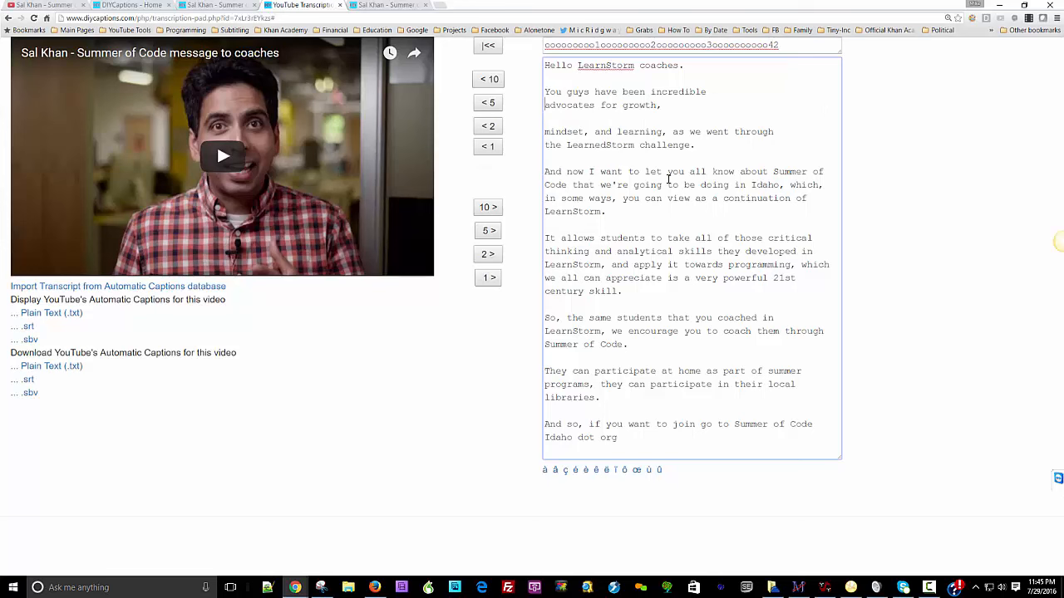
{"action": "key", "text": "Delete"}
{"action": "key", "text": "Delete"}
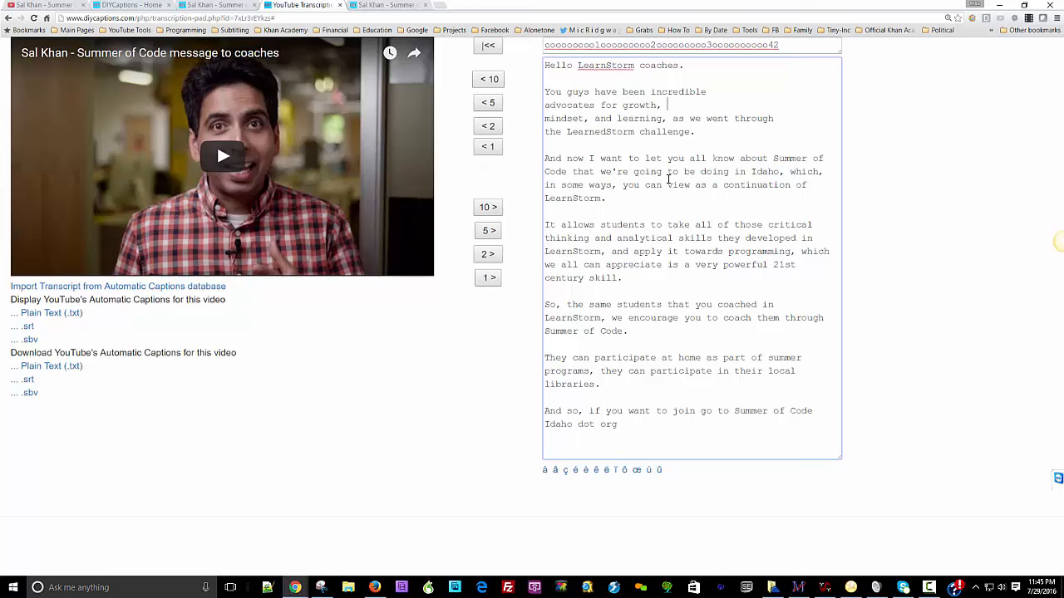
{"action": "key", "text": "ctrl+Right"}
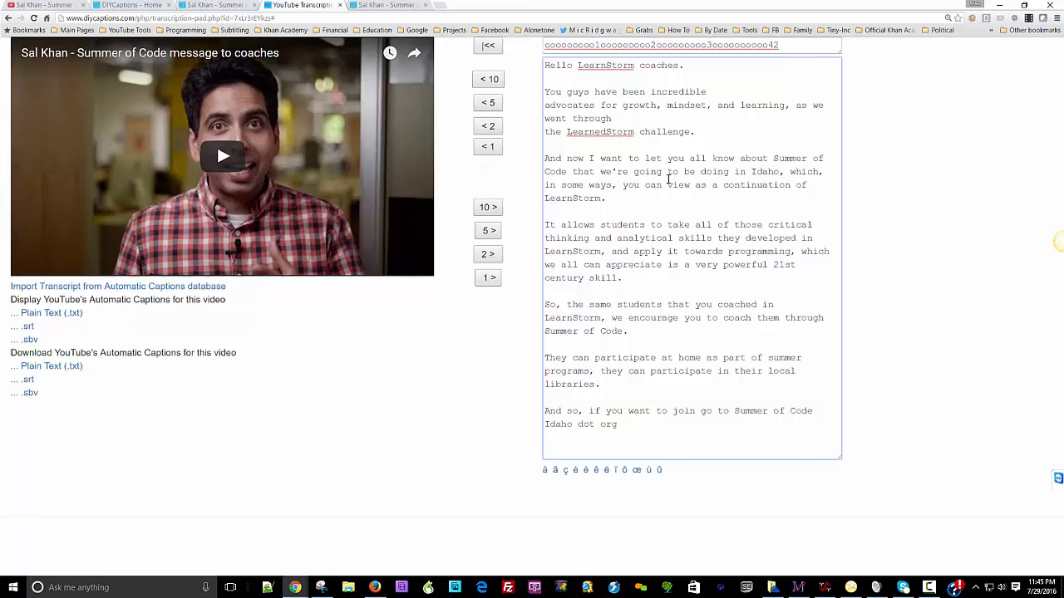
{"action": "key", "text": "Return"}
{"action": "key", "text": "Return"}
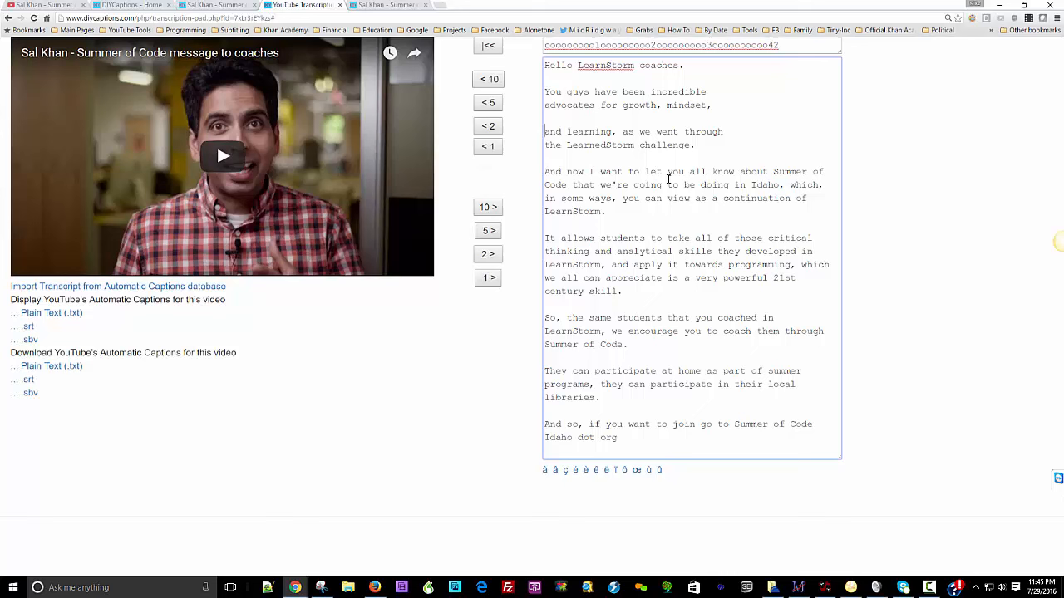
Step: Correct "LearnedStorm" to "LearnStorm" in the challenge line and insert a comma after "And now"
{"action": "key", "text": "Down"}
{"action": "key", "text": "ctrl+Right"}
{"action": "key", "text": "ctrl+Right"}
{"action": "key", "text": "Left"}
{"action": "key", "text": "Left"}
{"action": "key", "text": "Left"}
{"action": "key", "text": "Left"}
{"action": "key", "text": "BackSpace"}
{"action": "key", "text": "BackSpace"}
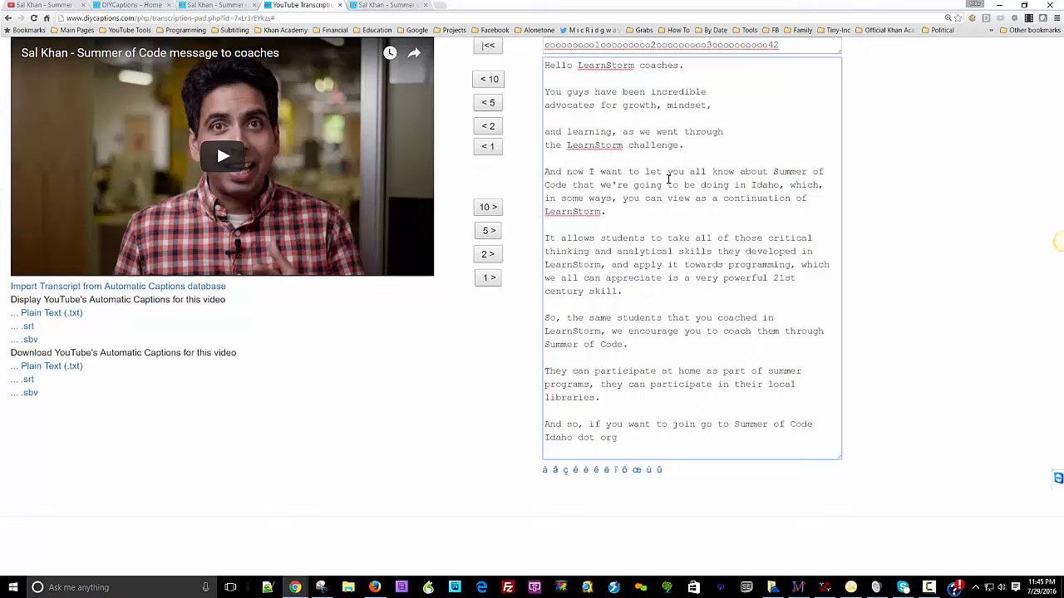
{"action": "type", "text": ","}
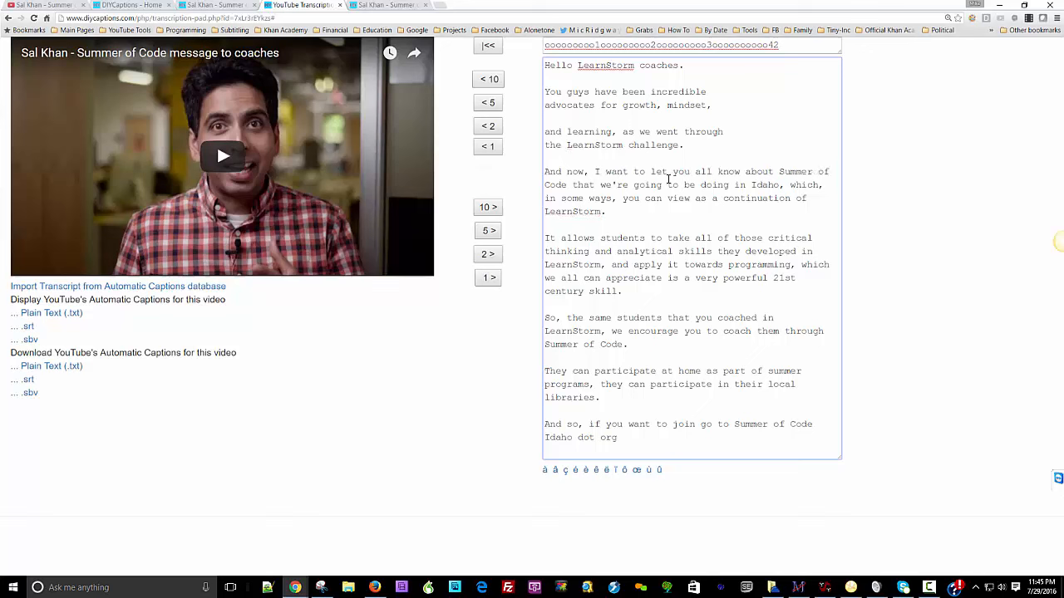
Step: Split the "And now" paragraph with a line break before "Summer of Code" and a blank line before "in Idaho"
{"action": "key", "text": "ctrl+Right"}
{"action": "key", "text": "ctrl+Right"}
{"action": "key", "text": "Return"}
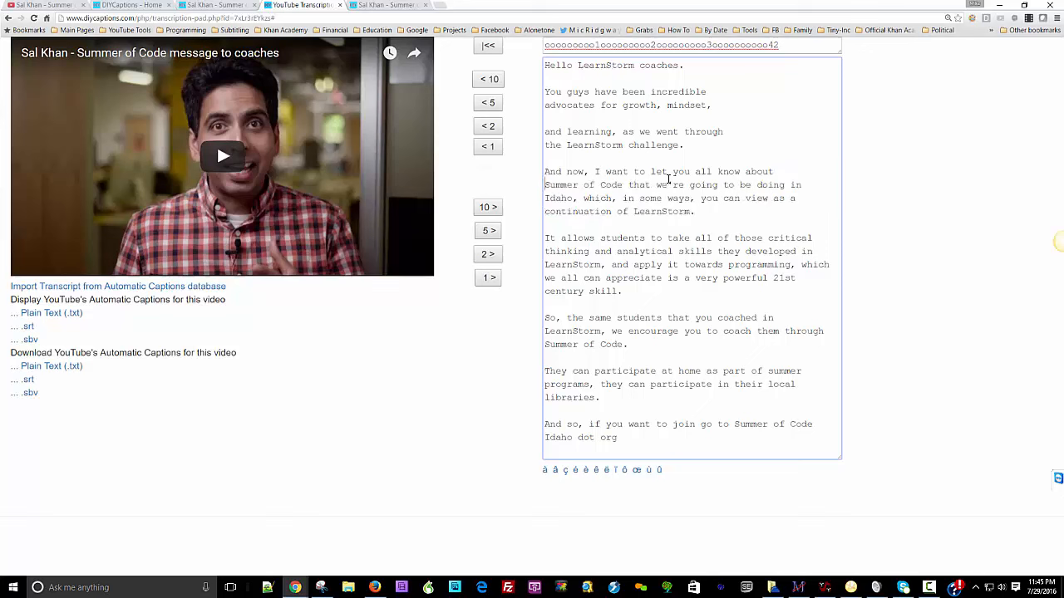
{"action": "key", "text": "ctrl+Right"}
{"action": "key", "text": "ctrl+Right"}
{"action": "key", "text": "Return"}
{"action": "key", "text": "Return"}
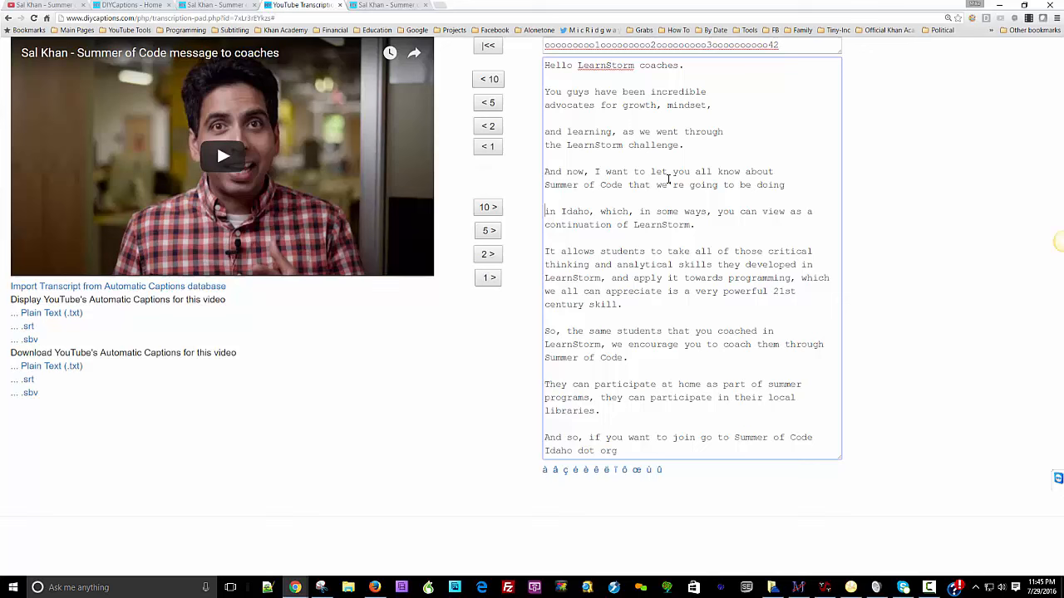
Step: Try line breaks at different words in the "in Idaho, which, in some ways" block to compare the line lengths
{"action": "left_click_drag", "start_coordinate": [695, 225], "coordinate": [545, 211]}
{"action": "left_click", "coordinate": [545, 213]}
{"action": "key", "text": "Return"}
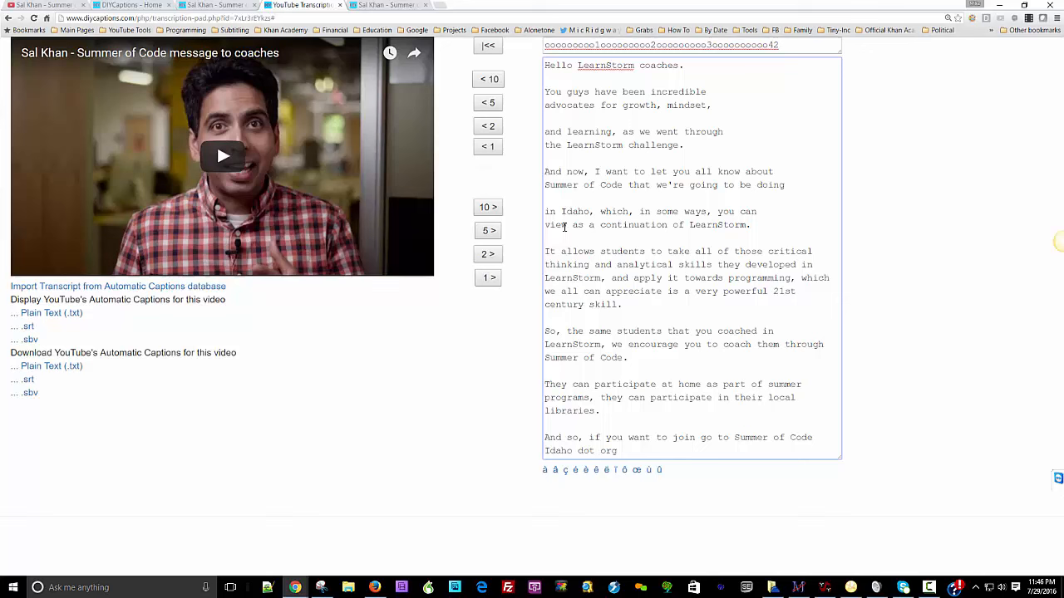
{"action": "key", "text": "Return"}
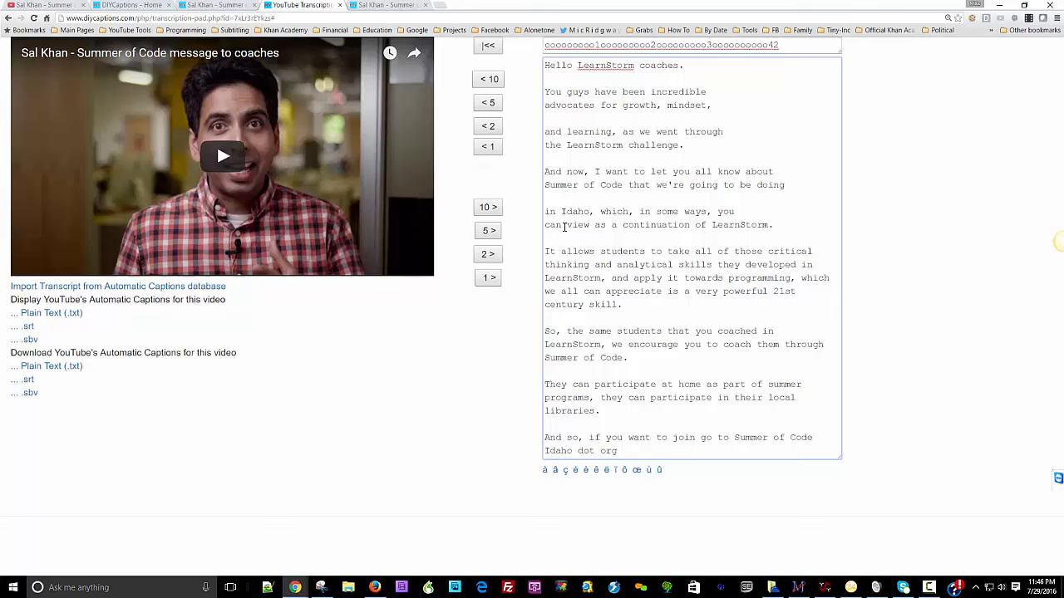
{"action": "key", "text": "BackSpace"}
{"action": "key", "text": "ctrl+Left"}
{"action": "key", "text": "Return"}
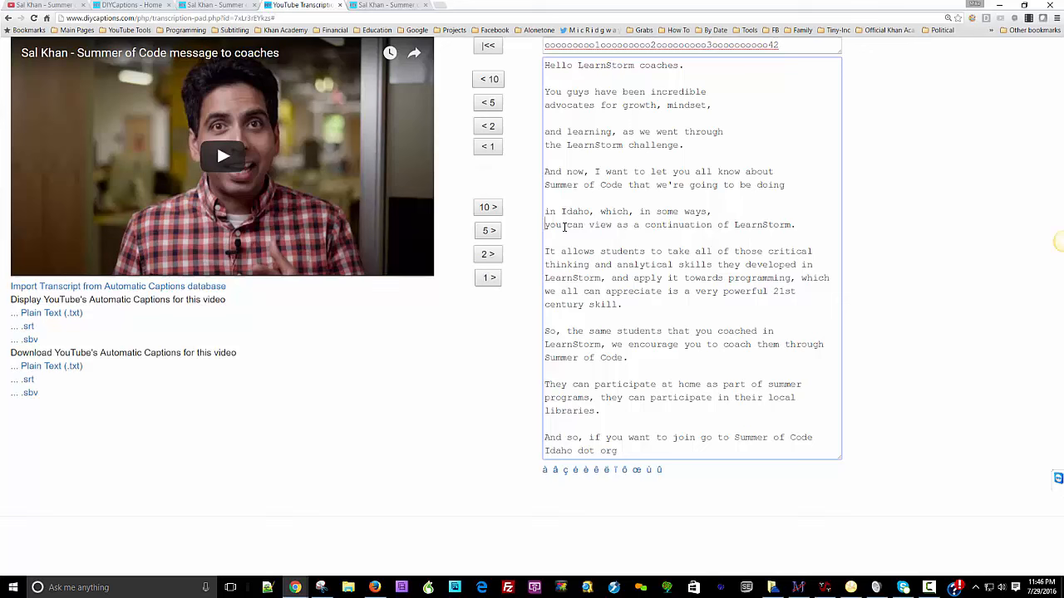
{"action": "key", "text": "BackSpace"}
{"action": "key", "text": "ctrl+Left"}
{"action": "key", "text": "Return"}
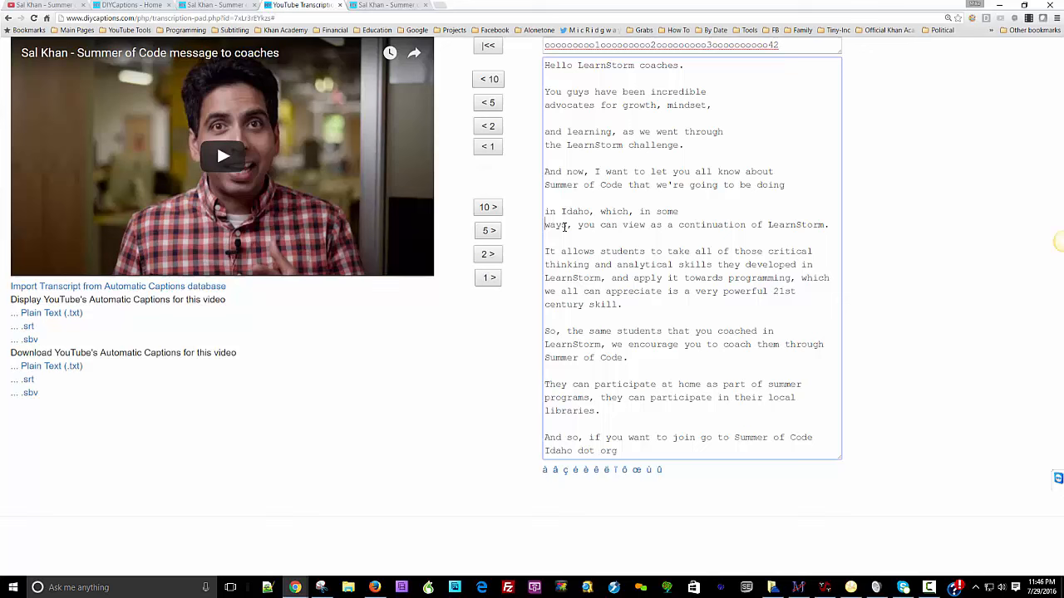
{"action": "key", "text": "BackSpace"}
{"action": "key", "text": "ctrl+Right"}
{"action": "key", "text": "Return"}
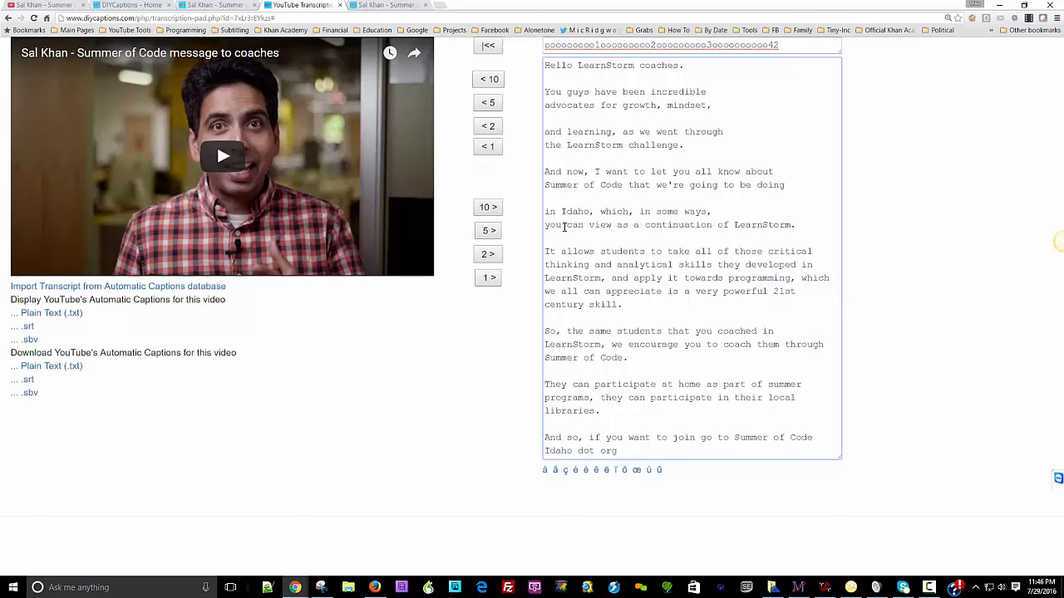
{"action": "key", "text": "BackSpace"}
{"action": "key", "text": "ctrl+Right"}
{"action": "key", "text": "Return"}
{"action": "key", "text": "BackSpace"}
{"action": "key", "text": "ctrl+Right"}
{"action": "key", "text": "Return"}
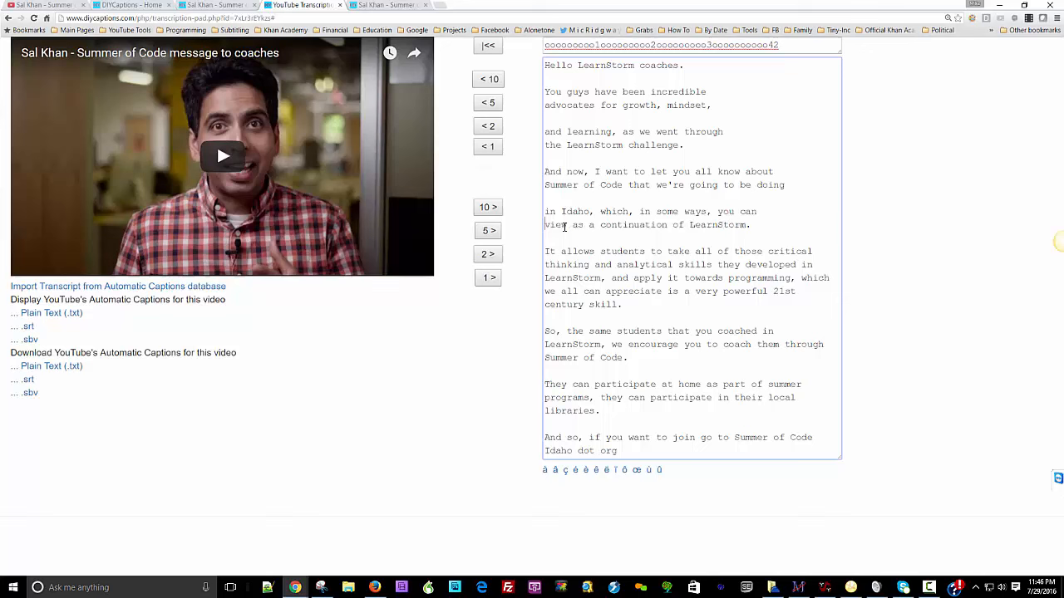
{"action": "key", "text": "BackSpace"}
{"action": "key", "text": "ctrl+Left"}
{"action": "key", "text": "Return"}
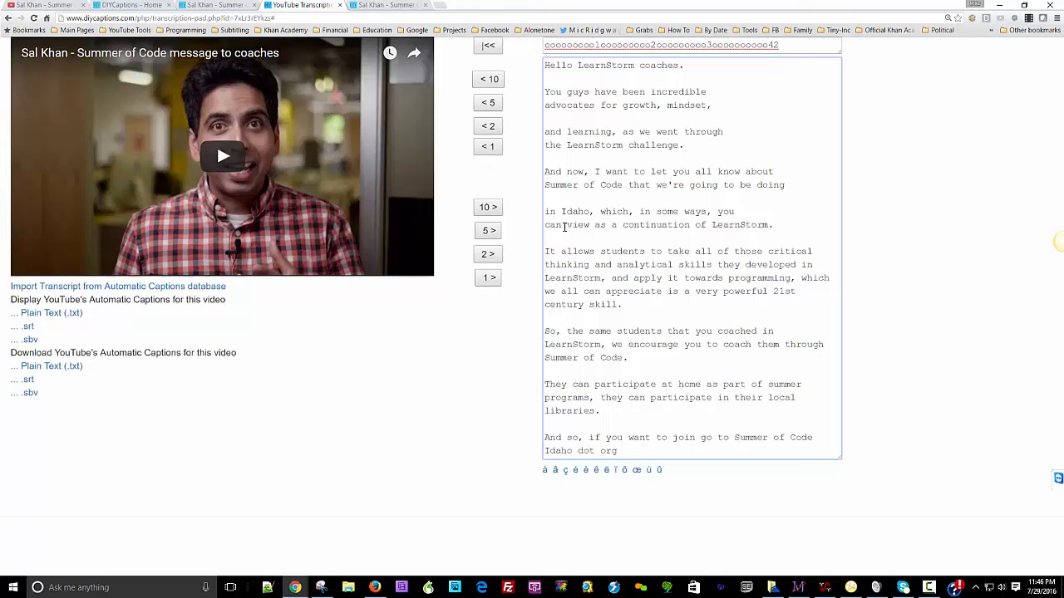
{"action": "key", "text": "BackSpace"}
{"action": "key", "text": "ctrl+Right"}
{"action": "key", "text": "Return"}
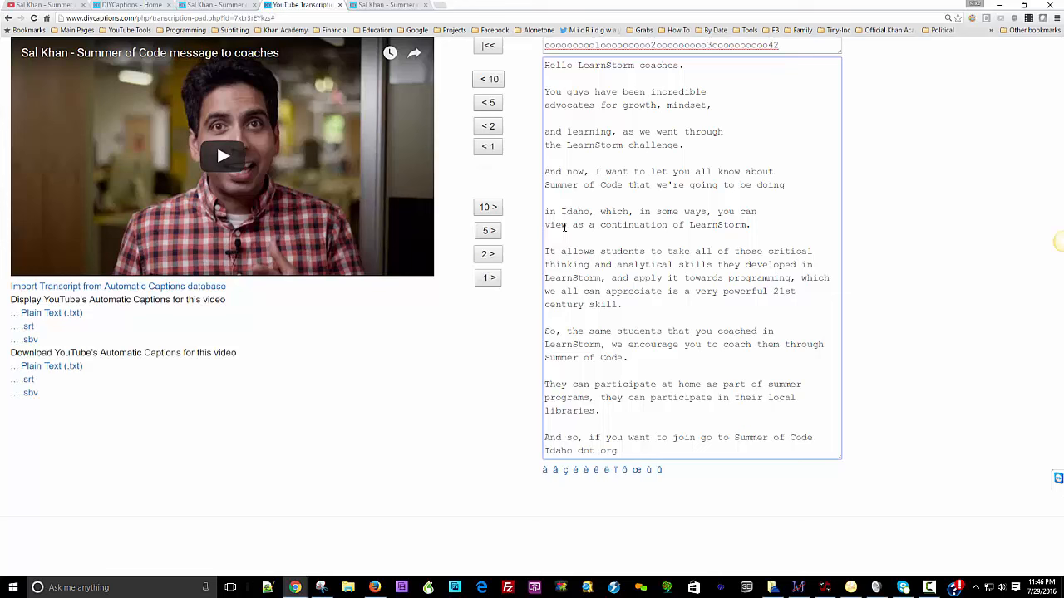
{"action": "key", "text": "BackSpace"}
{"action": "key", "text": "ctrl+Left"}
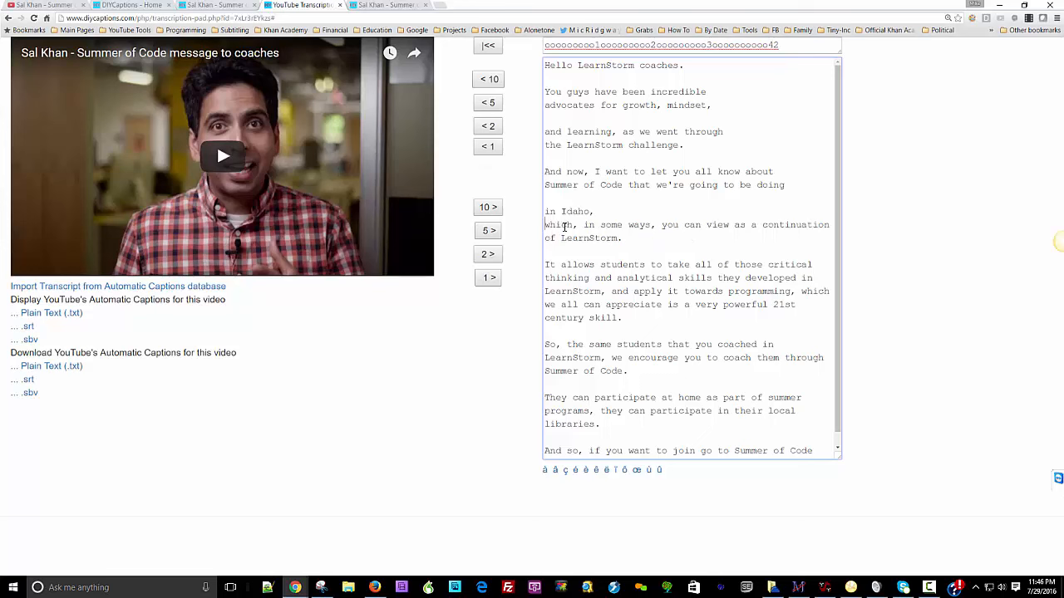
{"action": "key", "text": "Return"}
{"action": "key", "text": "BackSpace"}
{"action": "key", "text": "ctrl+Right"}
{"action": "key", "text": "ctrl+Right"}
{"action": "key", "text": "Return"}
{"action": "key", "text": "BackSpace"}
{"action": "key", "text": "ctrl+Left"}
{"action": "key", "text": "Return"}
{"action": "key", "text": "BackSpace"}
{"action": "key", "text": "ctrl+Left"}
{"action": "key", "text": "ctrl+Left"}
{"action": "key", "text": "ctrl+Left"}
{"action": "key", "text": "ctrl+Left"}
{"action": "key", "text": "Return"}
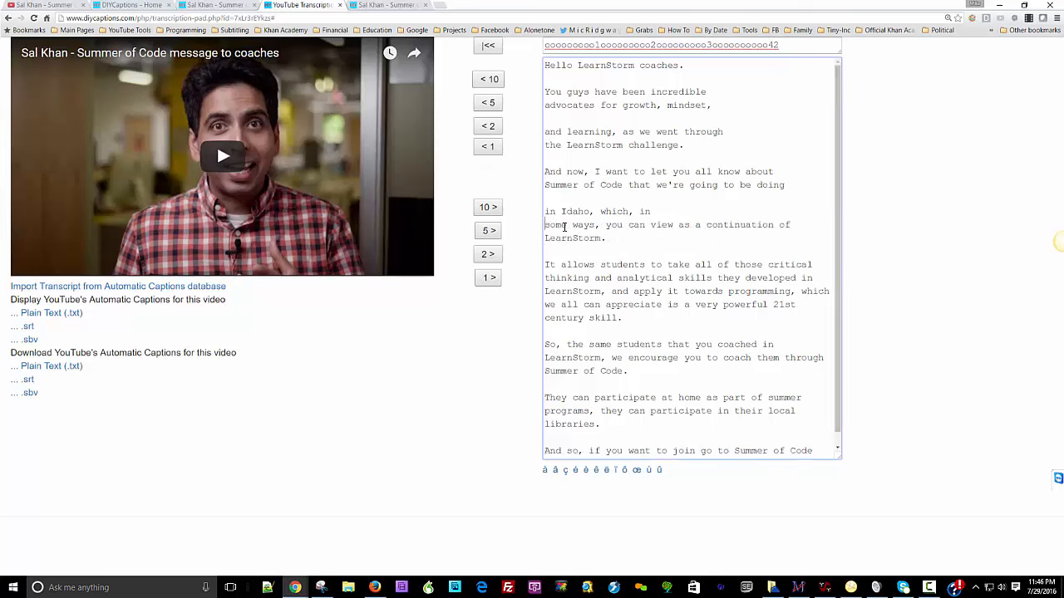
{"action": "key", "text": "BackSpace"}
{"action": "key", "text": "ctrl+Right"}
{"action": "key", "text": "ctrl+Right"}
{"action": "key", "text": "ctrl+Right"}
{"action": "key", "text": "Return"}
{"action": "key", "text": "BackSpace"}
{"action": "key", "text": "ctrl+Right"}
{"action": "key", "text": "Return"}
{"action": "key", "text": "BackSpace"}
{"action": "key", "text": "ctrl+Right"}
{"action": "key", "text": "ctrl+Right"}
{"action": "key", "text": "Return"}
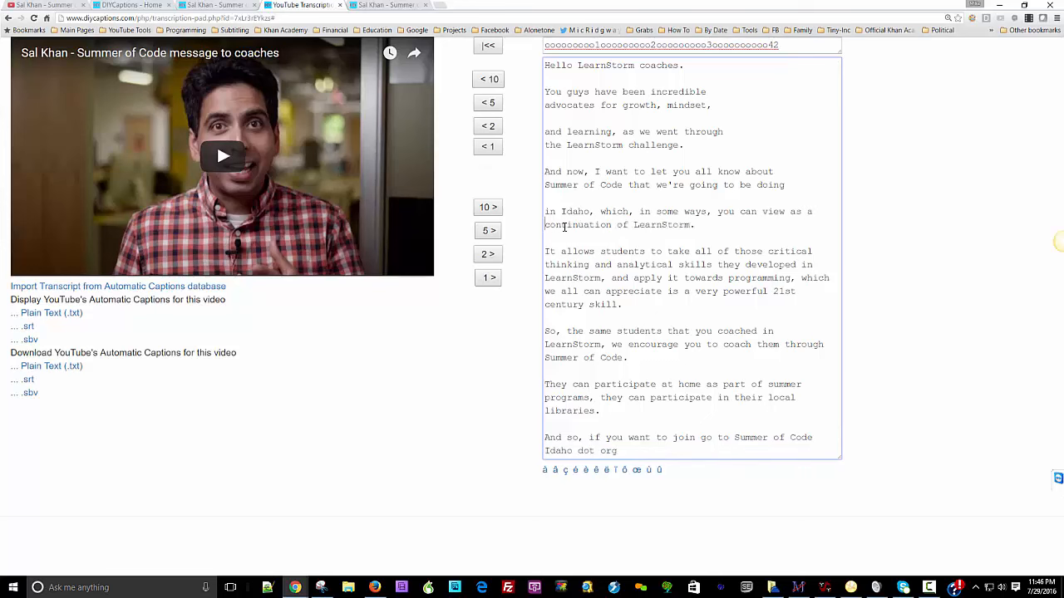
{"action": "key", "text": "BackSpace"}
{"action": "key", "text": "ctrl+Left"}
{"action": "key", "text": "ctrl+Left"}
{"action": "key", "text": "Return"}
{"action": "key", "text": "BackSpace"}
{"action": "key", "text": "ctrl+Left"}
{"action": "key", "text": "Return"}
{"action": "key", "text": "BackSpace"}
{"action": "key", "text": "ctrl+Left"}
{"action": "key", "text": "ctrl+Left"}
{"action": "key", "text": "Return"}
{"action": "key", "text": "BackSpace"}
{"action": "key", "text": "ctrl+Right"}
{"action": "key", "text": "Return"}
{"action": "key", "text": "BackSpace"}
{"action": "key", "text": "ctrl+Right"}
{"action": "key", "text": "Return"}
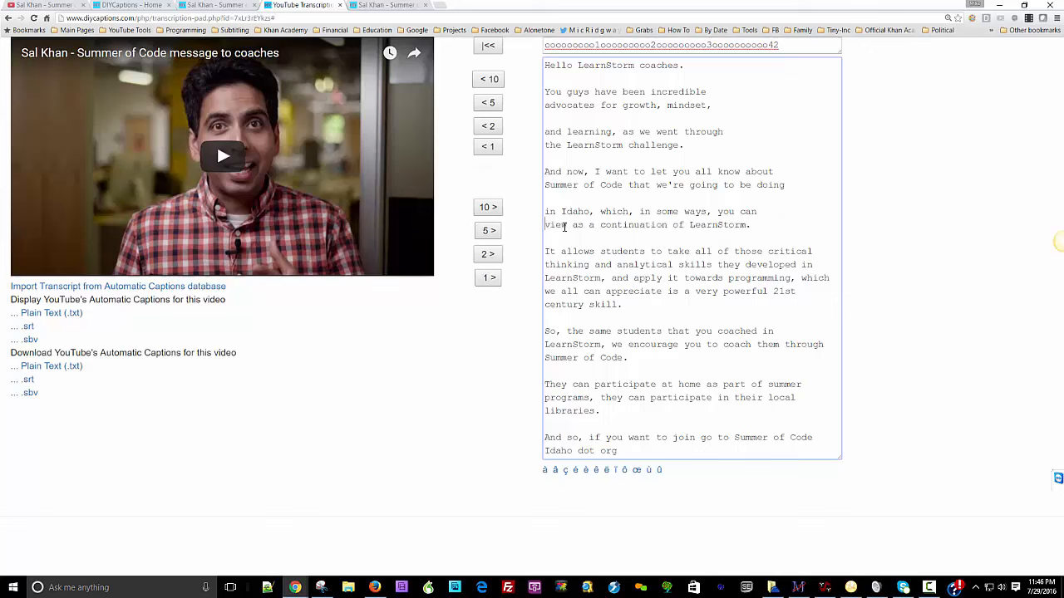
{"action": "key", "text": "BackSpace"}
Step: Break the "in Idaho" block after "in some ways," so its second line begins with "you can view"
{"action": "key", "text": "ctrl+Left"}
{"action": "key", "text": "ctrl+Left"}
{"action": "key", "text": "Return"}
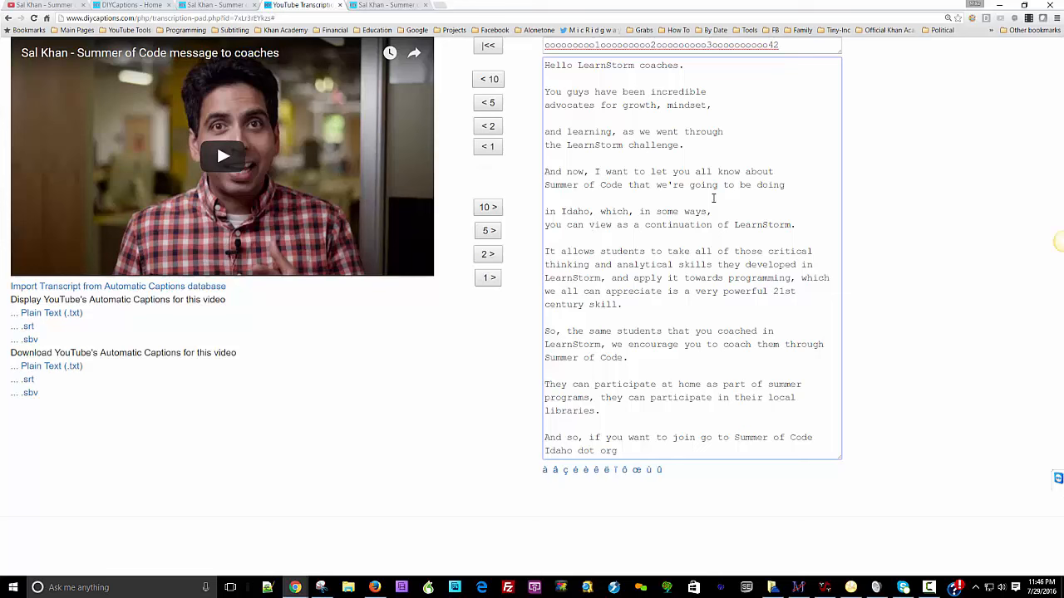
Step: Try to join the "in Idaho" block to the "And now" block by removing the blank line between them
{"action": "left_click", "coordinate": [555, 194]}
{"action": "key", "text": "BackSpace"}
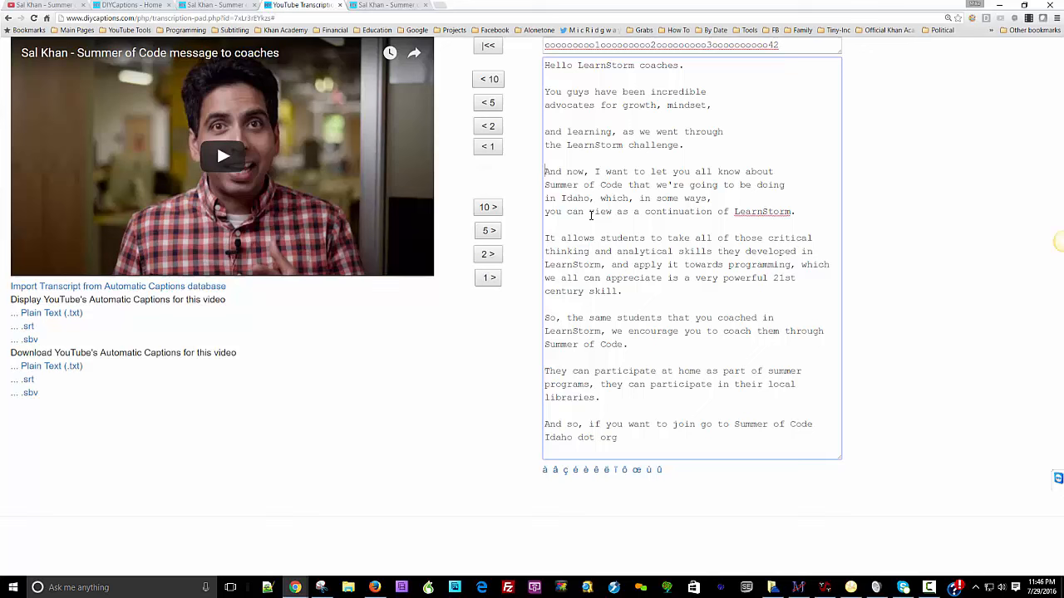
{"action": "key", "text": "ctrl+Right"}
{"action": "key", "text": "ctrl+Right"}
{"action": "key", "text": "ctrl+Left"}
{"action": "key", "text": "ctrl+Left"}
{"action": "key", "text": "ctrl+Right"}
{"action": "key", "text": "ctrl+Right"}
{"action": "key", "text": "ctrl+Right"}
Step: Undo back to the line break before "know about", and insert a blank line between "Summer of Code" and "that we're going"
{"action": "key", "text": "ctrl+z"}
{"action": "key", "text": "ctrl+z"}
{"action": "key", "text": "ctrl+z"}
{"action": "key", "text": "ctrl+z"}
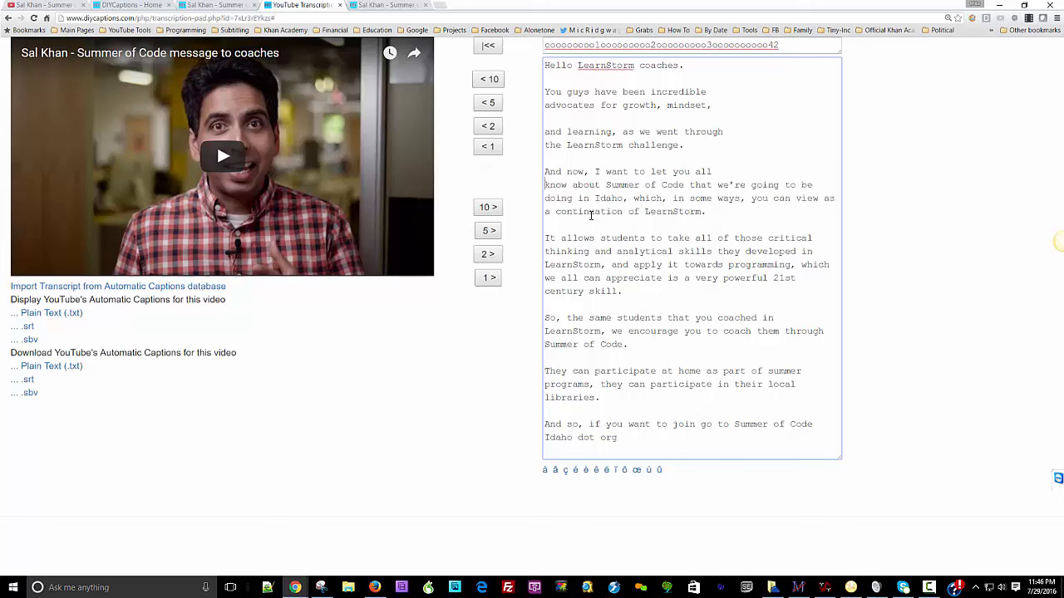
{"action": "key", "text": "Return"}
{"action": "key", "text": "Return"}
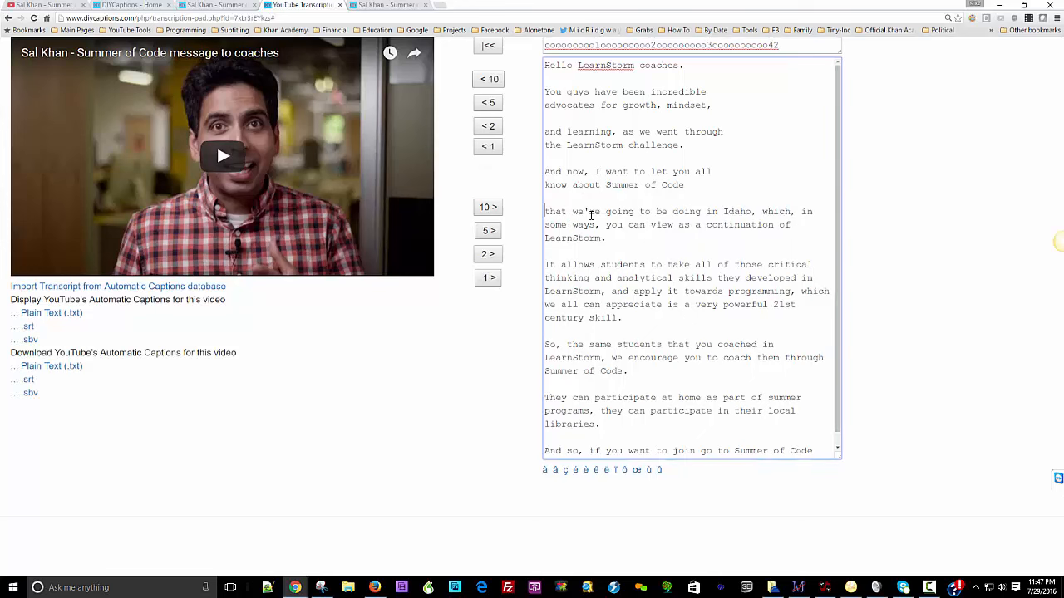
Step: Break the "that we're going" block before "which, in some ways" and insert a blank line before "a continuation of LearnStorm."
{"action": "key", "text": "ctrl+Right"}
{"action": "key", "text": "ctrl+Right"}
{"action": "key", "text": "ctrl+Right"}
{"action": "key", "text": "ctrl+Right"}
{"action": "key", "text": "ctrl+Right"}
{"action": "key", "text": "ctrl+Right"}
{"action": "key", "text": "ctrl+Right"}
{"action": "key", "text": "ctrl+Right"}
{"action": "key", "text": "Return"}
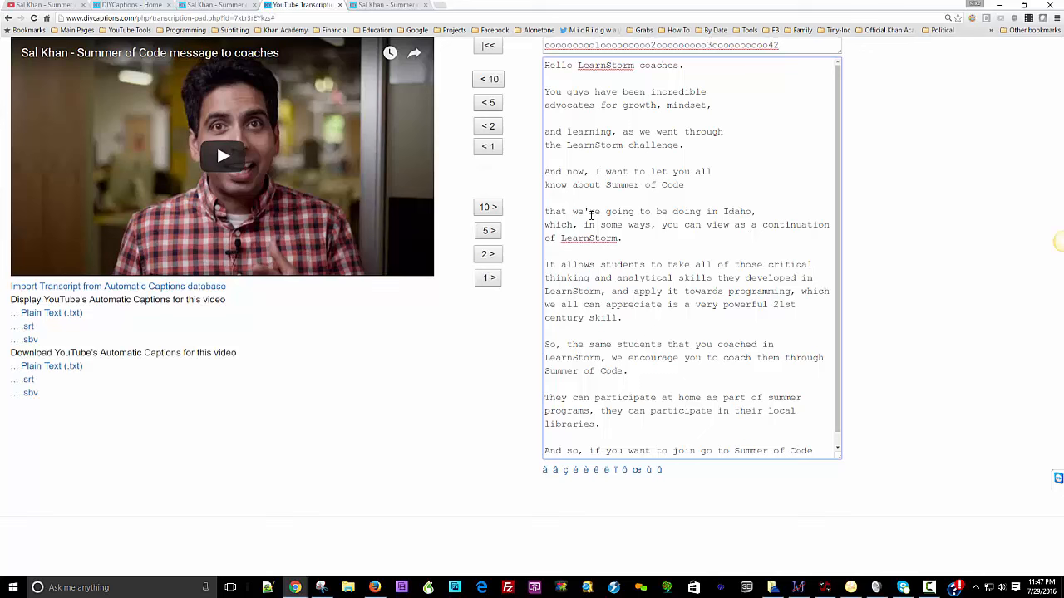
{"action": "key", "text": "Return"}
{"action": "key", "text": "Return"}
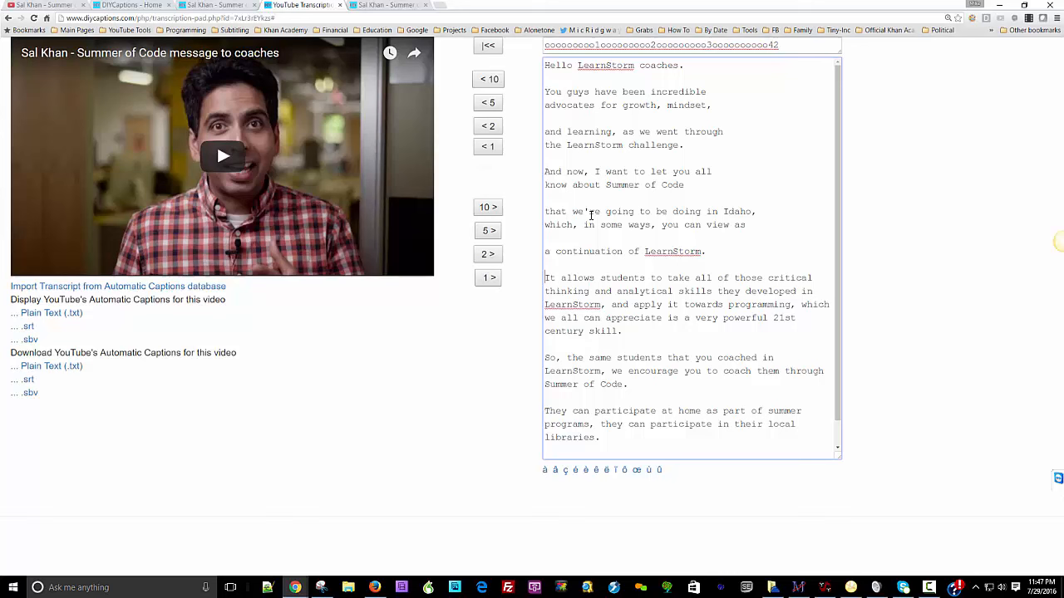
Step: Break the "It allows students to take" paragraph before "all of those" and insert a blank line before "and analytical skills"
{"action": "key", "text": "Down"}
{"action": "key", "text": "Down"}
{"action": "key", "text": "Down"}
{"action": "key", "text": "Down"}
{"action": "key", "text": "Up"}
{"action": "key", "text": "Up"}
{"action": "key", "text": "Return"}
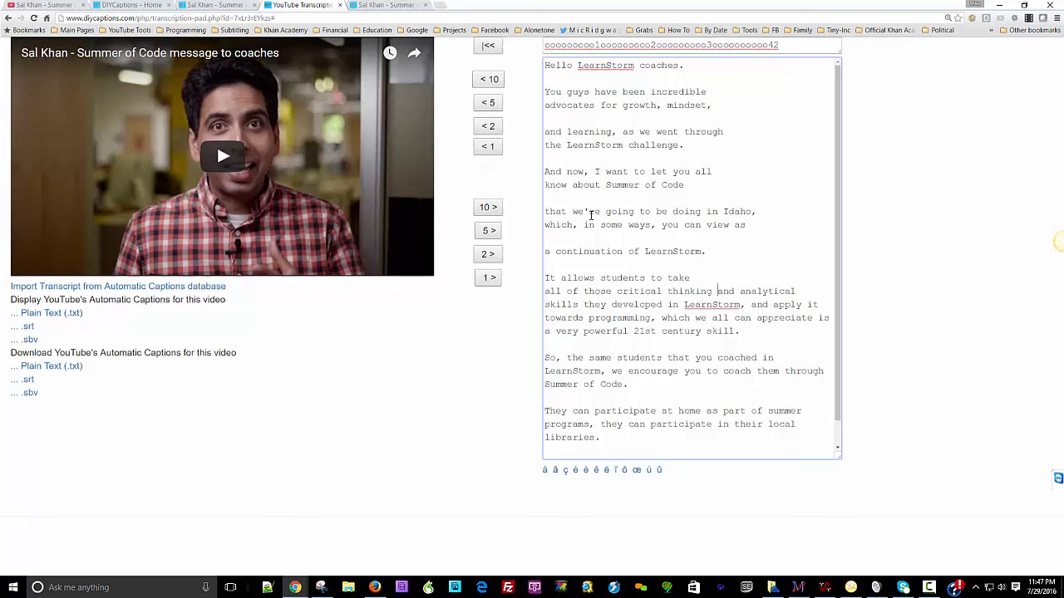
{"action": "key", "text": "Return"}
{"action": "key", "text": "Return"}
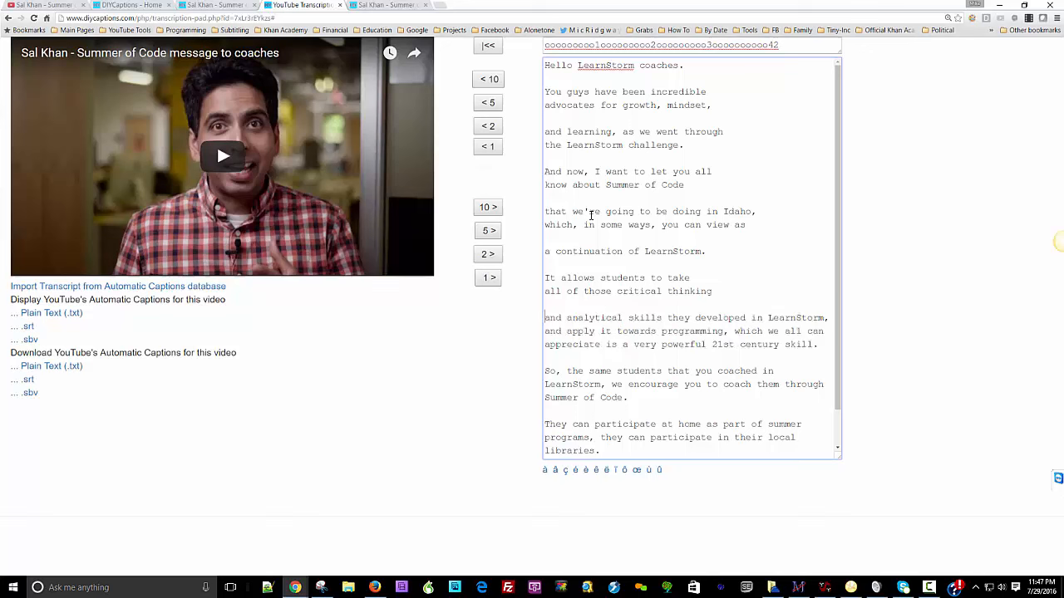
Step: Break the "and analytical skills" block before "they developed" and insert a blank line before "and apply it"
{"action": "key", "text": "ctrl+Right"}
{"action": "key", "text": "ctrl+Right"}
{"action": "key", "text": "ctrl+Left"}
{"action": "key", "text": "Return"}
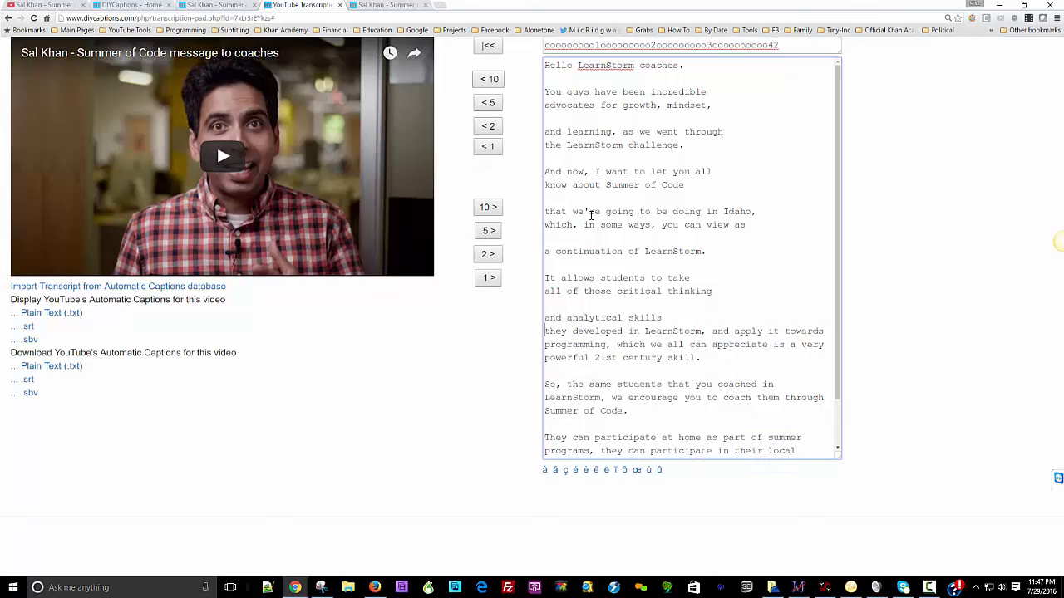
{"action": "key", "text": "ctrl+Right"}
{"action": "key", "text": "ctrl+Right"}
{"action": "key", "text": "ctrl+Right"}
{"action": "key", "text": "ctrl+Right"}
{"action": "key", "text": "Return"}
{"action": "key", "text": "Return"}
Step: Break the "and apply it towards programming," block before "which we all" and insert a blank line before "is a very powerful"
{"action": "key", "text": "ctrl+Right"}
{"action": "key", "text": "ctrl+Right"}
{"action": "key", "text": "ctrl+Right"}
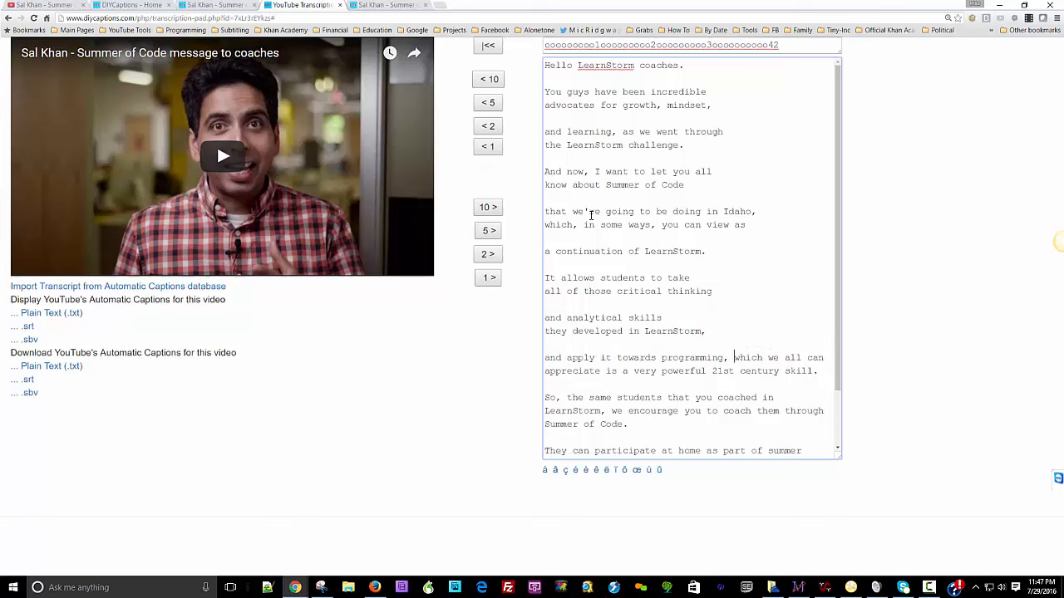
{"action": "key", "text": "Return"}
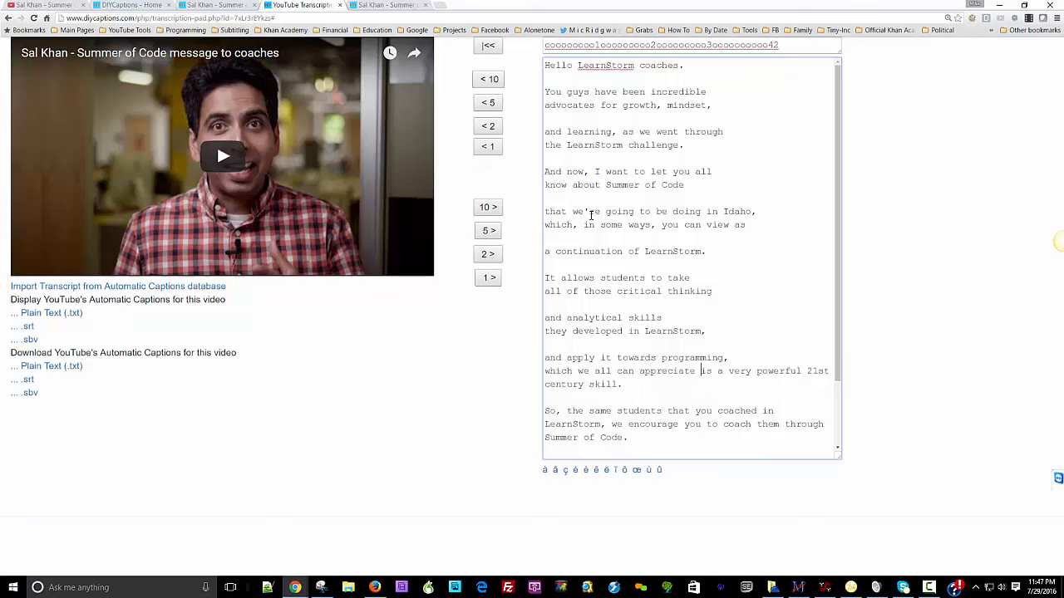
{"action": "key", "text": "Return"}
{"action": "key", "text": "Return"}
Step: Break the "is a very powerful" block after "powerful" and hyphenate its second line as "21st-century skill."
{"action": "key", "text": "ctrl+Right"}
{"action": "key", "text": "ctrl+Right"}
{"action": "key", "text": "ctrl+Right"}
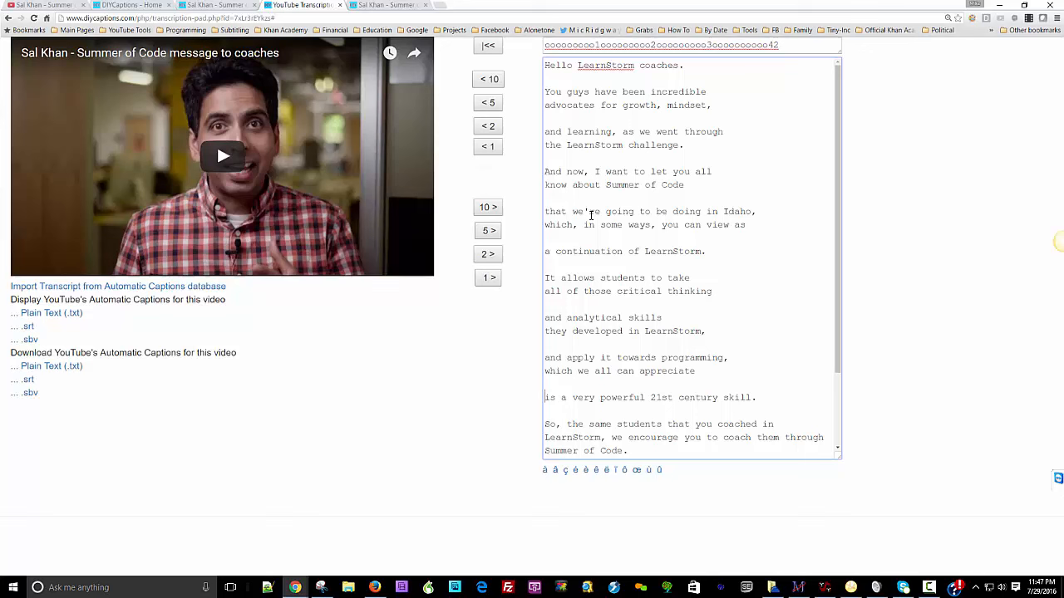
{"action": "key", "text": "Return"}
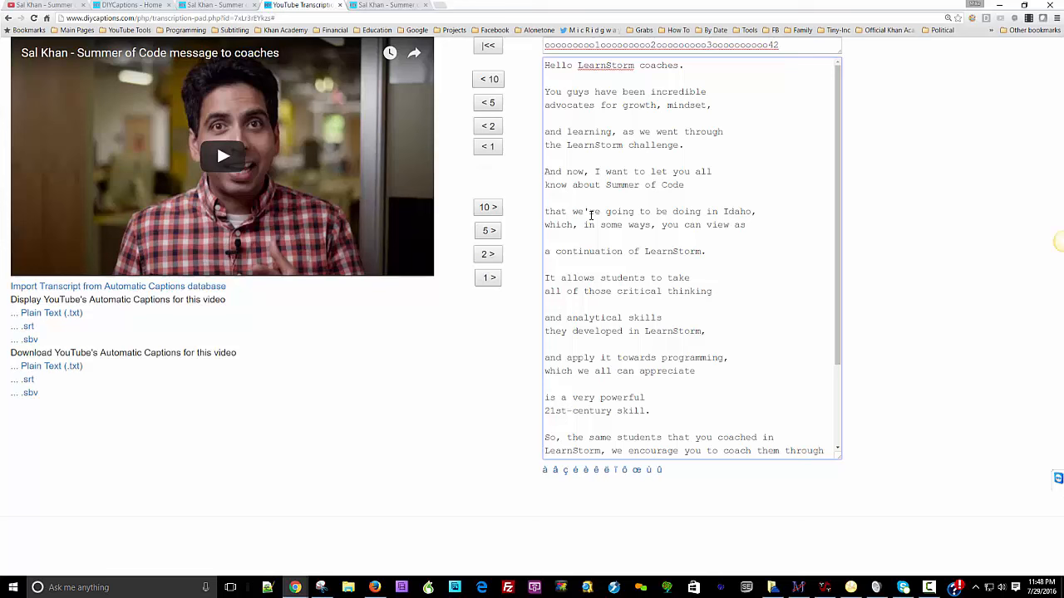
Step: Break the "So, the same students" paragraph so its second line begins with "that you coached"
{"action": "scroll", "coordinate": [587, 208], "scroll_direction": "down", "scroll_amount": 1}
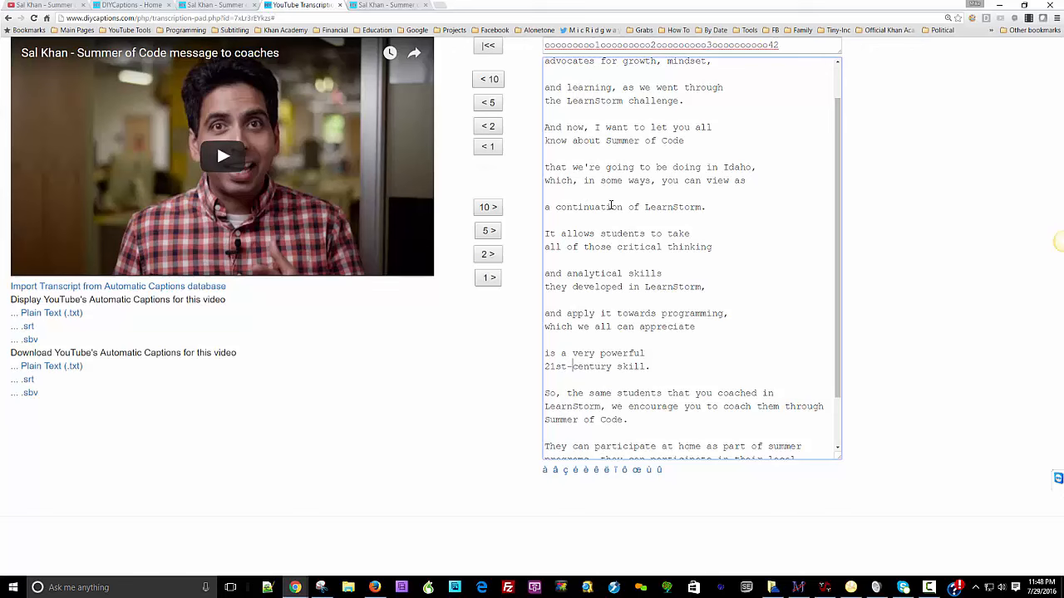
{"action": "scroll", "coordinate": [611, 205], "scroll_direction": "down", "scroll_amount": 1}
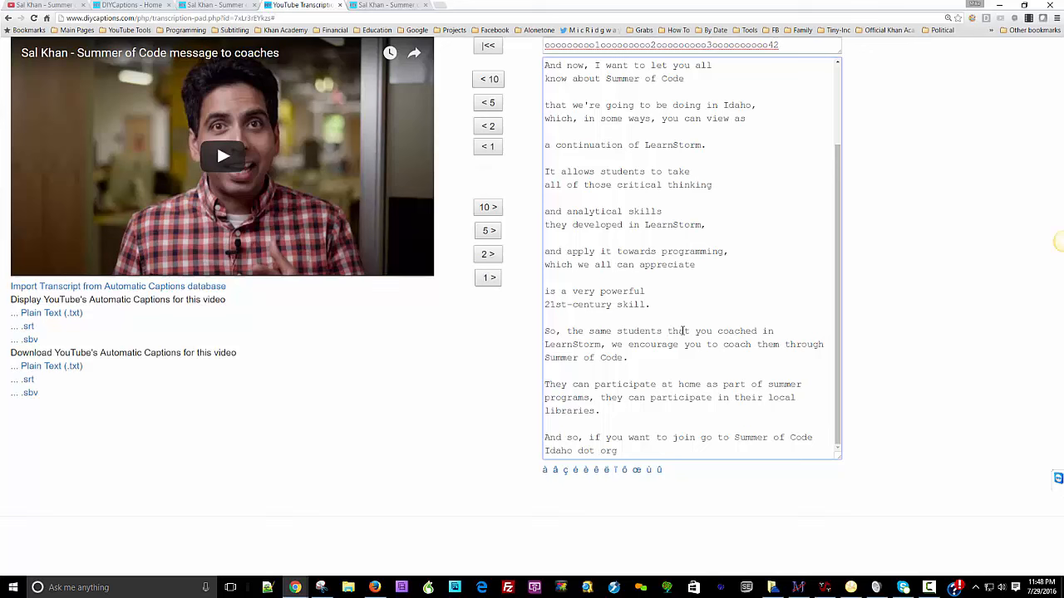
{"action": "left_click", "coordinate": [683, 331]}
{"action": "key", "text": "Return"}
{"action": "key", "text": "ctrl+Right"}
{"action": "key", "text": "ctrl+Right"}
{"action": "key", "text": "ctrl+Right"}
{"action": "key", "text": "ctrl+Right"}
{"action": "key", "text": "ctrl+Right"}
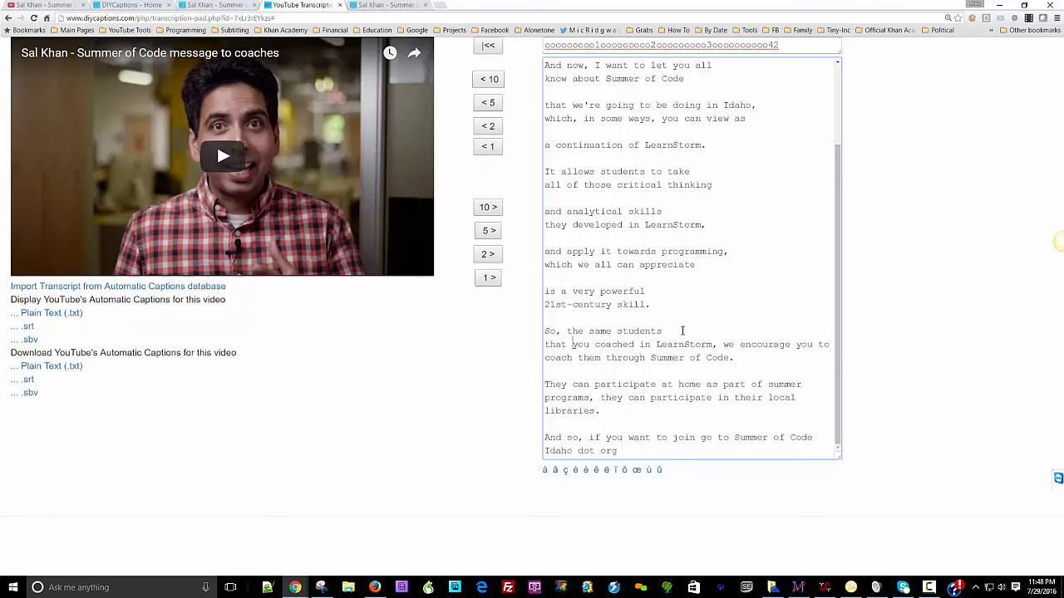
Step: Insert a blank line before "we encourage you" and break that block before "through Summer of Code."
{"action": "key", "text": "Return"}
{"action": "key", "text": "Return"}
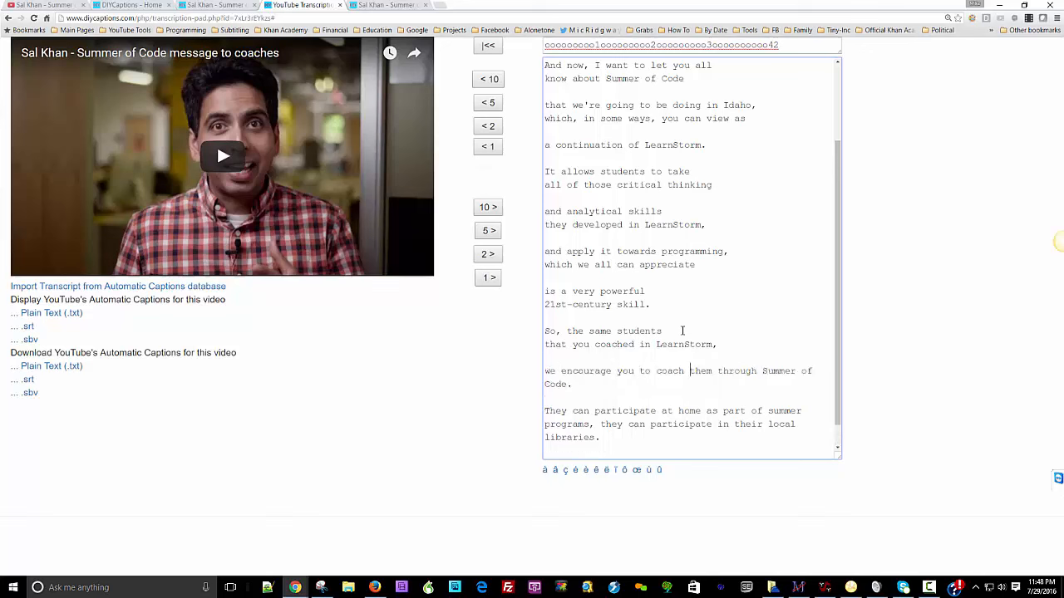
{"action": "key", "text": "ctrl+Right"}
{"action": "key", "text": "Return"}
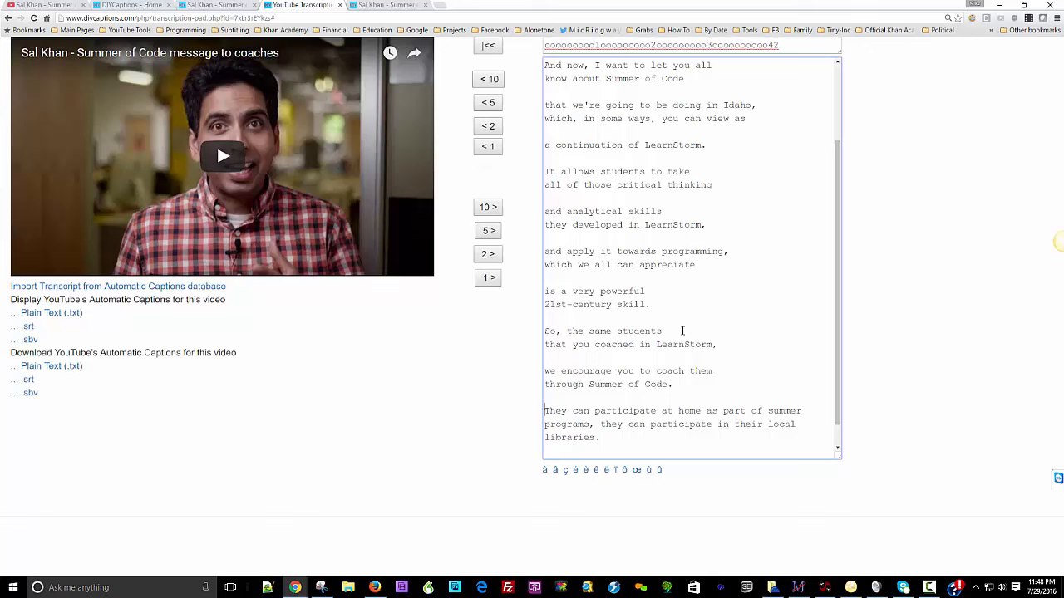
Step: Break the "They can participate at home" paragraph before "as part of" and insert a blank line before "they can participate in their local libraries"
{"action": "key", "text": "ctrl+Right"}
{"action": "key", "text": "ctrl+Right"}
{"action": "key", "text": "ctrl+Right"}
{"action": "key", "text": "ctrl+Right"}
{"action": "key", "text": "ctrl+Right"}
{"action": "key", "text": "Return"}
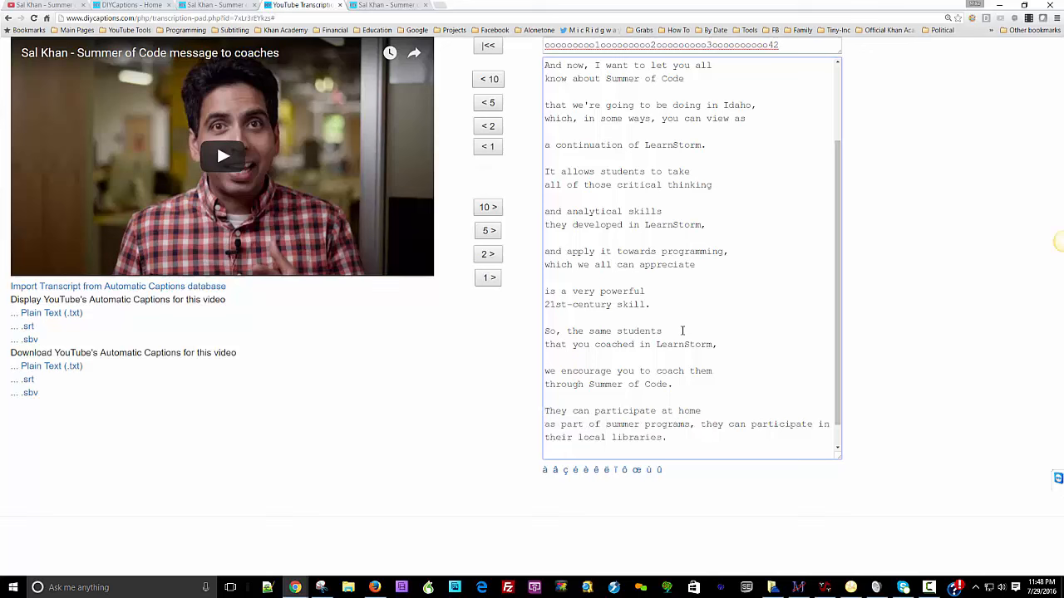
{"action": "key", "text": "ctrl+Right"}
{"action": "key", "text": "ctrl+Right"}
{"action": "key", "text": "ctrl+Right"}
{"action": "key", "text": "ctrl+Right"}
{"action": "key", "text": "ctrl+Right"}
{"action": "key", "text": "Return"}
{"action": "key", "text": "Return"}
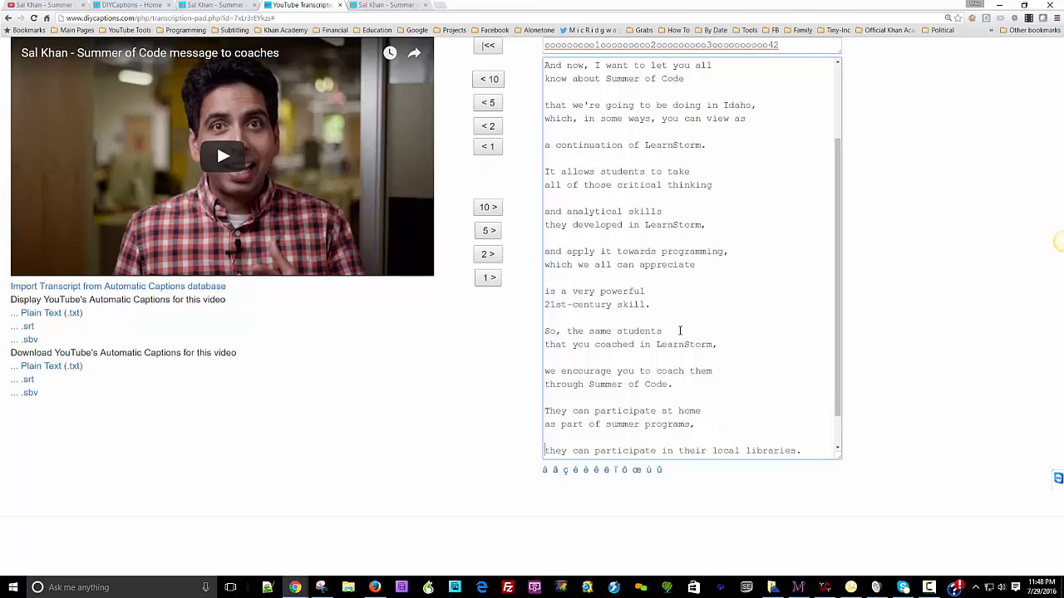
Step: Add "or" at the start of the local libraries block and break it before "in their local libraries."
{"action": "scroll", "coordinate": [679, 331], "scroll_direction": "down", "scroll_amount": 1}
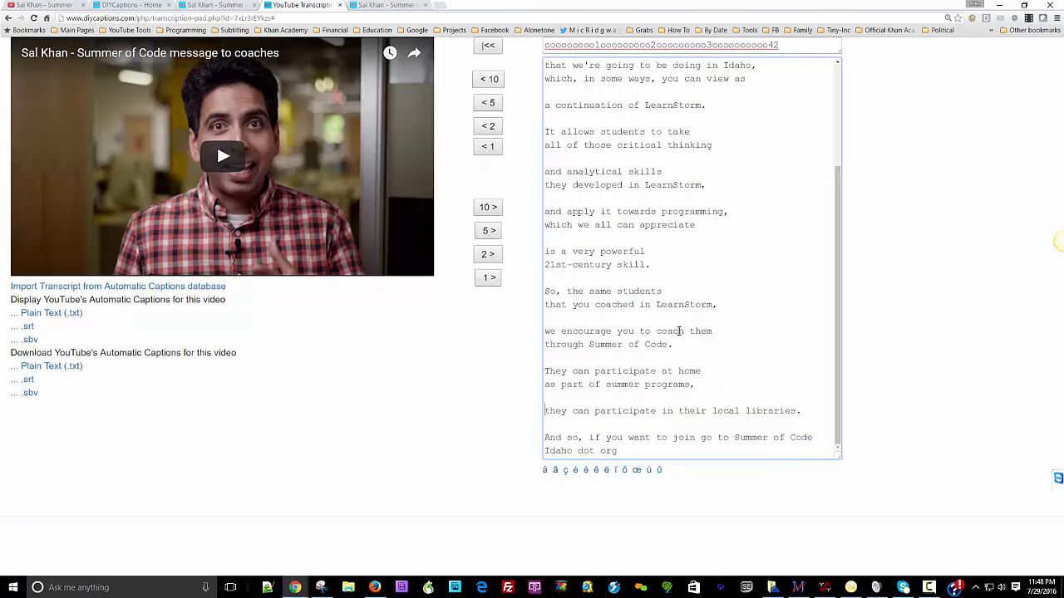
{"action": "type", "text": "or"}
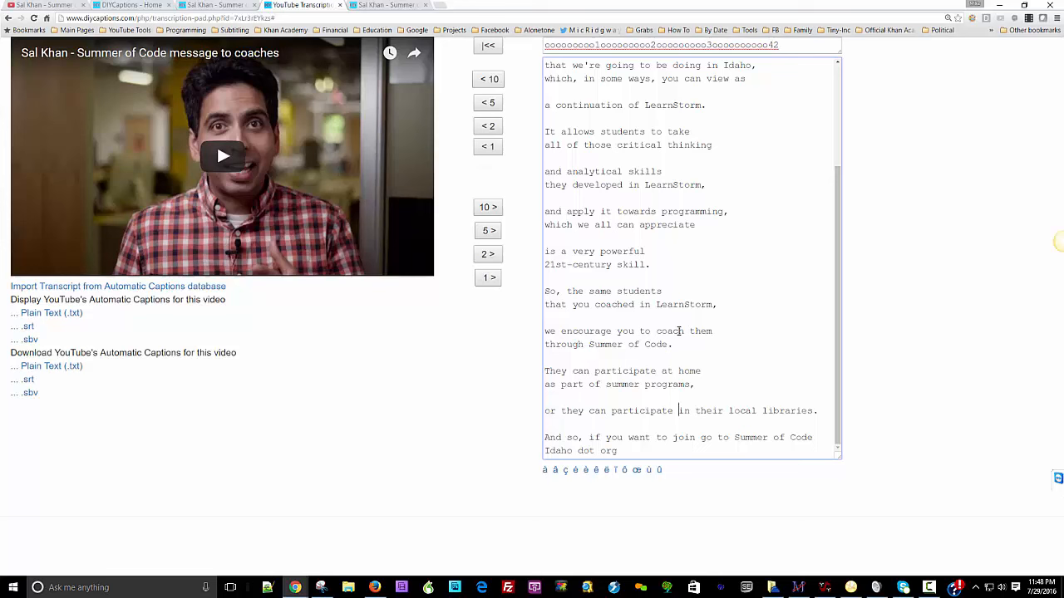
{"action": "key", "text": "Return"}
{"action": "scroll", "coordinate": [679, 332], "scroll_direction": "down", "scroll_amount": 1}
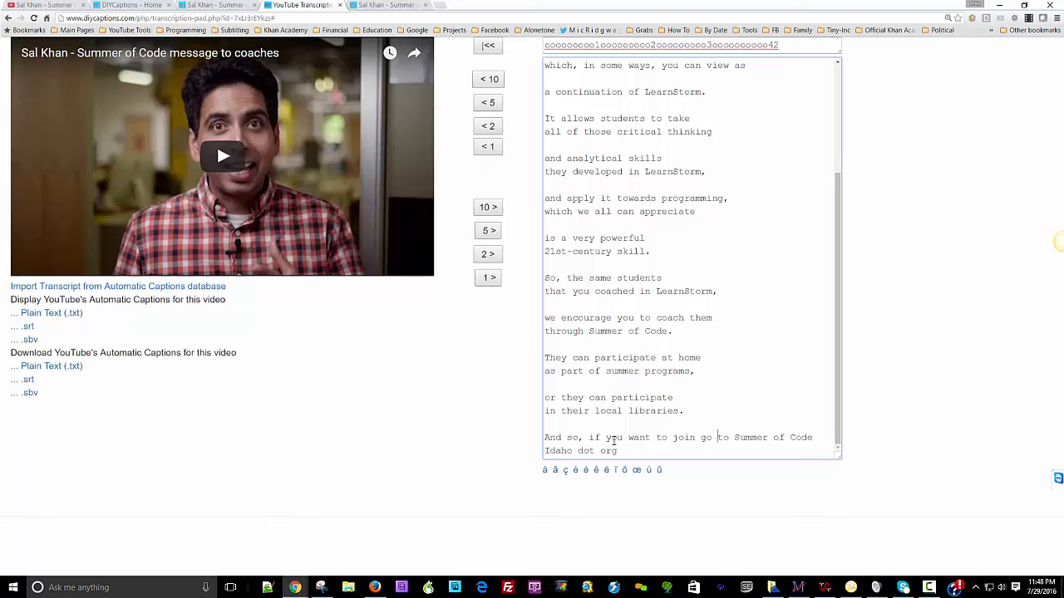
Step: Add a comma after "join" in the last paragraph and start a new line at "go to"
{"action": "key", "text": "BackSpace"}
{"action": "type", "text": ","}
{"action": "key", "text": "Return"}
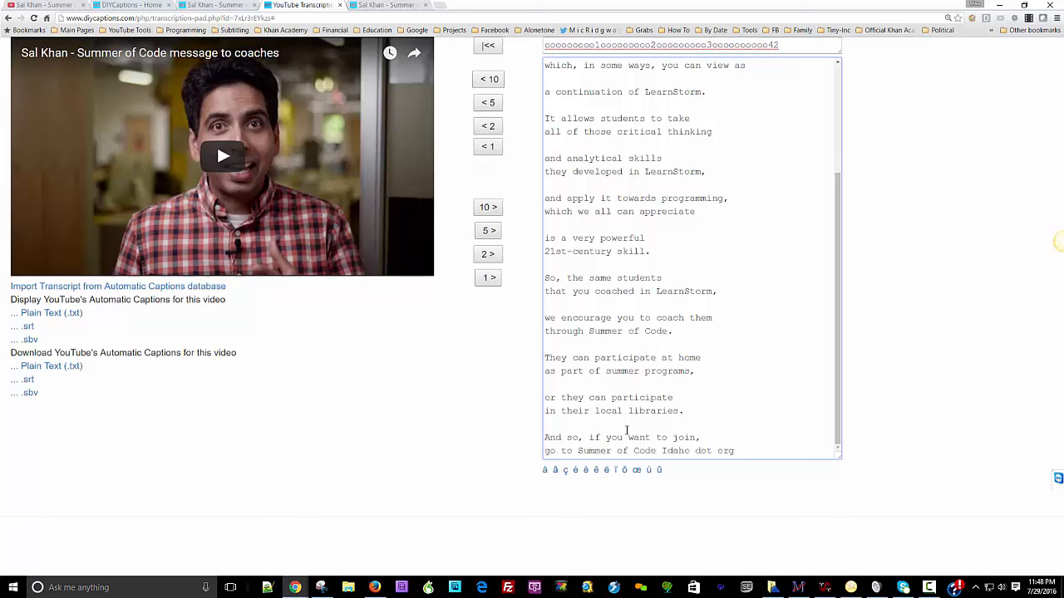
Step: Rewrite the spoken web address in the last line as "SummerofCodeIdaho.org."
{"action": "left_click", "coordinate": [624, 449]}
{"action": "key", "text": "Left"}
{"action": "key", "text": "BackSpace"}
{"action": "key", "text": "Right"}
{"action": "key", "text": "Right"}
{"action": "key", "text": "Delete"}
{"action": "key", "text": "BackSpace"}
{"action": "key", "text": "ctrl+Right"}
{"action": "key", "text": "BackSpace"}
{"action": "key", "text": "Delete"}
{"action": "key", "text": "Delete"}
{"action": "key", "text": "Delete"}
{"action": "type", "text": "."}
{"action": "key", "text": "Delete"}
{"action": "key", "text": "End"}
Step: Select and copy the entire transcript from "Hello LearnStorm coaches." through the web address
{"action": "scroll", "coordinate": [707, 421], "scroll_direction": "up", "scroll_amount": 3}
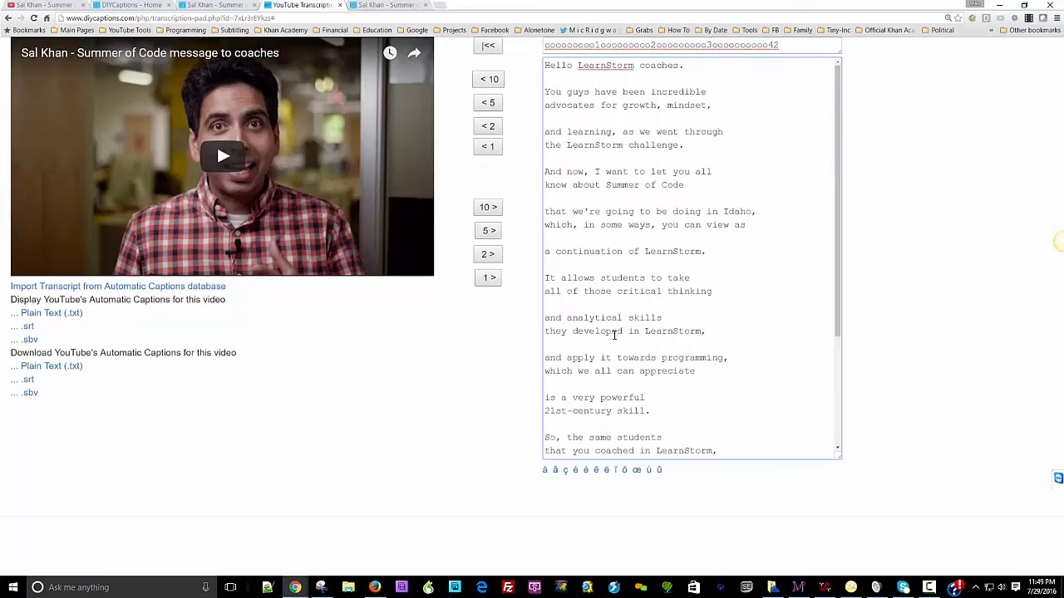
{"action": "scroll", "coordinate": [773, 116], "scroll_direction": "down", "scroll_amount": 3}
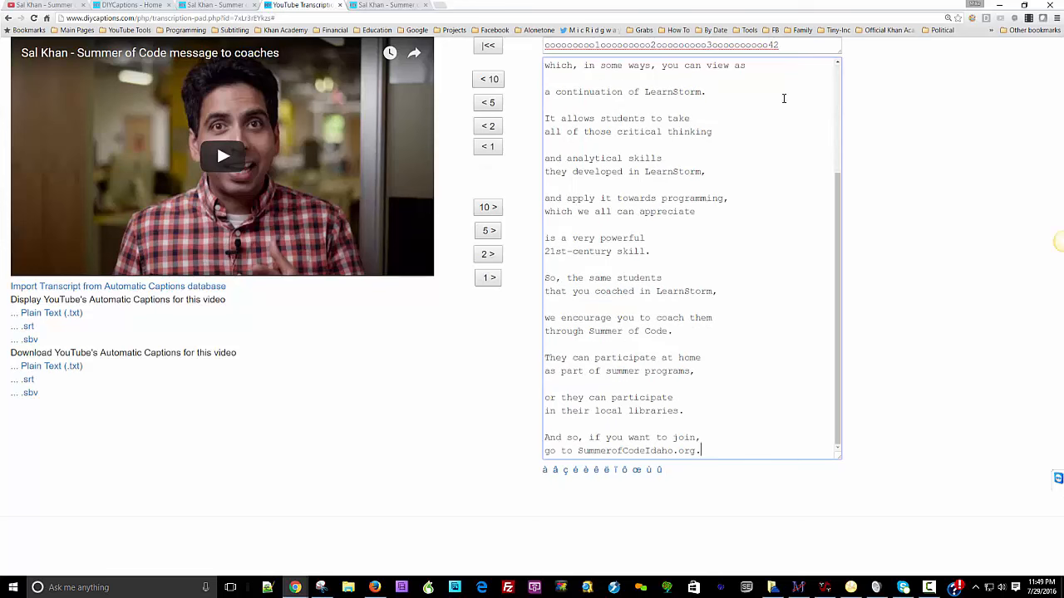
{"action": "scroll", "coordinate": [761, 319], "scroll_direction": "up", "scroll_amount": 3}
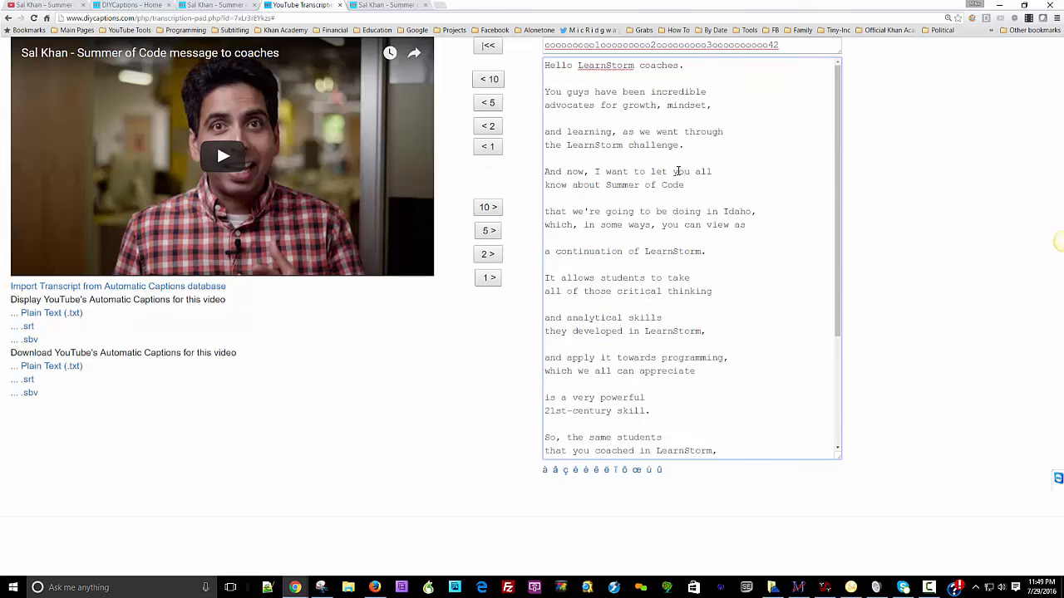
{"action": "left_click_drag", "start_coordinate": [546, 65], "coordinate": [753, 491]}
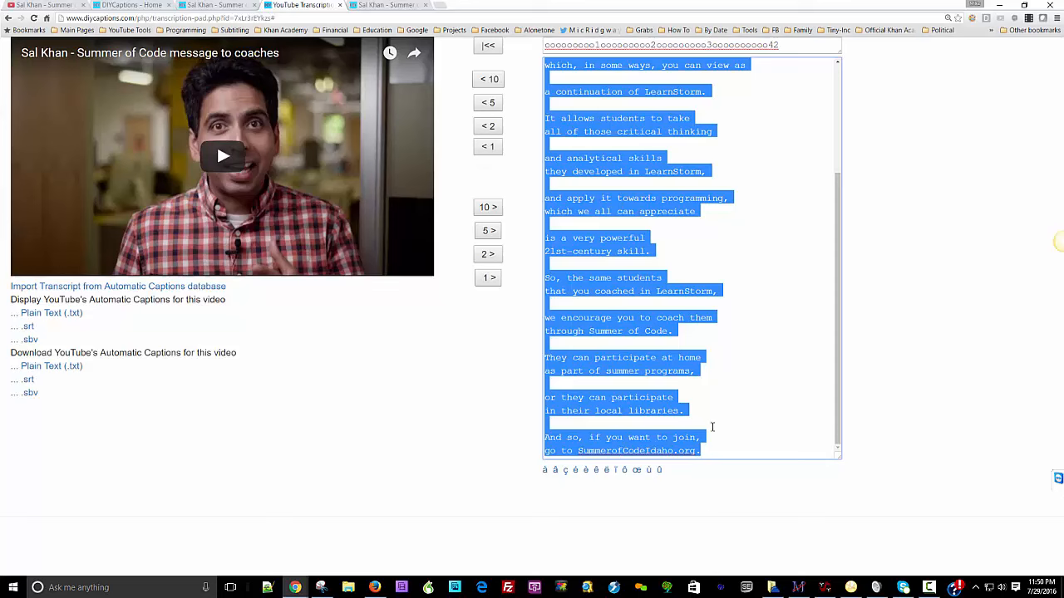
{"action": "scroll", "coordinate": [712, 444], "scroll_direction": "up", "scroll_amount": 3}
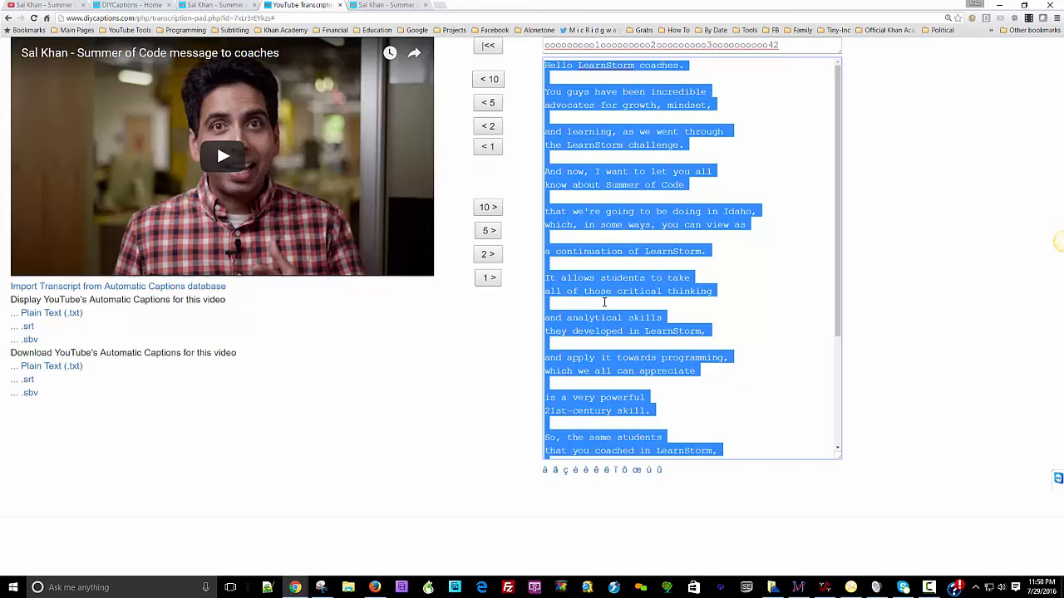
{"action": "scroll", "coordinate": [684, 267], "scroll_direction": "down", "scroll_amount": 2}
{"action": "scroll", "coordinate": [687, 268], "scroll_direction": "up", "scroll_amount": 2}
{"action": "left_click_drag", "start_coordinate": [836, 88], "coordinate": [807, 65]}
Step: Switch to Notepad++ and paste the copied transcript into a new document
{"action": "left_click", "coordinate": [267, 588]}
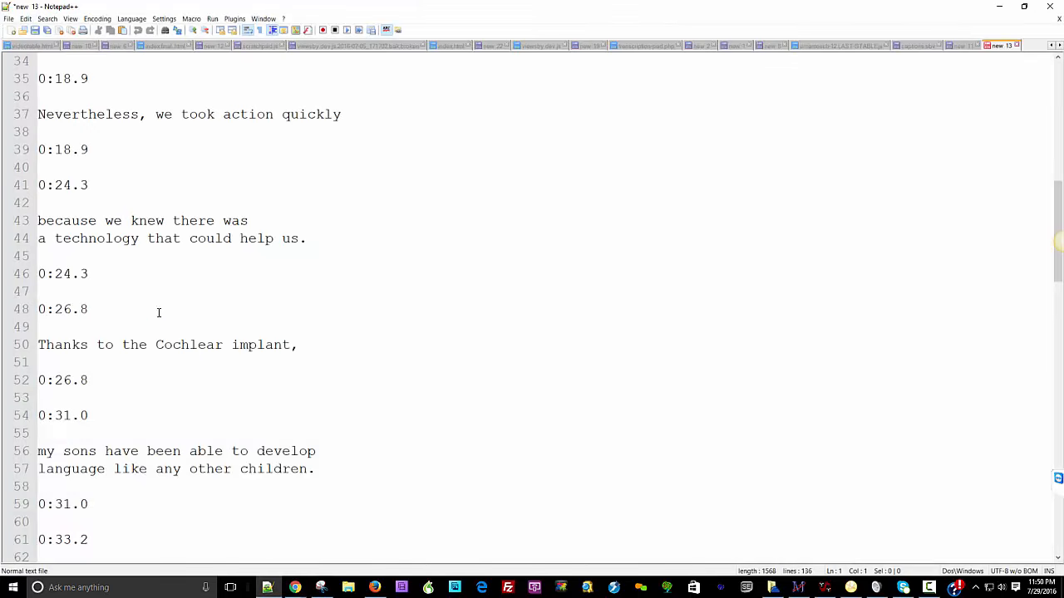
{"action": "key", "text": "ctrl+n"}
{"action": "key", "text": "ctrl+v"}
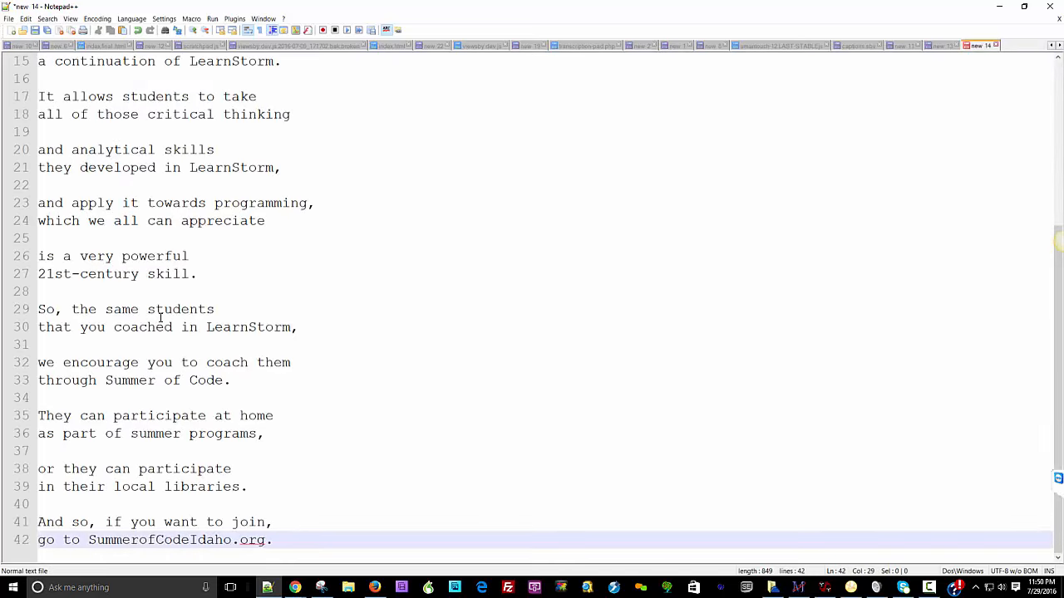
Step: Save the pasted transcript to the Desktop as "sum-code.srt"
{"action": "left_click", "coordinate": [9, 18]}
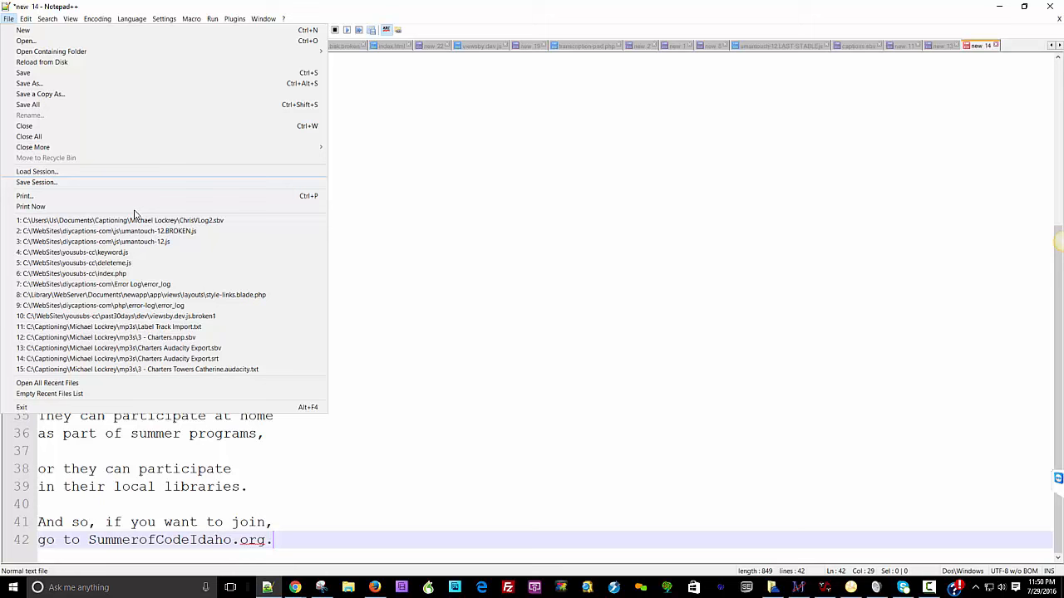
{"action": "left_click", "coordinate": [39, 74]}
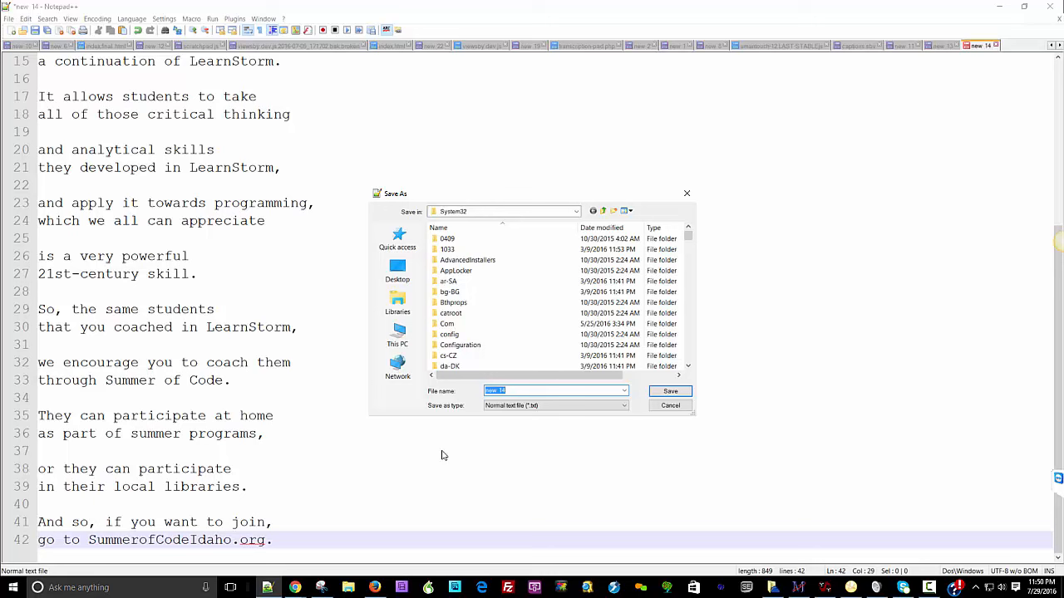
{"action": "left_click", "coordinate": [398, 267]}
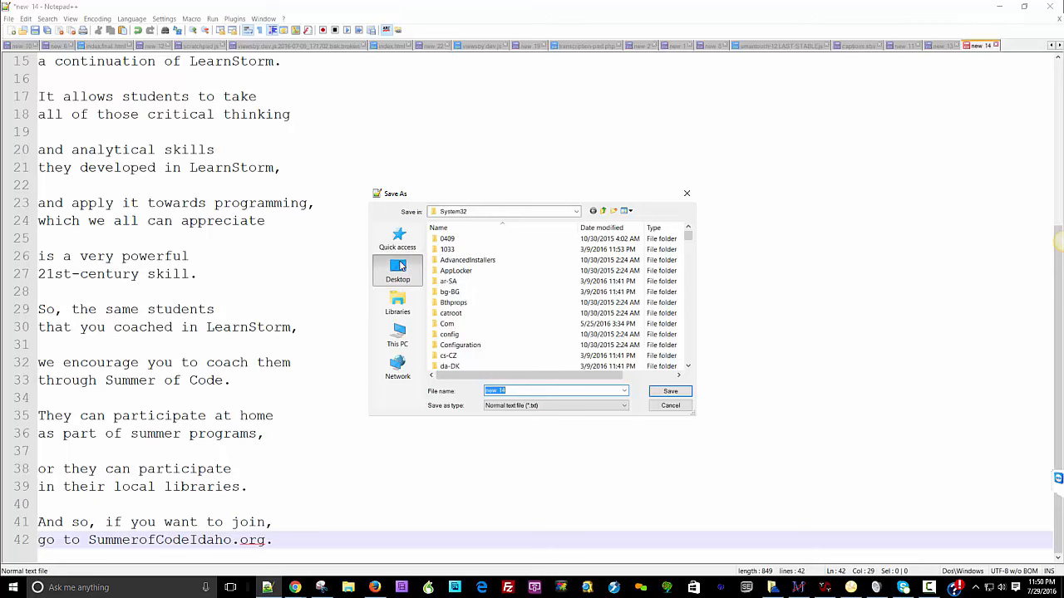
{"action": "type", "text": "s"}
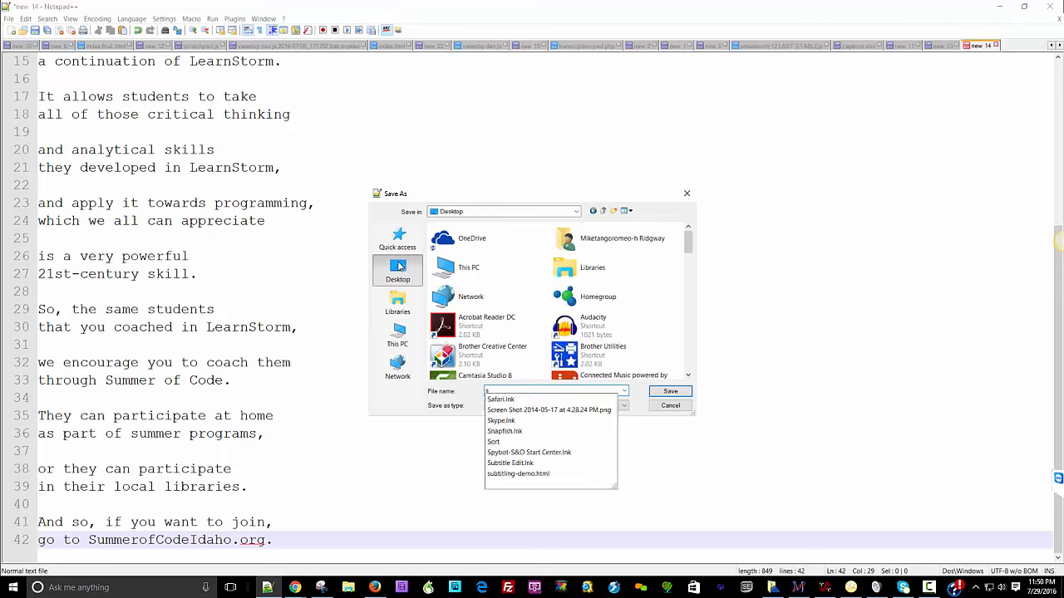
{"action": "type", "text": "um-code.srt"}
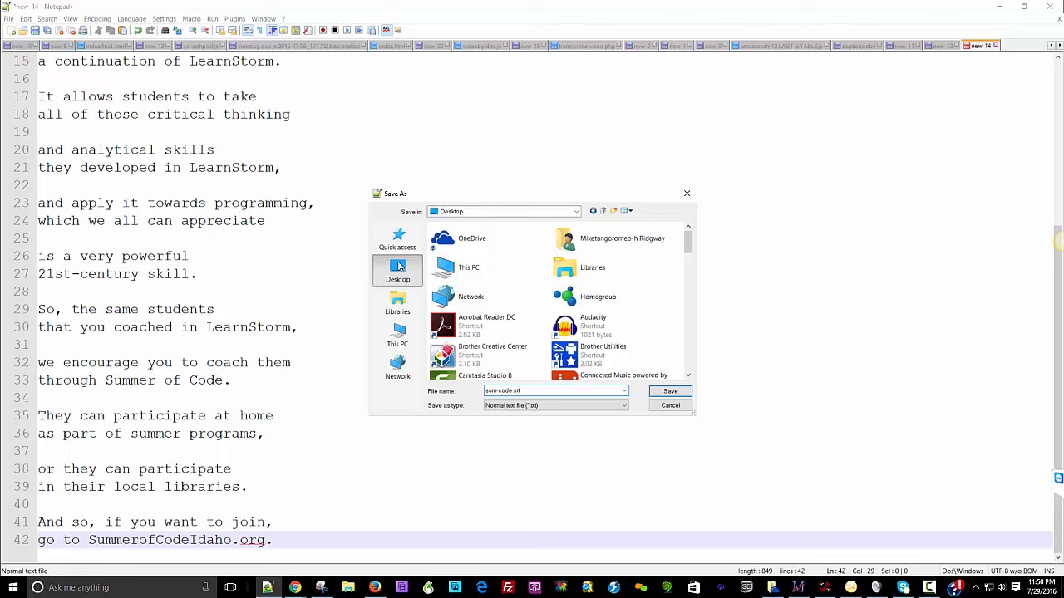
{"action": "key", "text": "Return"}
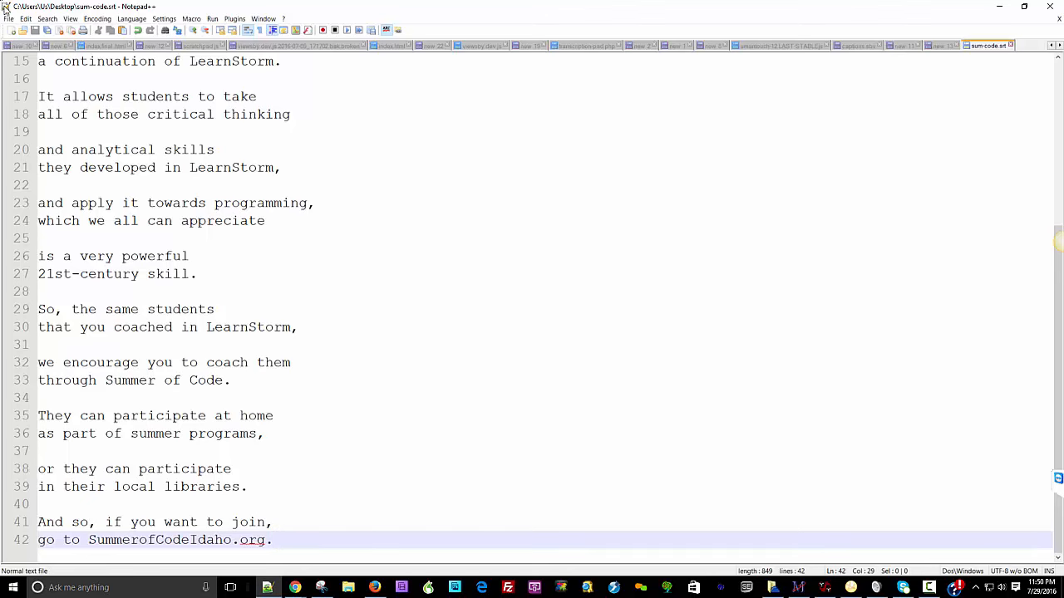
{"action": "key", "text": "alt"}
{"action": "key", "text": "f"}
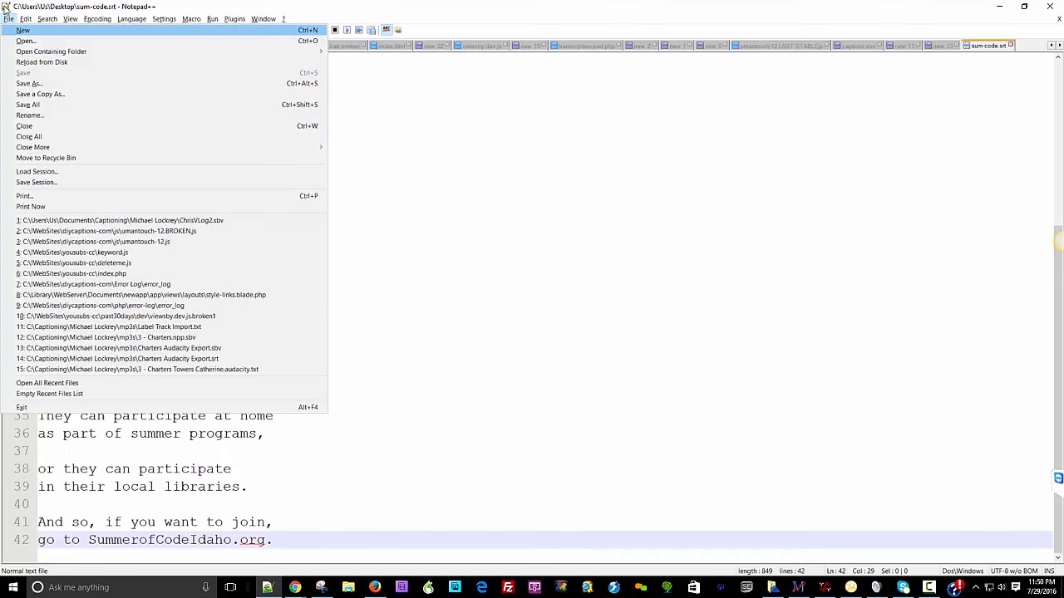
{"action": "key", "text": "a"}
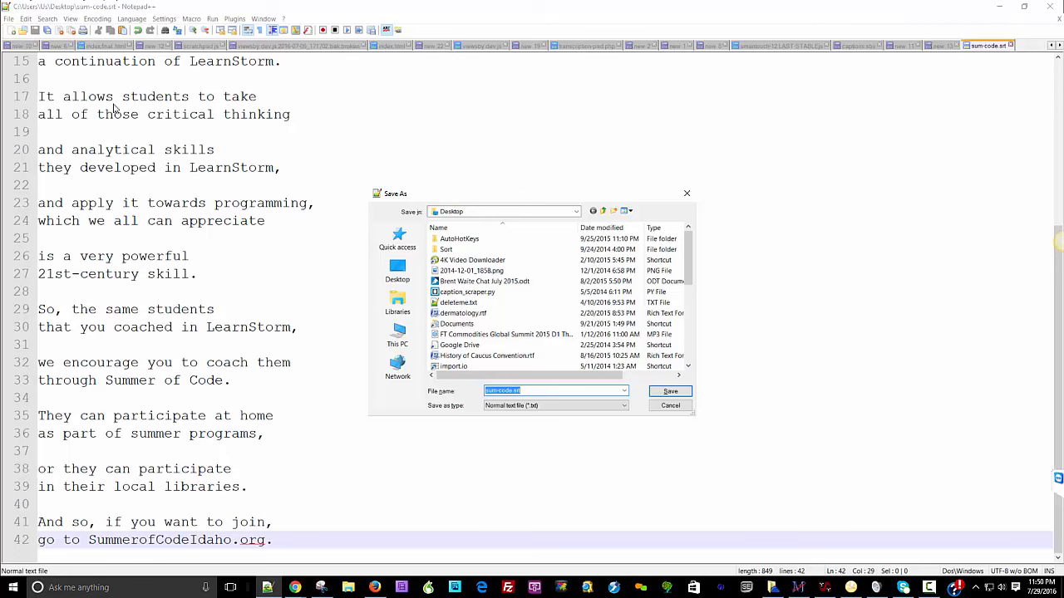
{"action": "key", "text": "Escape"}
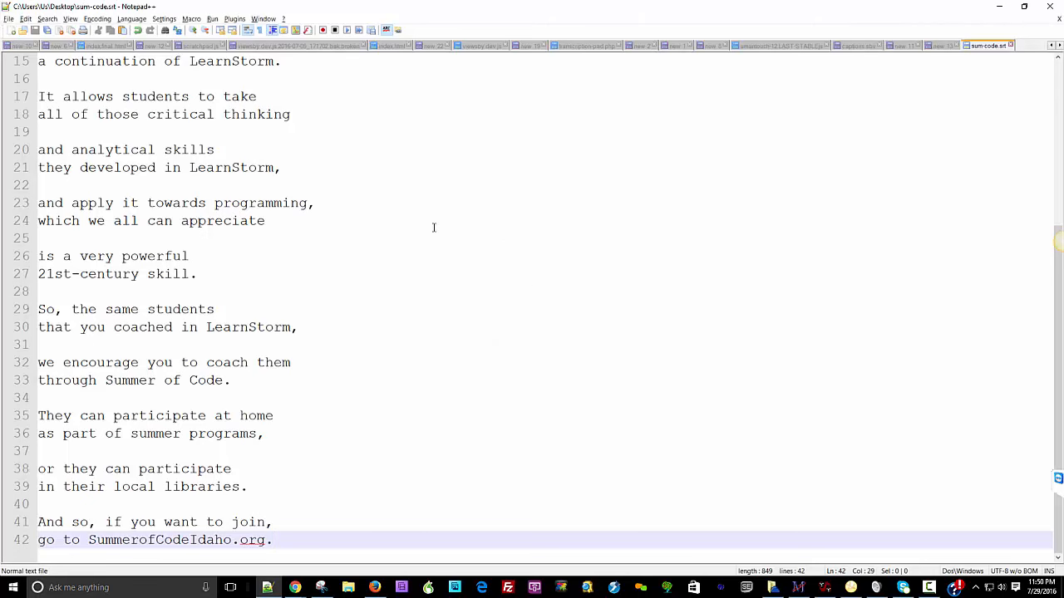
Step: Switch back to Chrome and open the Summer of Code video in Amara from its DIYCaptions caption editor page
{"action": "key", "text": "alt+Tab"}
{"action": "key", "text": "alt+Tab"}
{"action": "key", "text": "alt+Tab"}
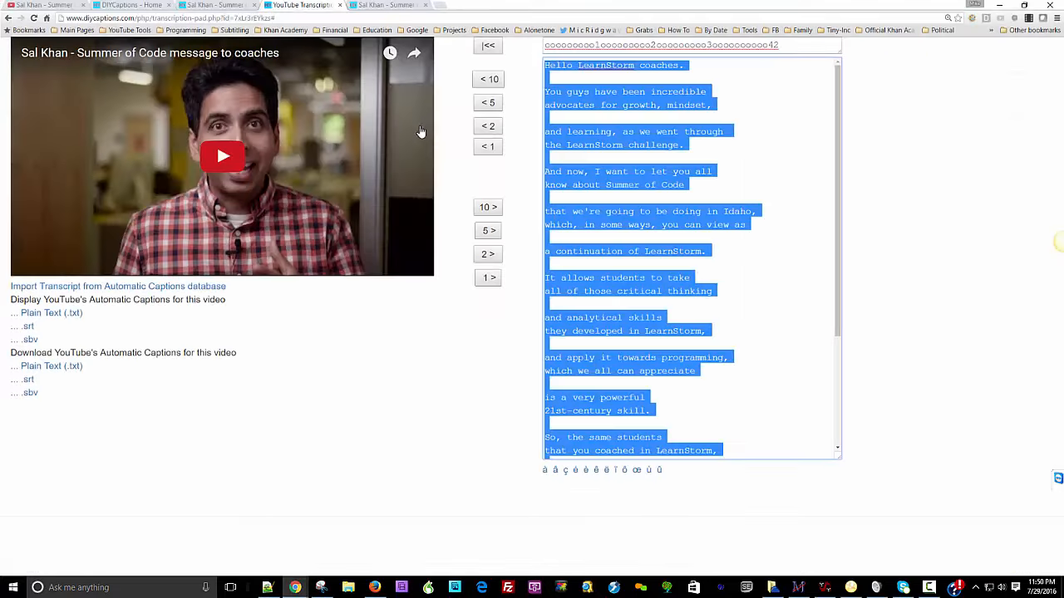
{"action": "left_click", "coordinate": [222, 7]}
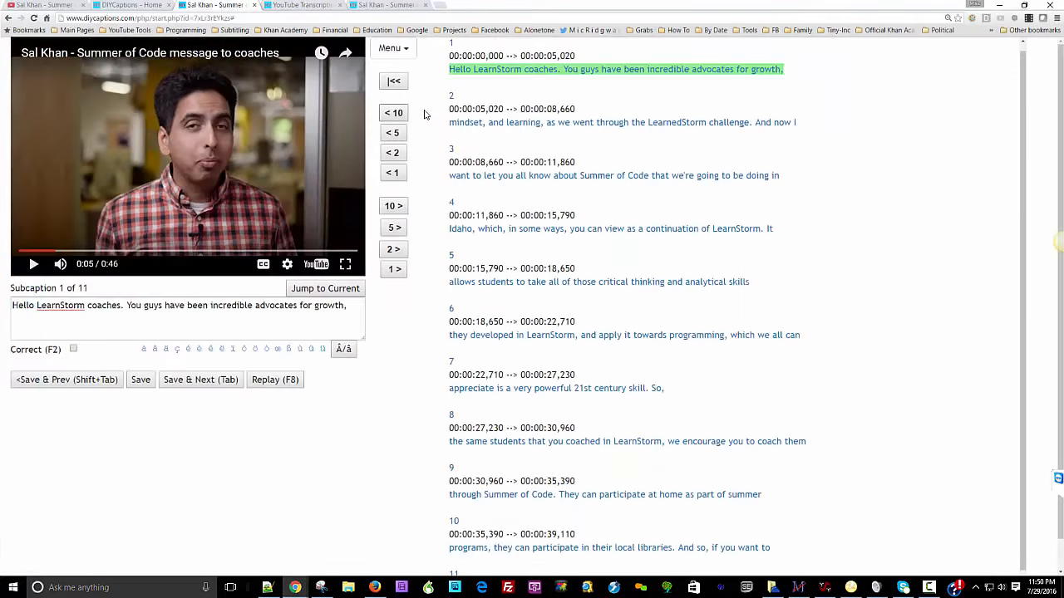
{"action": "left_click", "coordinate": [402, 49]}
{"action": "left_click", "coordinate": [527, 111]}
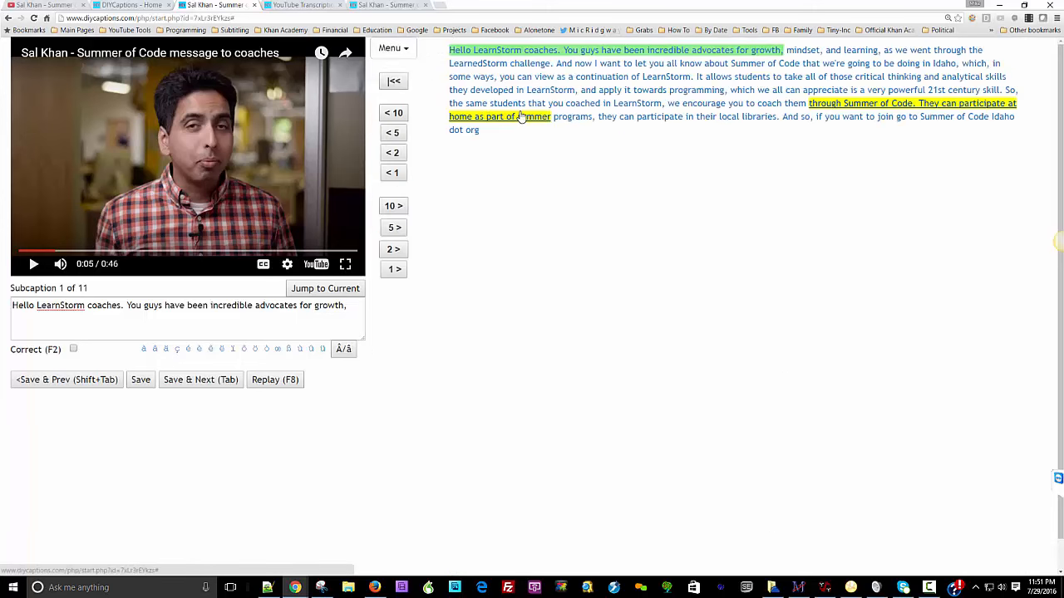
{"action": "left_click", "coordinate": [400, 48]}
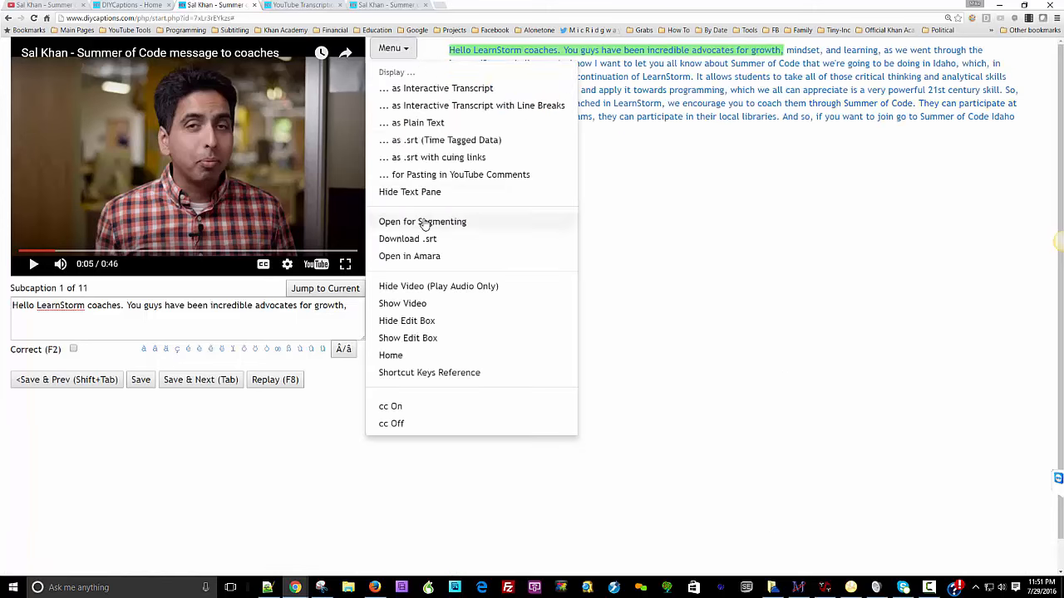
{"action": "left_click", "coordinate": [419, 257]}
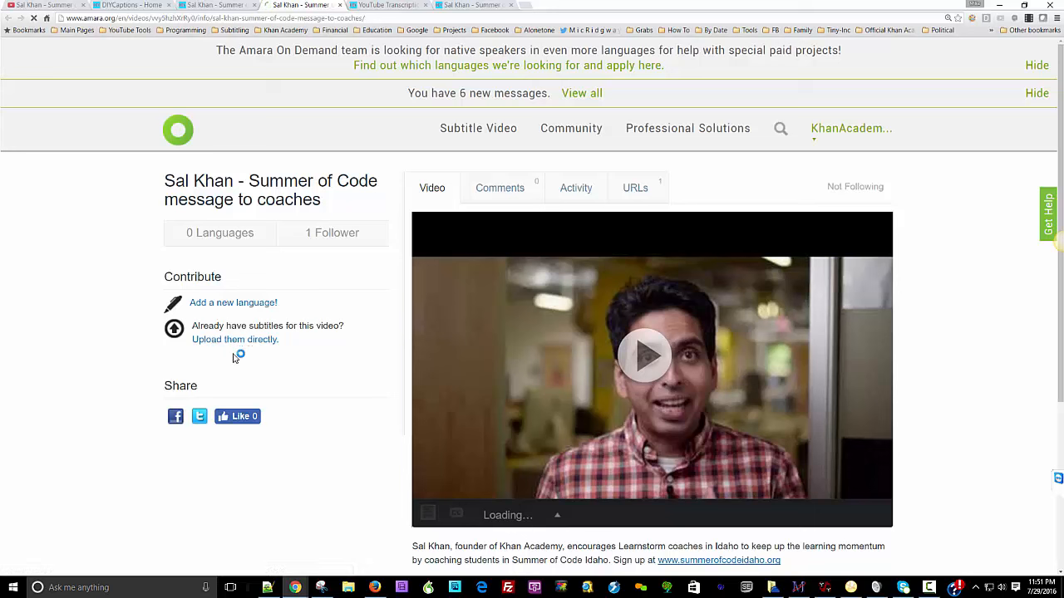
Step: Add a new subtitle language for the video, with English as both the spoken and subtitle language, and continue to the editor
{"action": "left_click", "coordinate": [225, 307]}
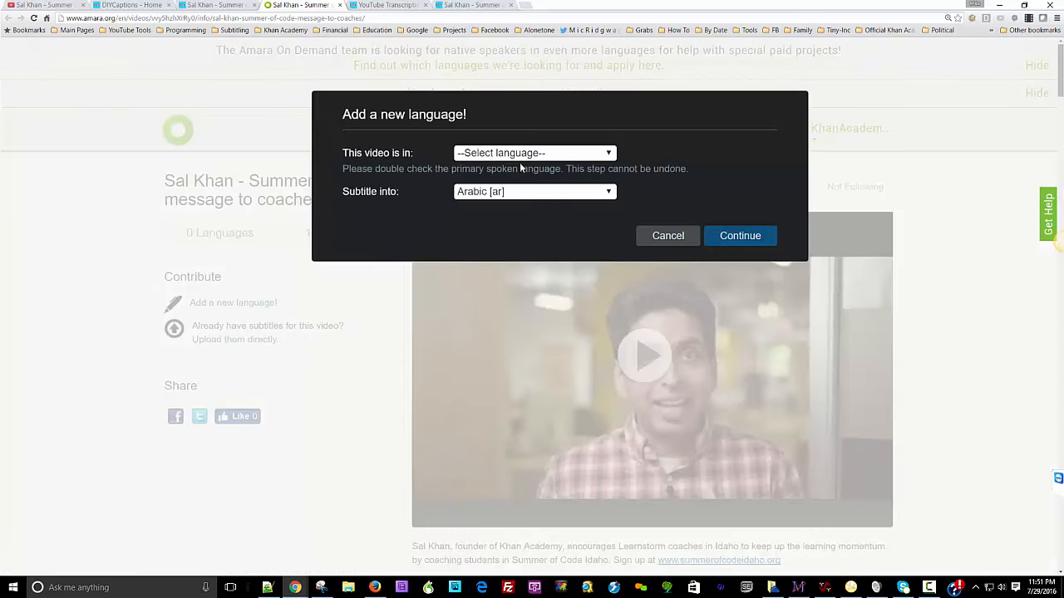
{"action": "left_click", "coordinate": [519, 154]}
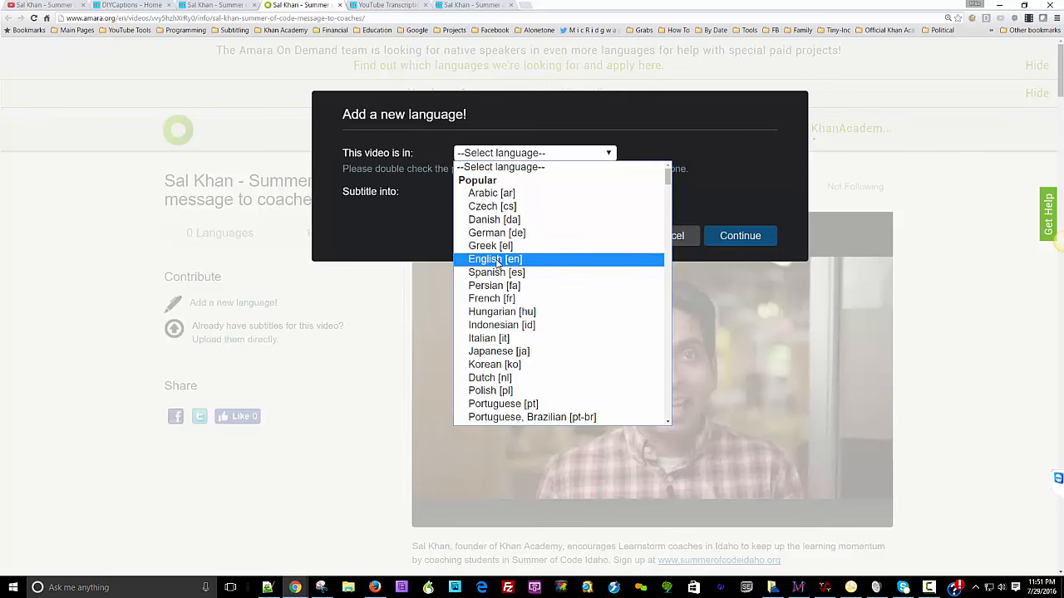
{"action": "left_click", "coordinate": [498, 257]}
{"action": "left_click", "coordinate": [502, 192]}
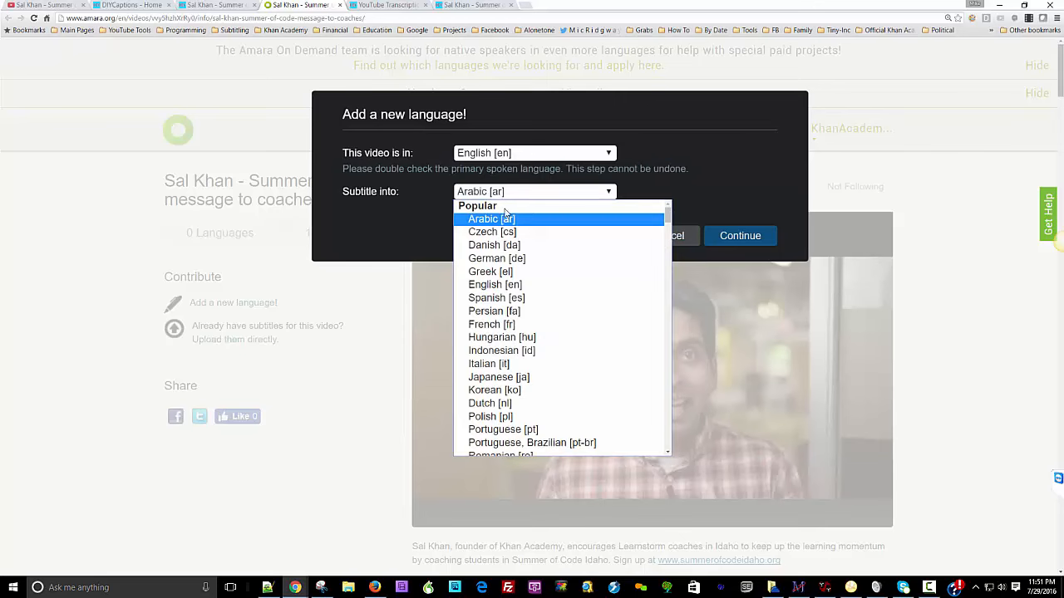
{"action": "left_click", "coordinate": [500, 282]}
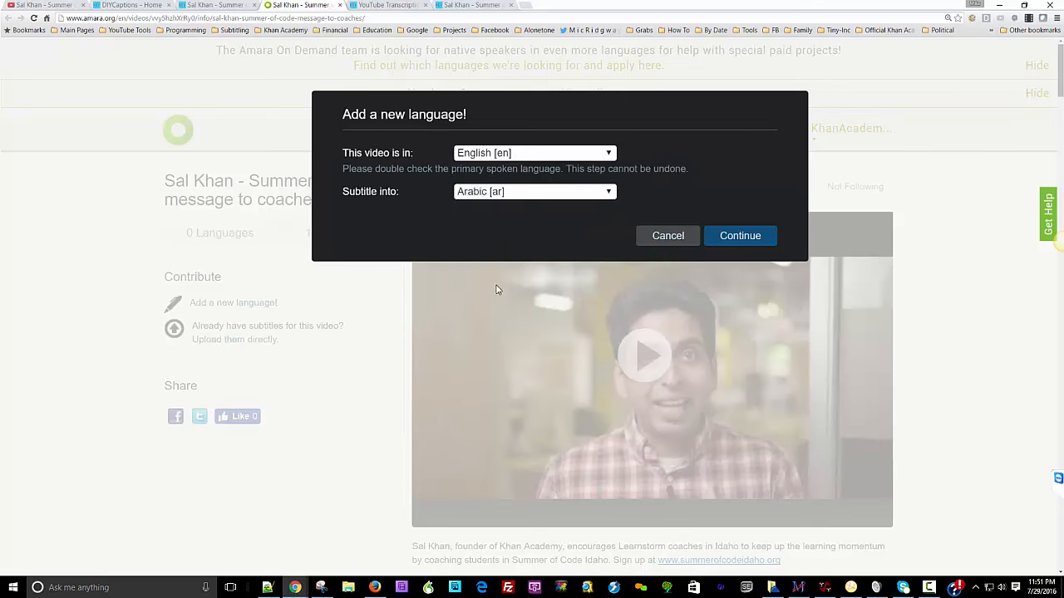
{"action": "left_click", "coordinate": [722, 243]}
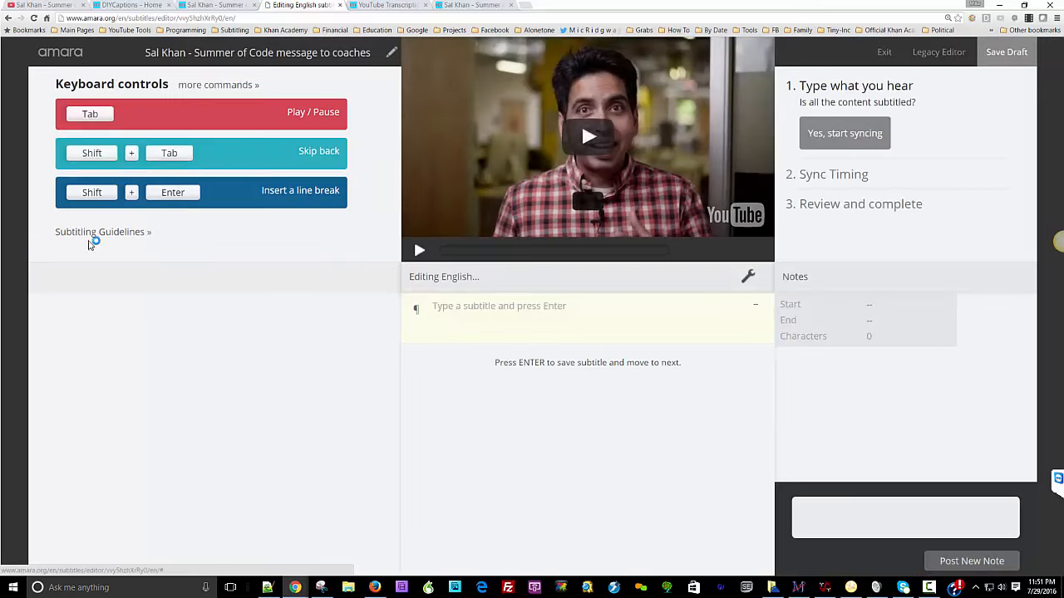
Step: Try to upload "sum-code.srt" from the Desktop as the video's English subtitles
{"action": "left_click", "coordinate": [747, 276]}
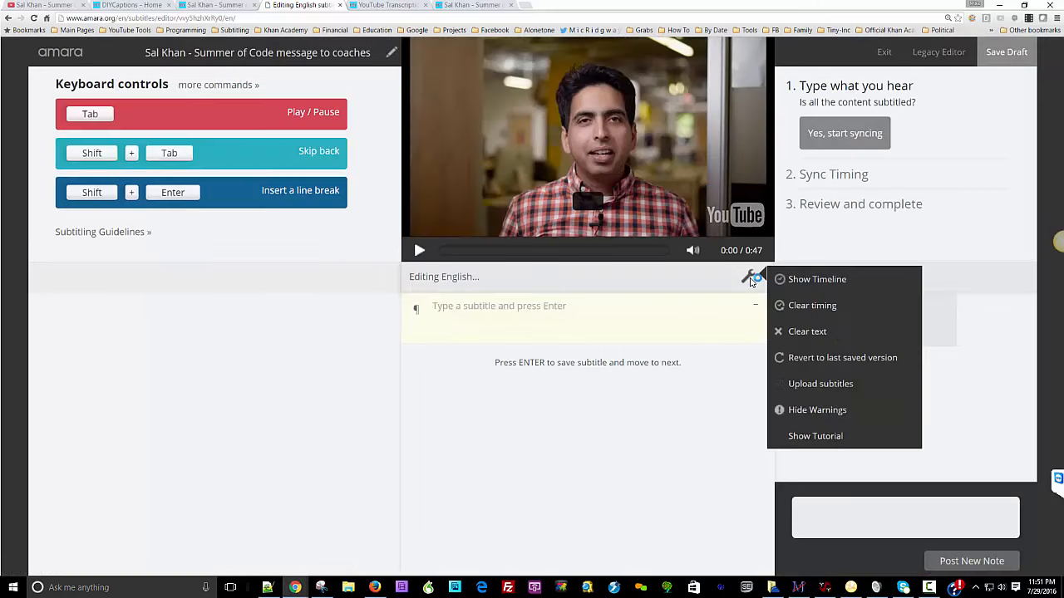
{"action": "left_click", "coordinate": [810, 384]}
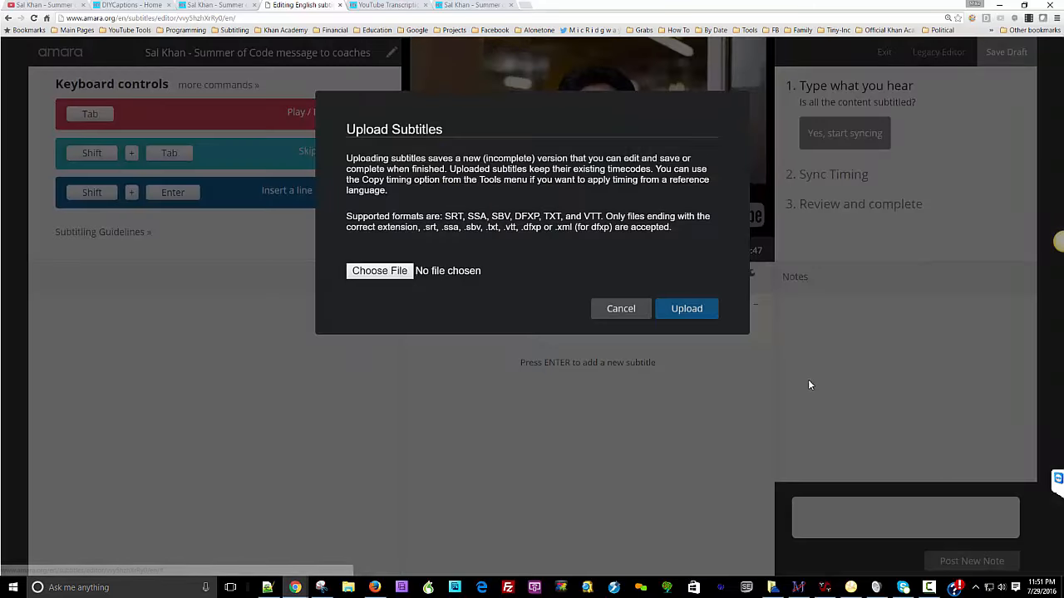
{"action": "left_click", "coordinate": [381, 271]}
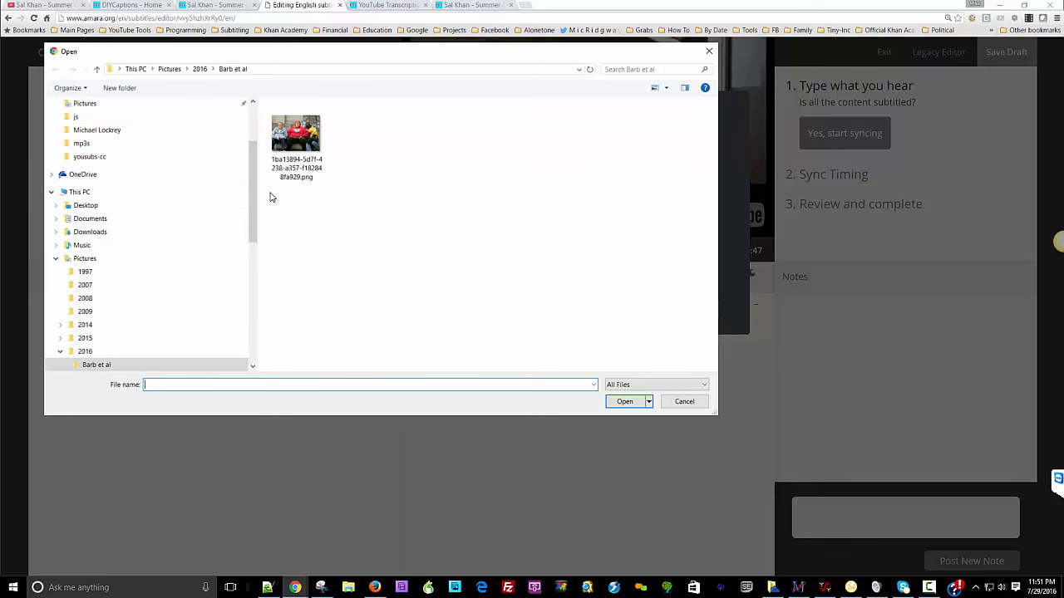
{"action": "scroll", "coordinate": [166, 207], "scroll_direction": "up", "scroll_amount": 3}
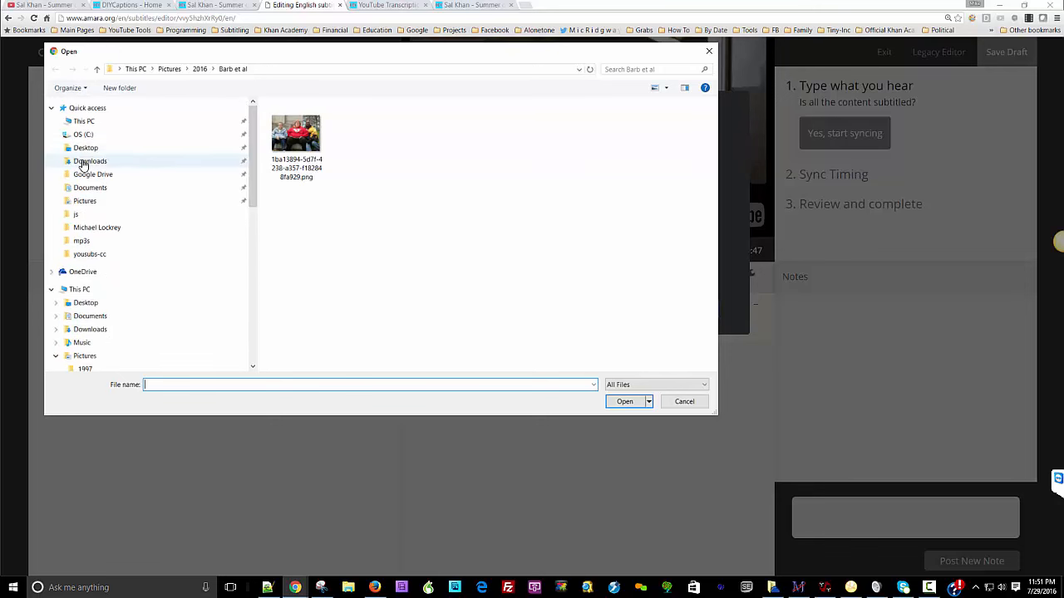
{"action": "left_click", "coordinate": [86, 149]}
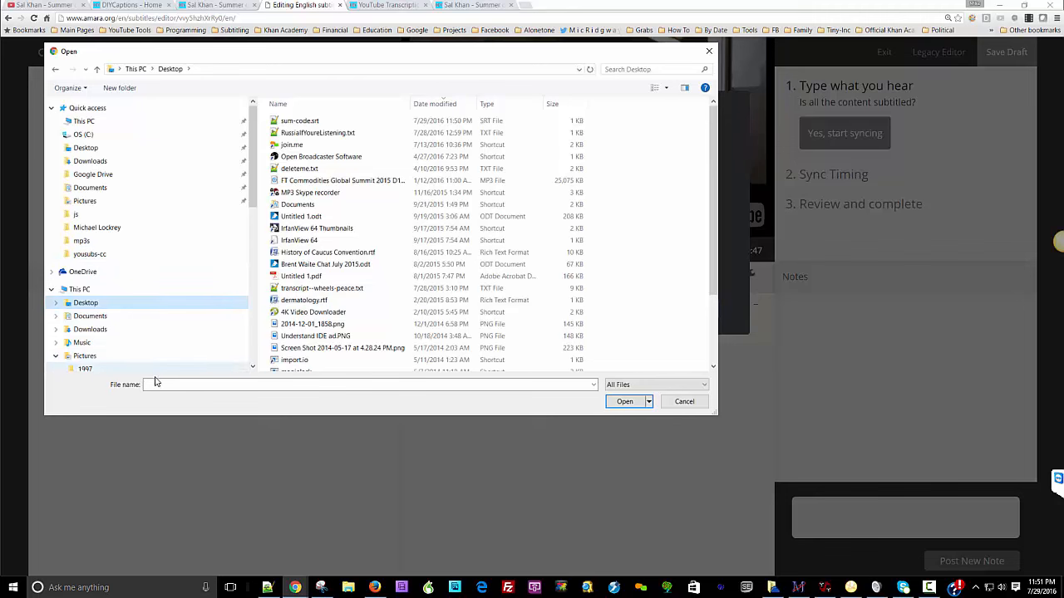
{"action": "type", "text": "s"}
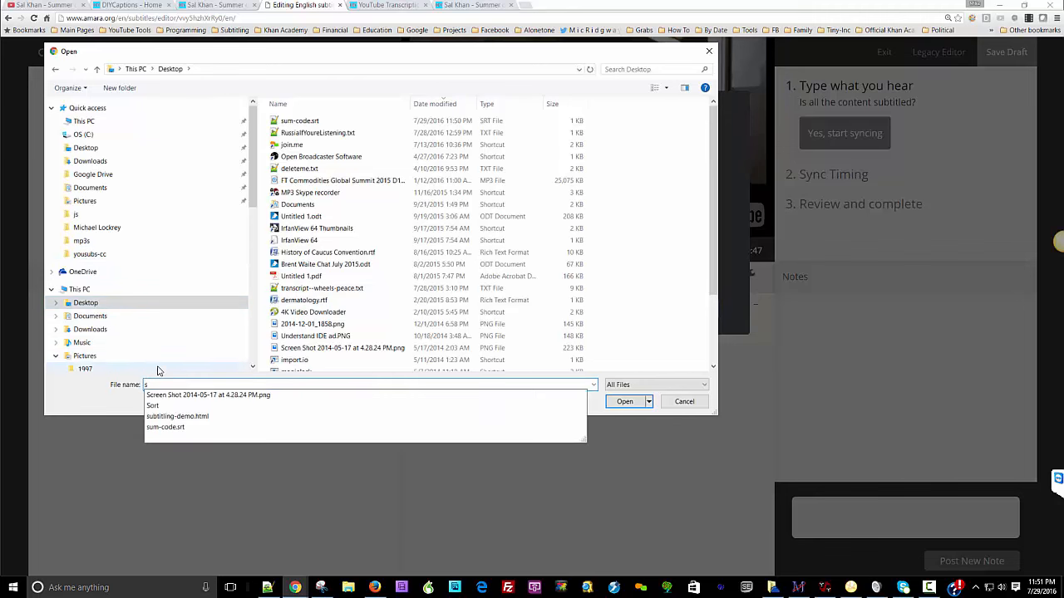
{"action": "left_click", "coordinate": [177, 427]}
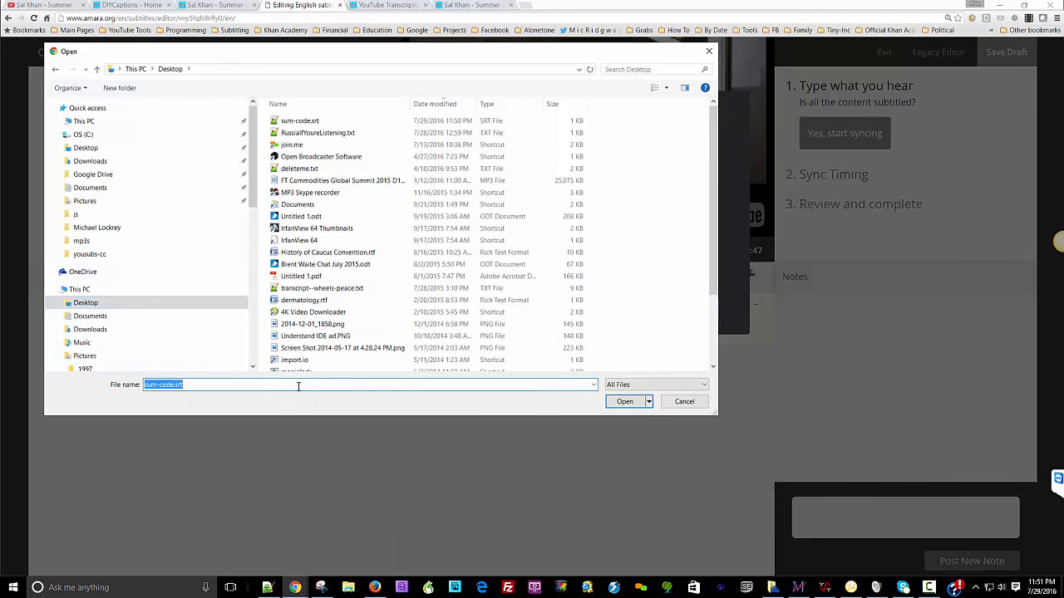
{"action": "left_click", "coordinate": [624, 402]}
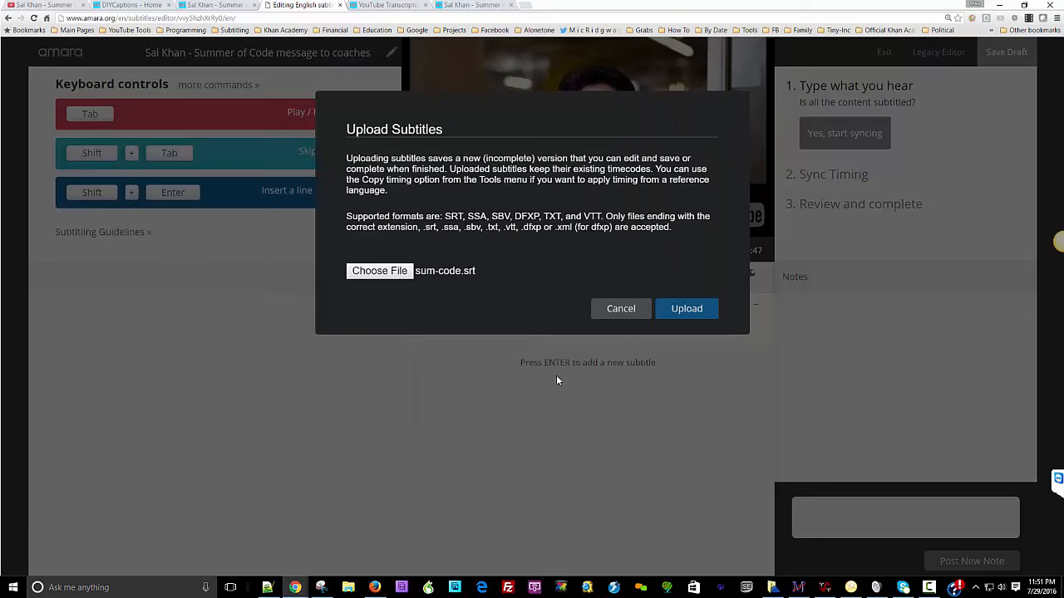
{"action": "left_click", "coordinate": [683, 309]}
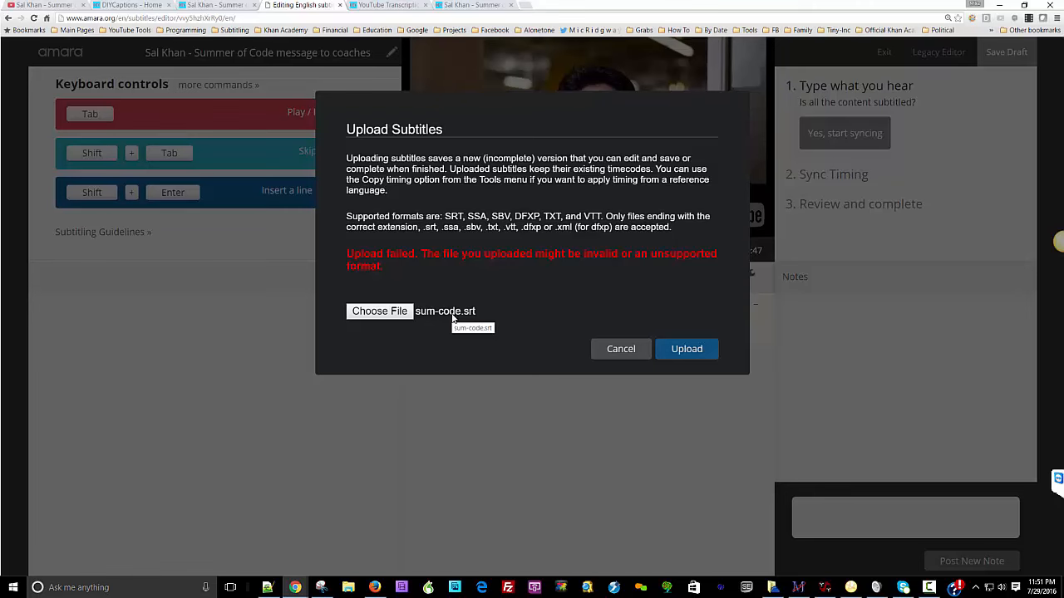
Step: Reopen the file selection for the subtitle upload and rename "sum-code.srt" on the Desktop to "sum-code.txt"
{"action": "left_click", "coordinate": [392, 313]}
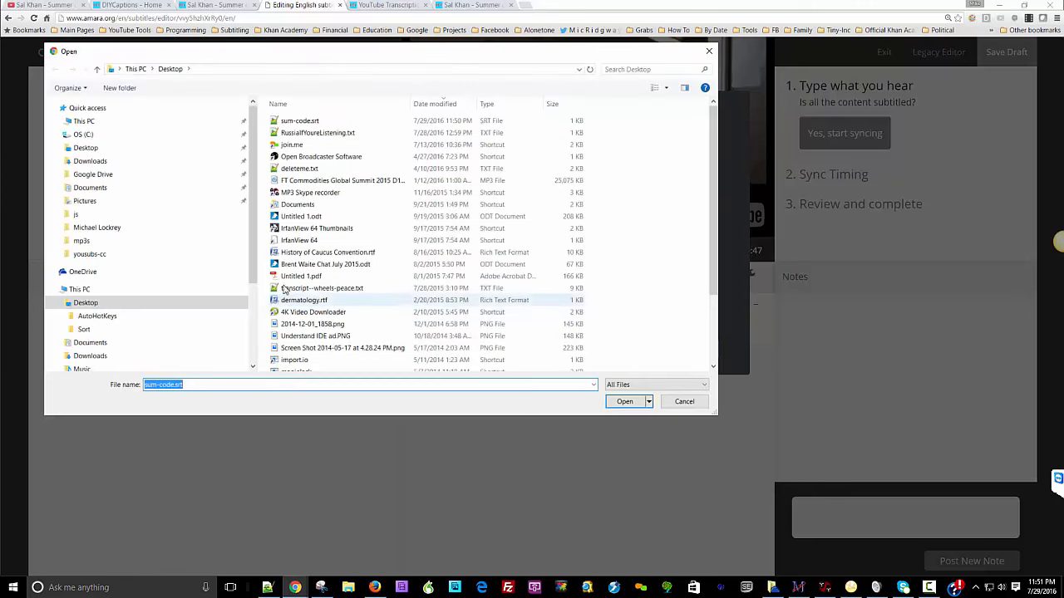
{"action": "scroll", "coordinate": [325, 360], "scroll_direction": "down", "scroll_amount": 3}
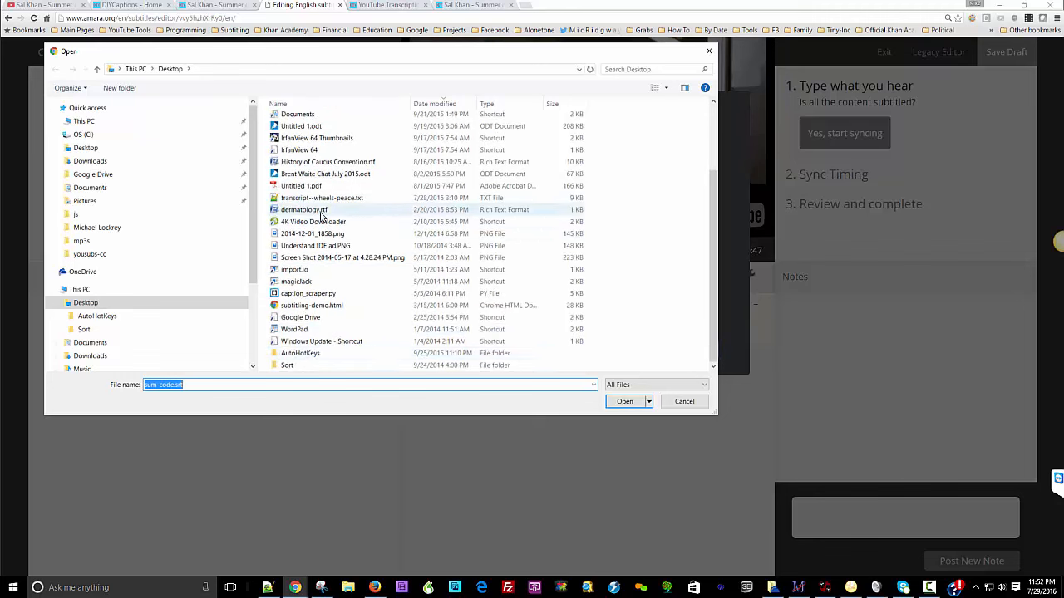
{"action": "left_click", "coordinate": [286, 384]}
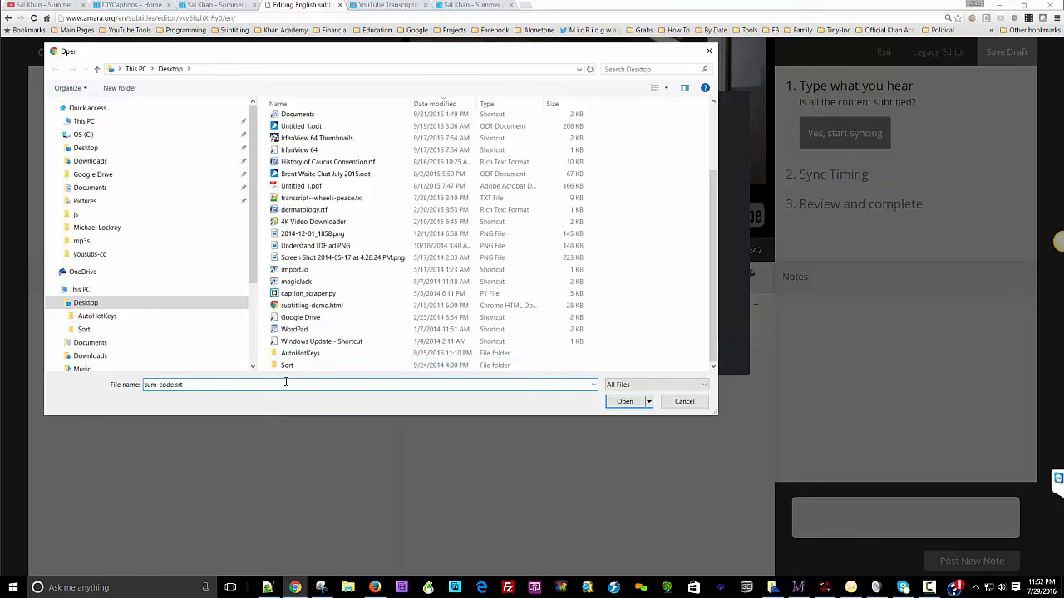
{"action": "scroll", "coordinate": [328, 324], "scroll_direction": "up", "scroll_amount": 3}
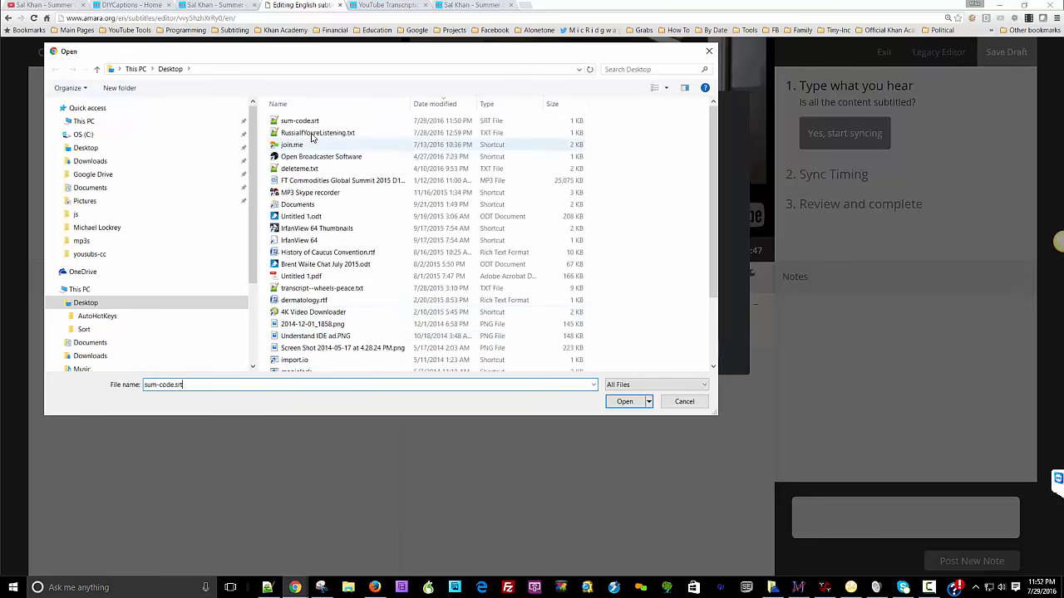
{"action": "left_click", "coordinate": [304, 122]}
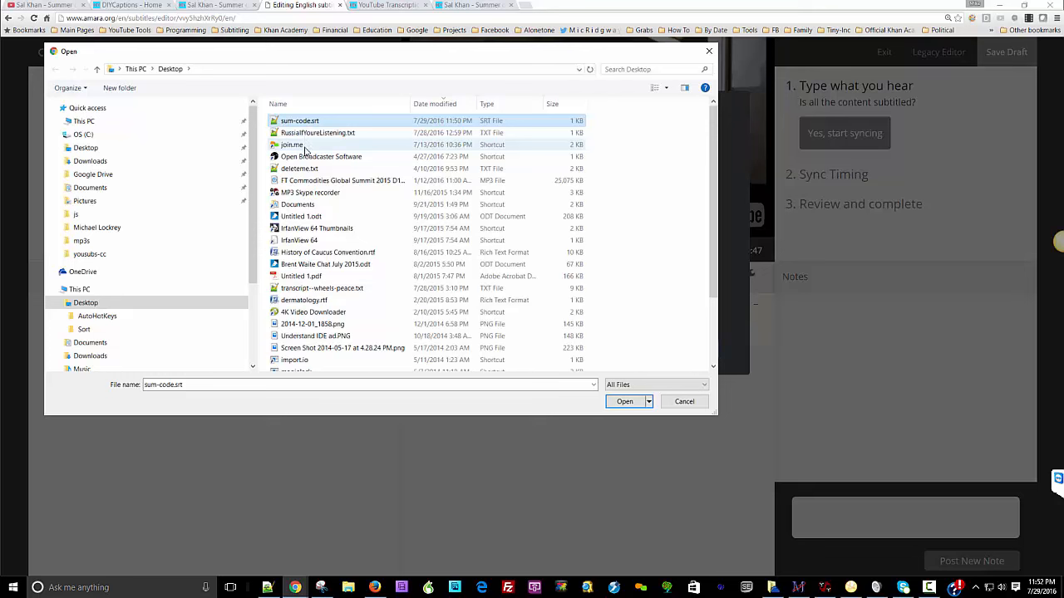
{"action": "key", "text": "F2"}
{"action": "key", "text": "End"}
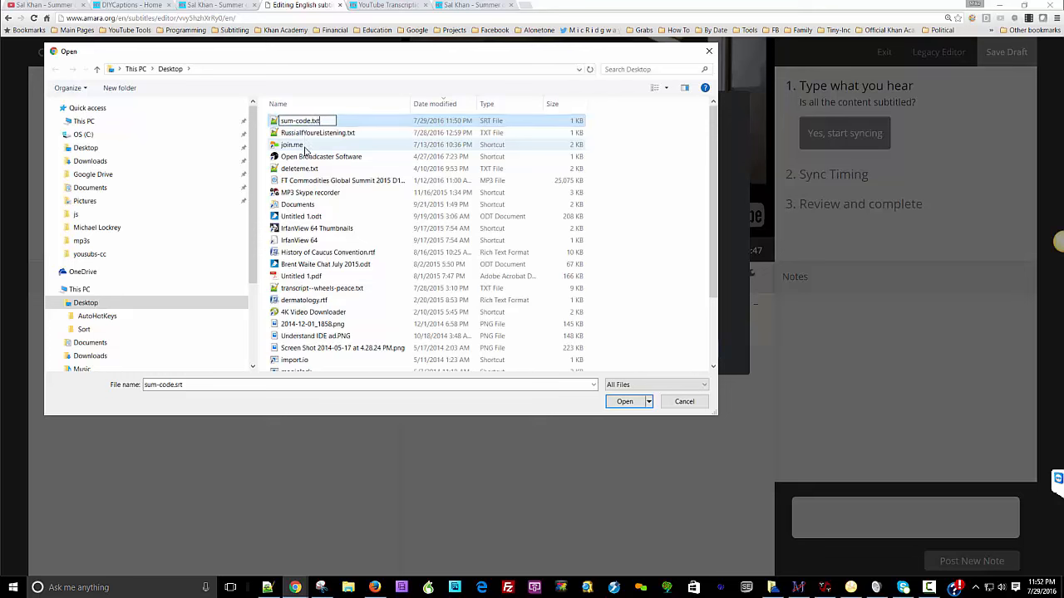
{"action": "type", "text": "txt"}
{"action": "key", "text": "Return"}
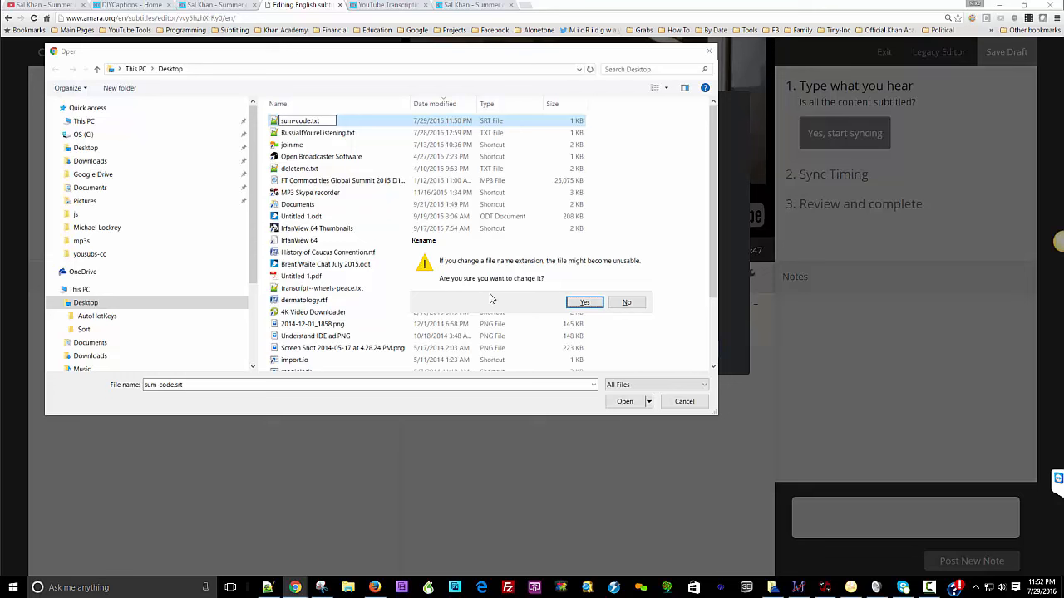
{"action": "left_click", "coordinate": [579, 303]}
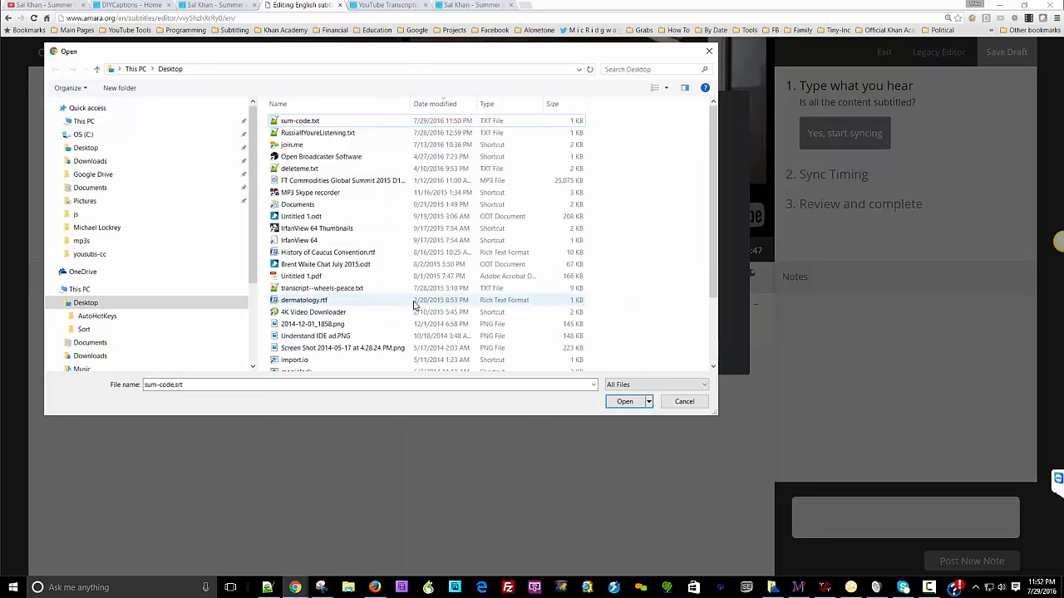
Step: Choose "sum-code.txt" from the Desktop and upload it as the video's English subtitles
{"action": "left_click", "coordinate": [625, 401]}
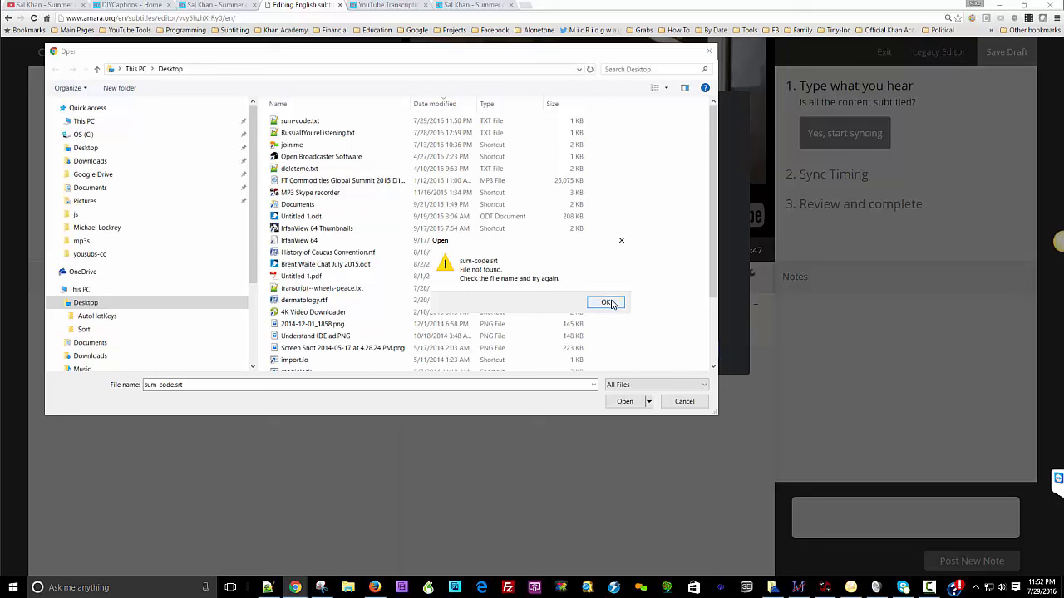
{"action": "left_click", "coordinate": [311, 123]}
{"action": "left_click", "coordinate": [605, 303]}
{"action": "left_click", "coordinate": [303, 121]}
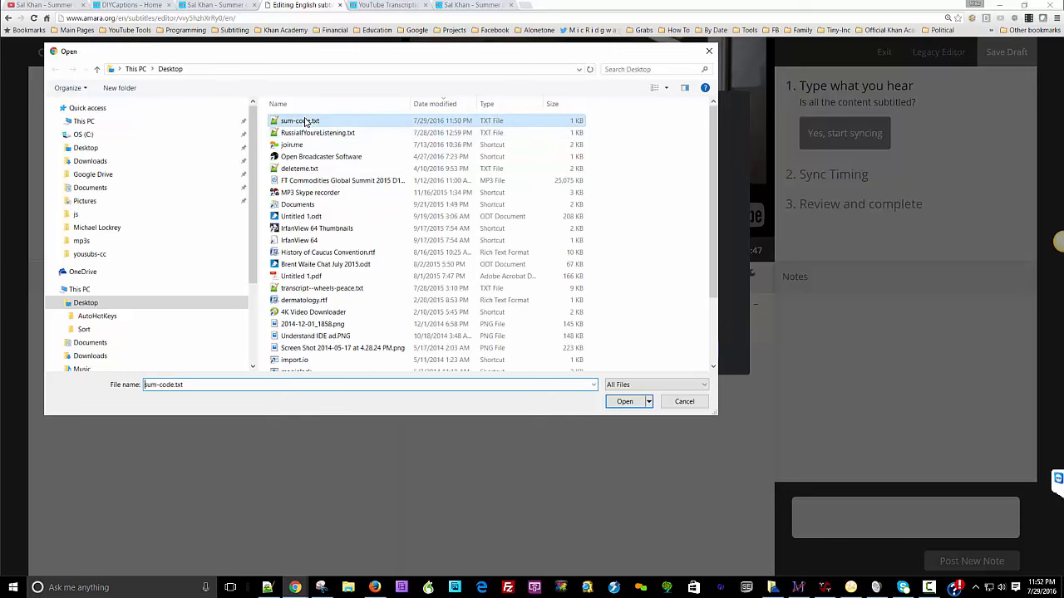
{"action": "left_click", "coordinate": [623, 403]}
{"action": "left_click", "coordinate": [688, 349]}
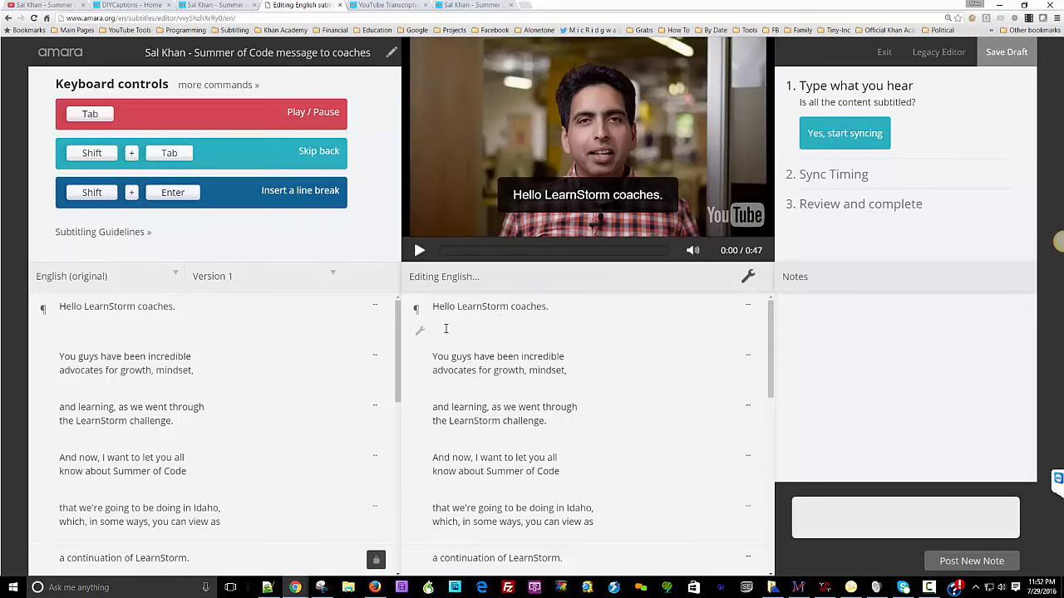
Step: Switch to Amara's legacy editor, discarding unsaved changes, and continue past the typing stage to the syncing stage
{"action": "left_click", "coordinate": [445, 330]}
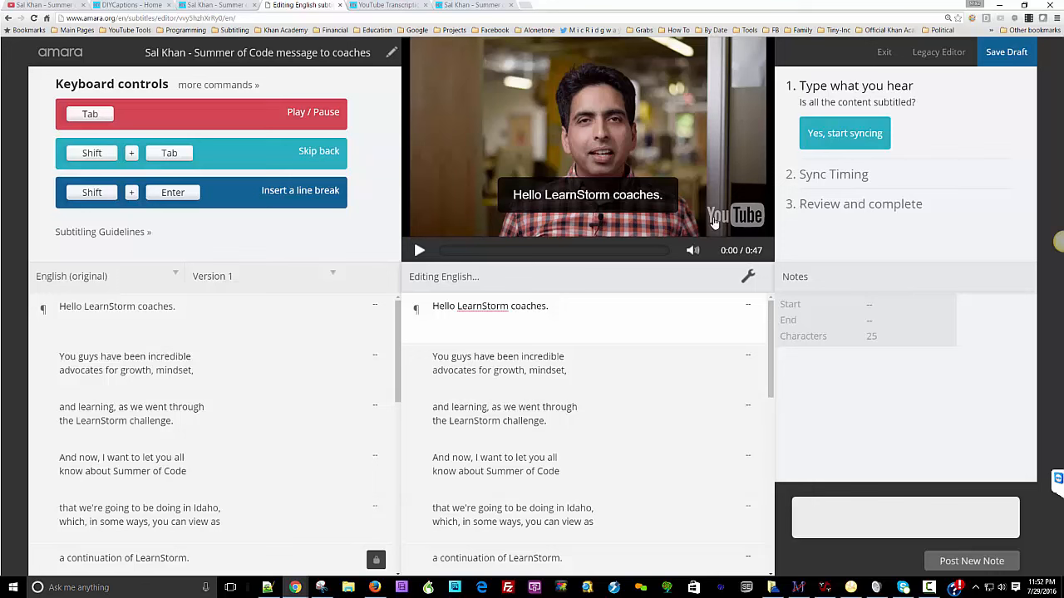
{"action": "left_click", "coordinate": [926, 53]}
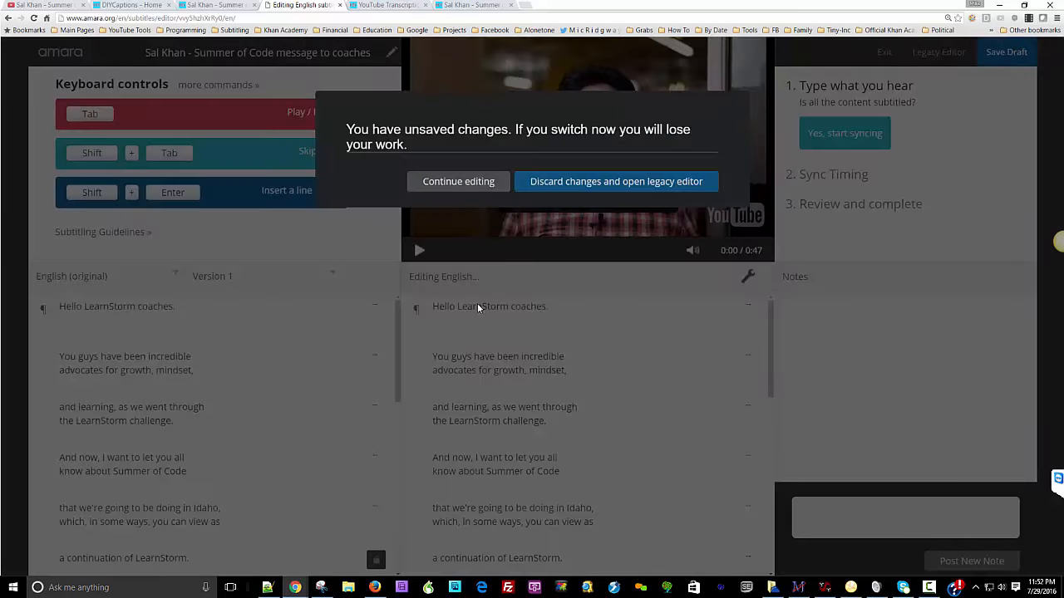
{"action": "left_click", "coordinate": [572, 186]}
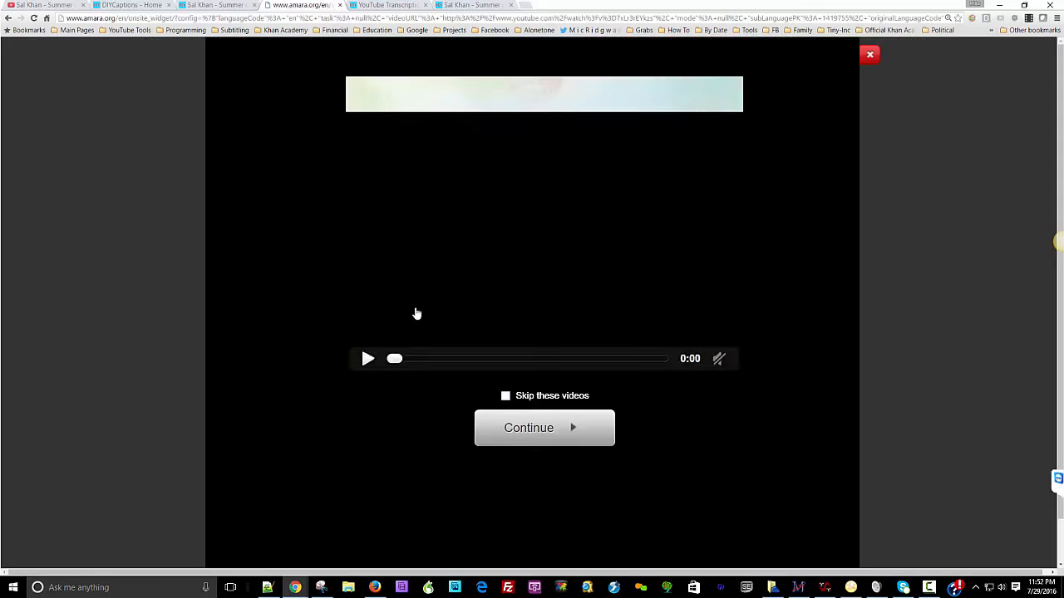
{"action": "left_click", "coordinate": [541, 428]}
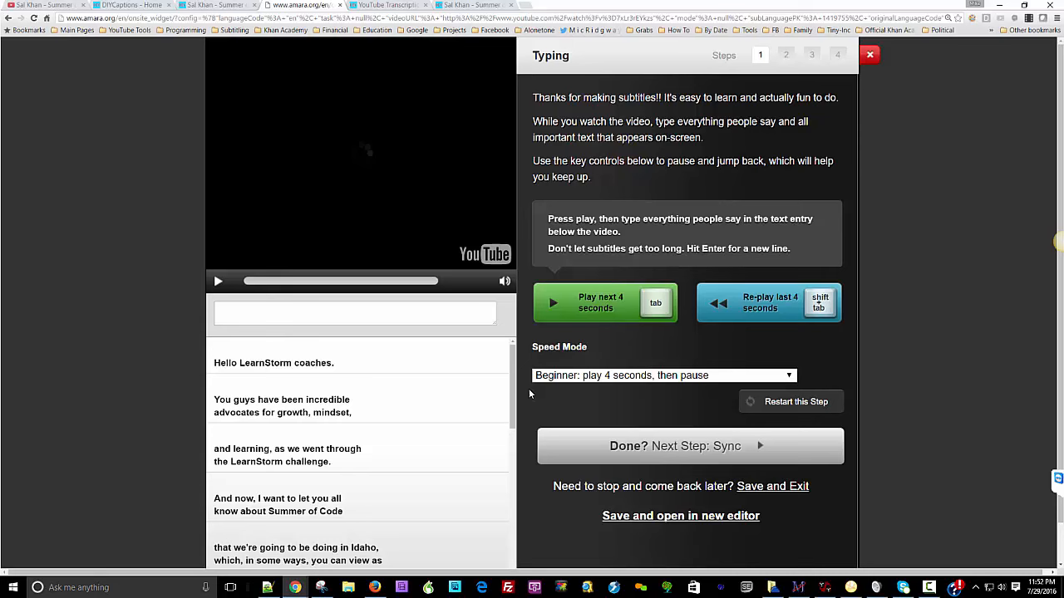
{"action": "left_click", "coordinate": [636, 444]}
{"action": "left_click", "coordinate": [499, 431]}
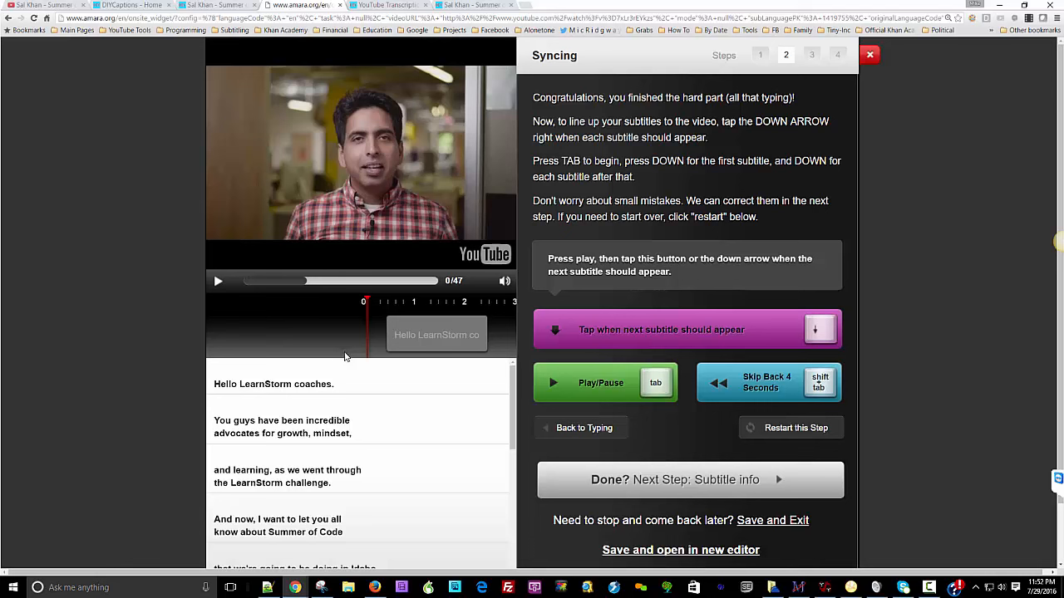
Step: Move the start of the first subtitle, "Hello LearnStorm coaches.", to about 0.058 s on the timeline
{"action": "key", "text": "Tab"}
{"action": "key", "text": "Tab"}
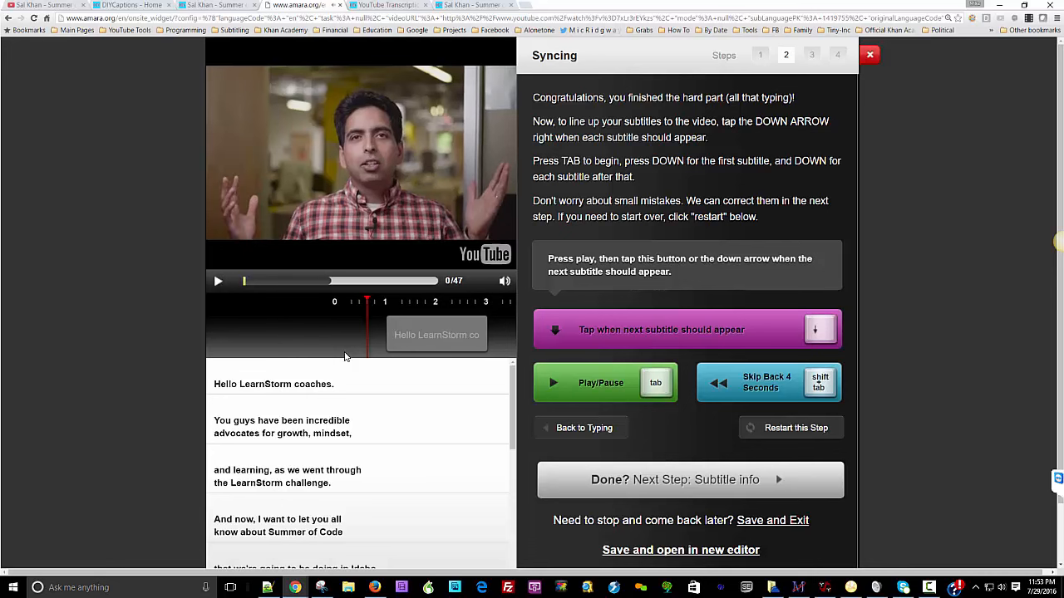
{"action": "left_click_drag", "start_coordinate": [389, 331], "coordinate": [366, 333]}
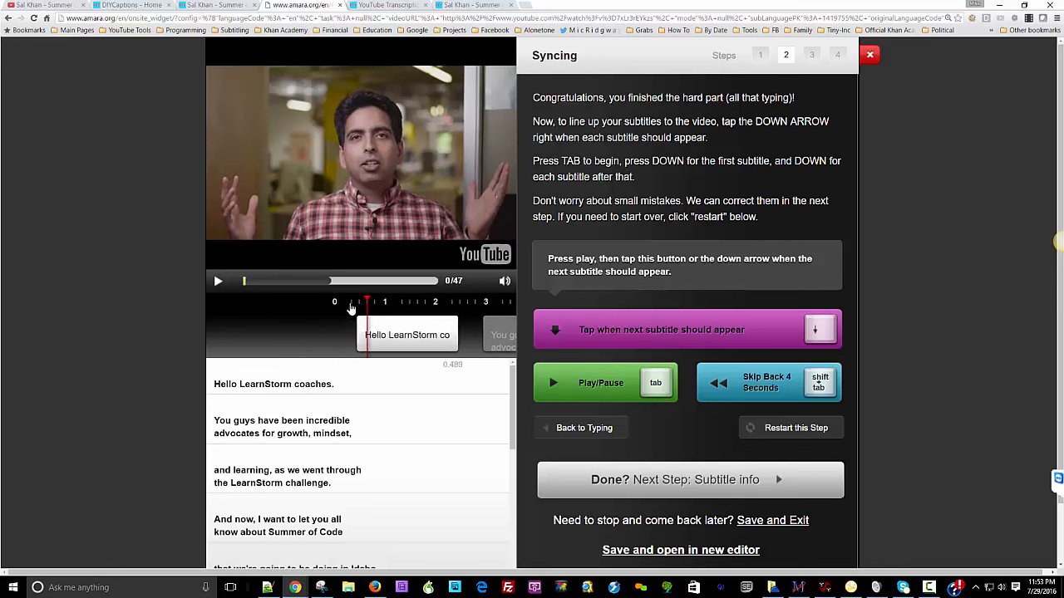
{"action": "key", "text": "shift+Tab"}
{"action": "key", "text": "Tab"}
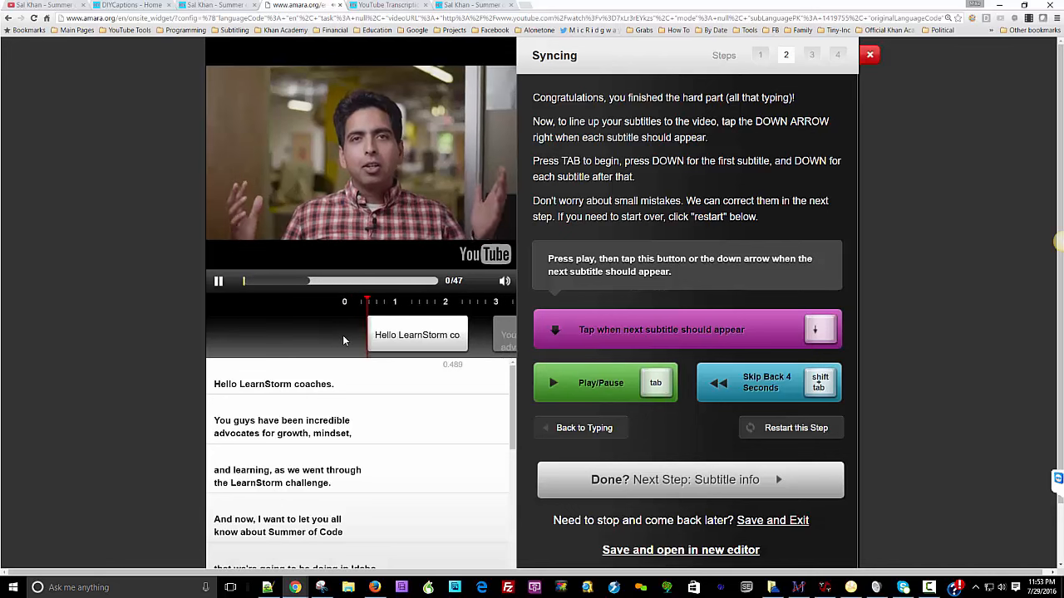
{"action": "key", "text": "Tab"}
{"action": "left_click_drag", "start_coordinate": [361, 337], "coordinate": [350, 336]}
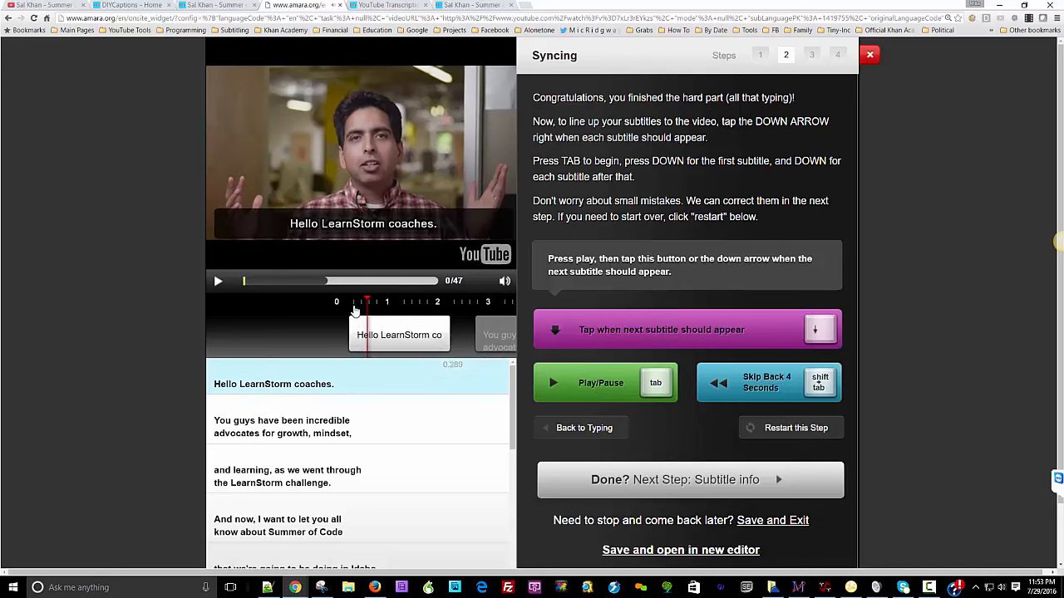
{"action": "key", "text": "Tab"}
{"action": "key", "text": "Tab"}
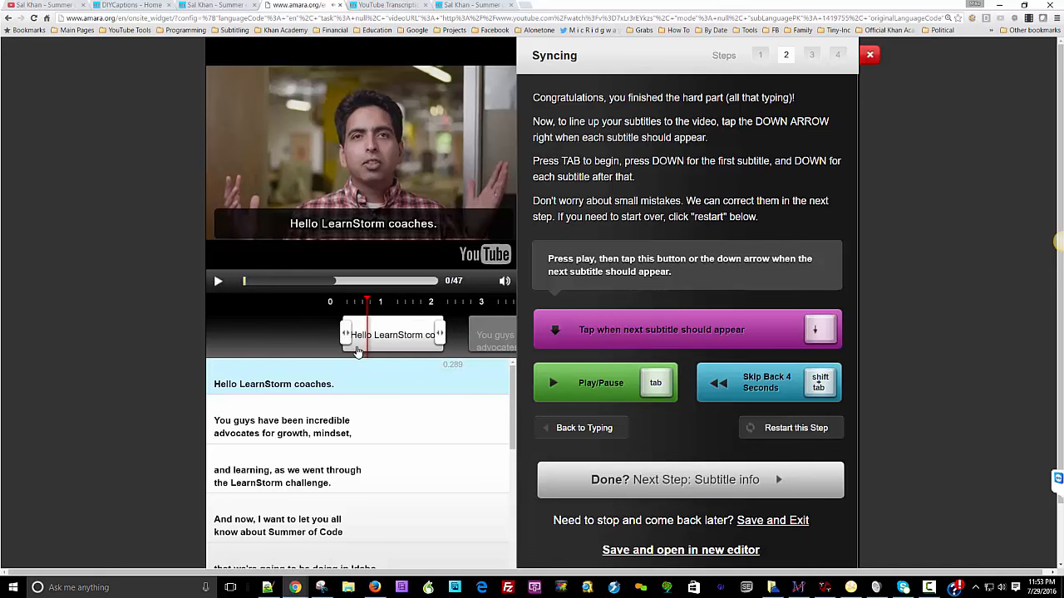
{"action": "left_click_drag", "start_coordinate": [347, 335], "coordinate": [418, 305]}
Step: Sync six subtitles to the playing video, from "You guys have been incredible" at about 2.0 s to "It allows students to take" at about 15.8 s
{"action": "key", "text": "Tab"}
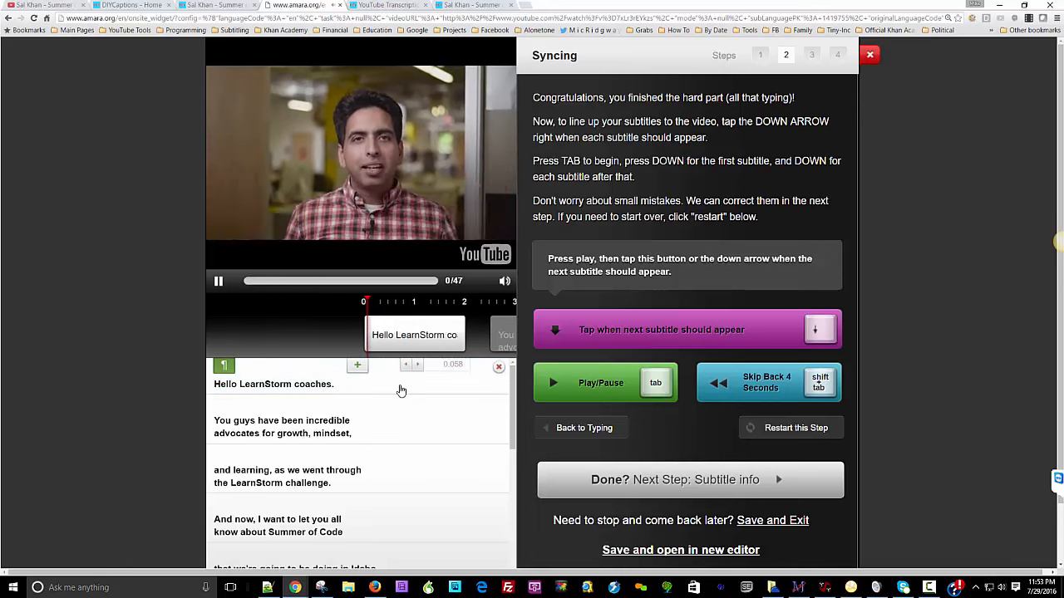
{"action": "key", "text": "Tab"}
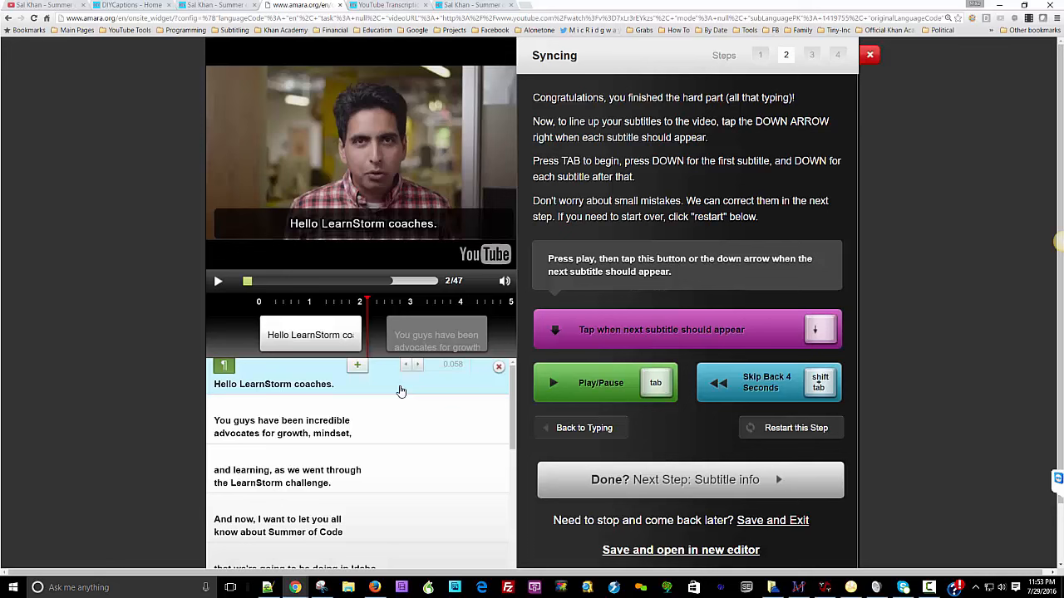
{"action": "key", "text": "Tab"}
{"action": "key", "text": "Down"}
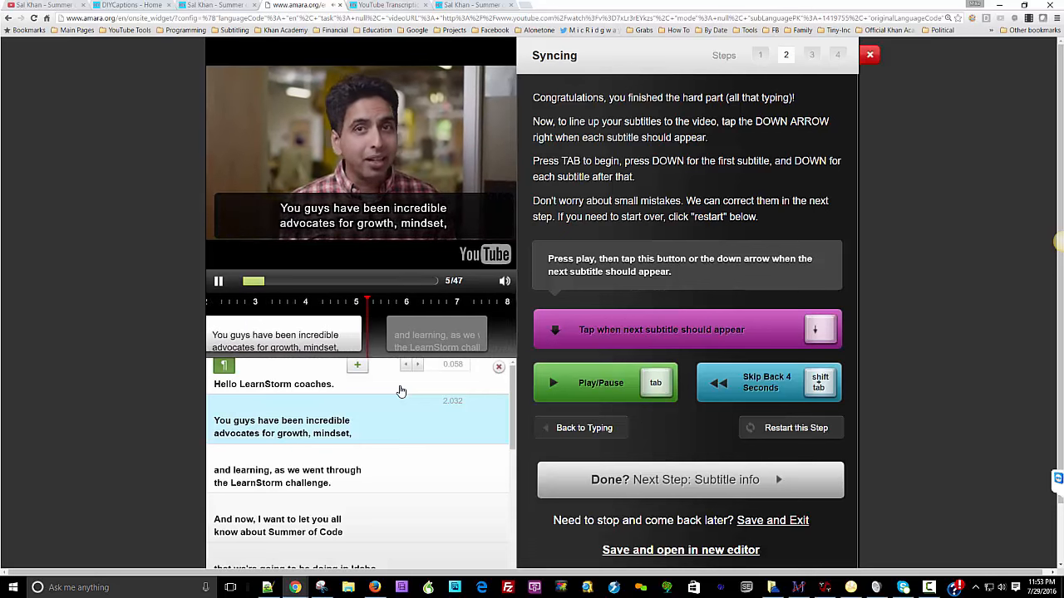
{"action": "key", "text": "Down"}
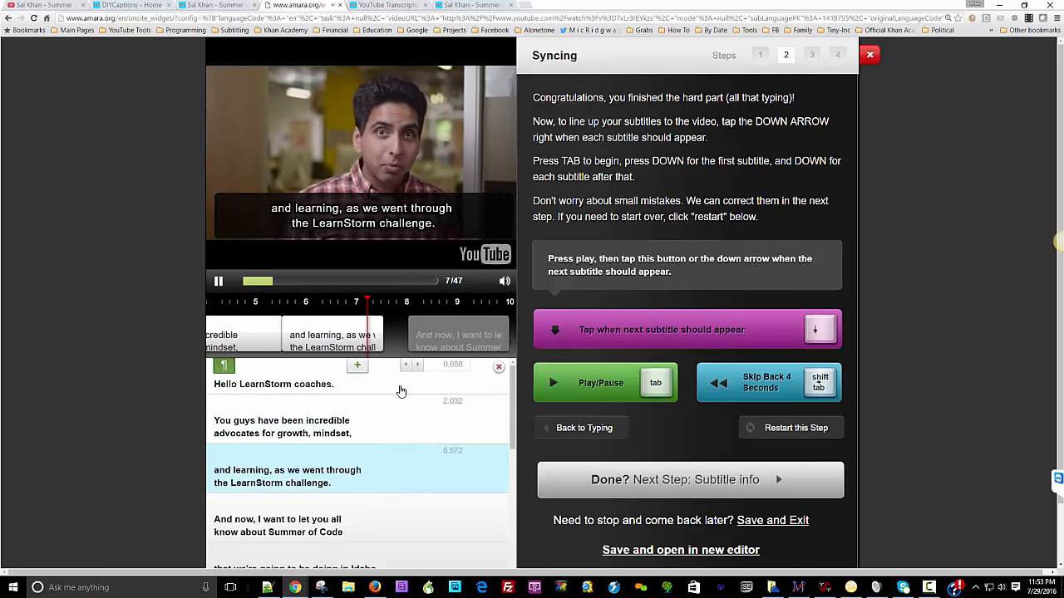
{"action": "key", "text": "Down"}
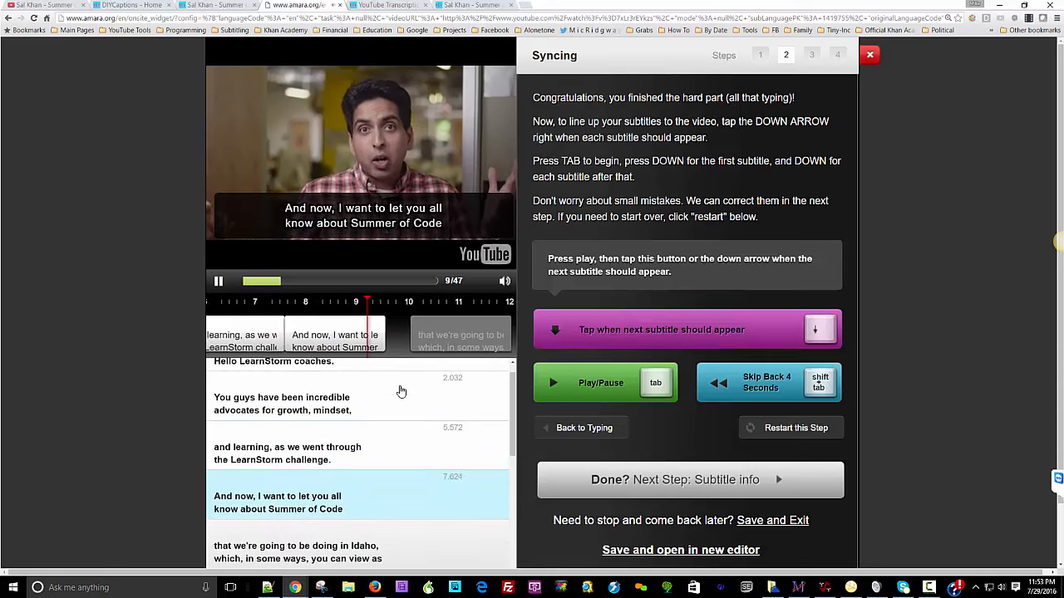
{"action": "key", "text": "Down"}
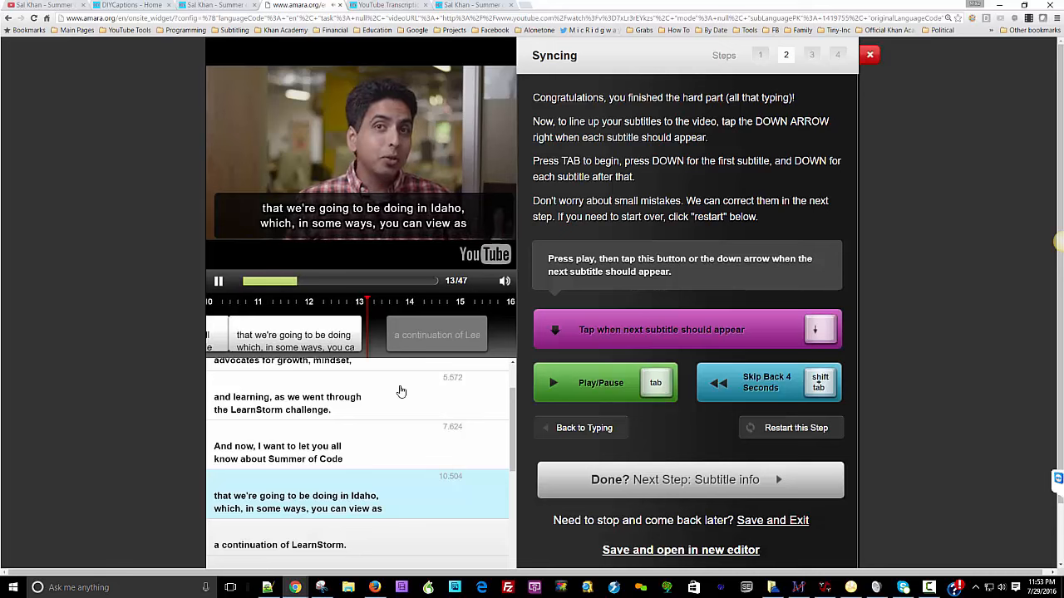
{"action": "key", "text": "Down"}
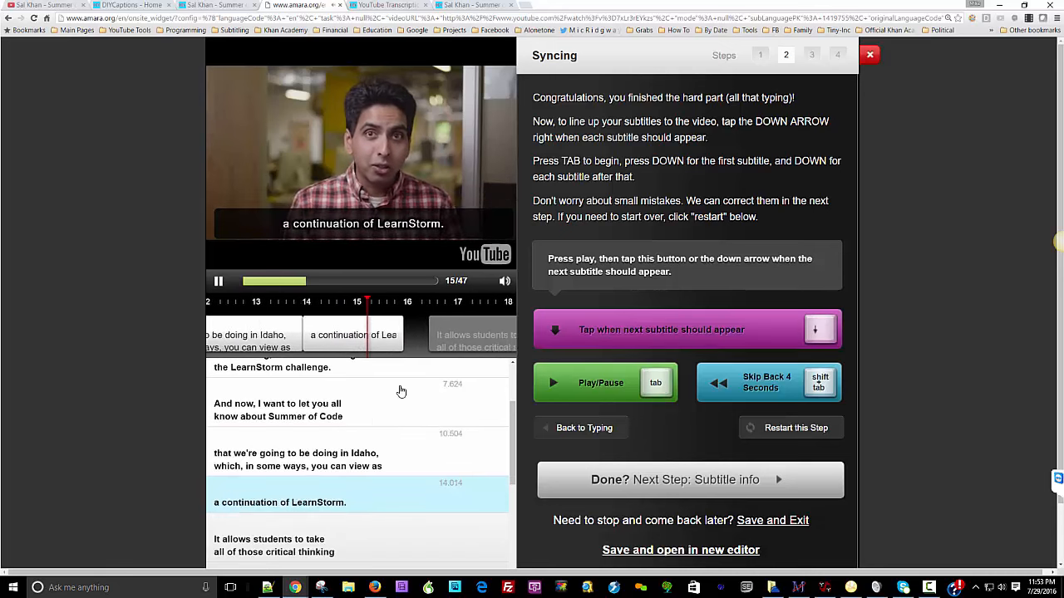
{"action": "key", "text": "Down"}
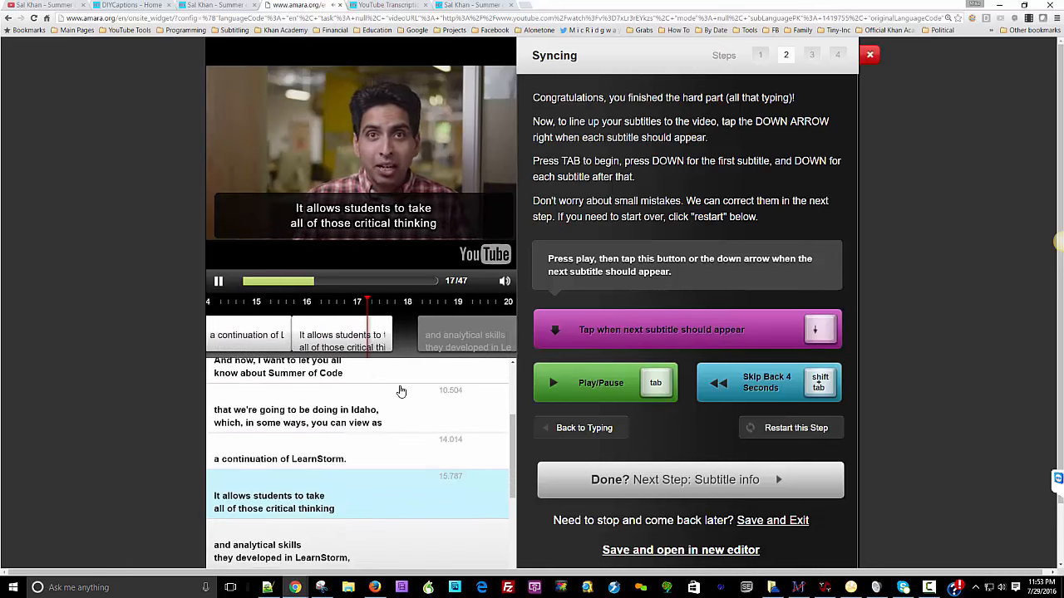
Step: Pause the video and correct the subtitle "It allows students to take" to "It will allow students to take", and replay that part
{"action": "key", "text": "Tab"}
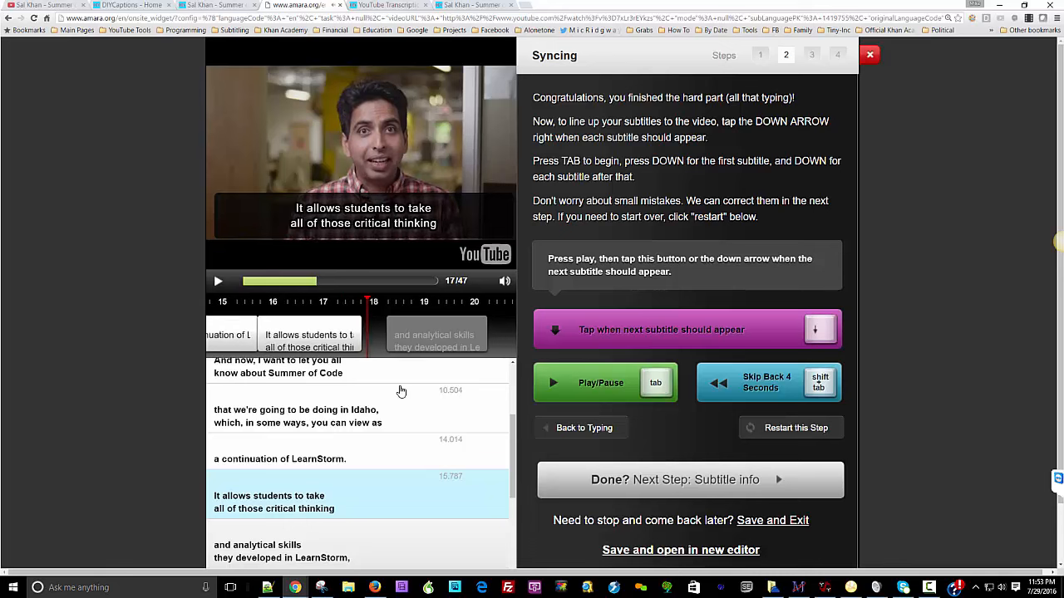
{"action": "key", "text": "shift+Tab"}
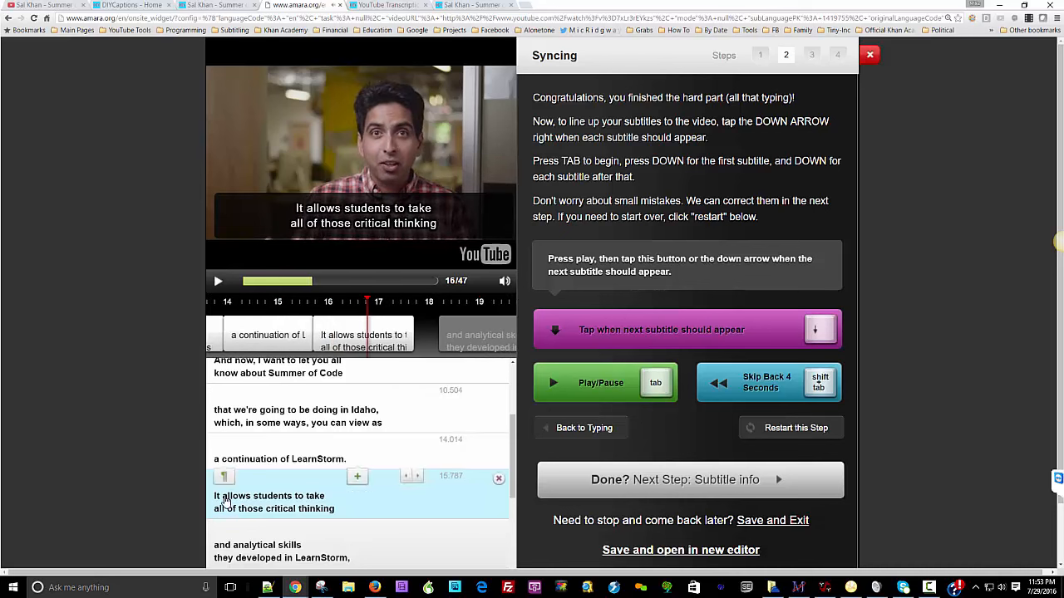
{"action": "left_click", "coordinate": [225, 499]}
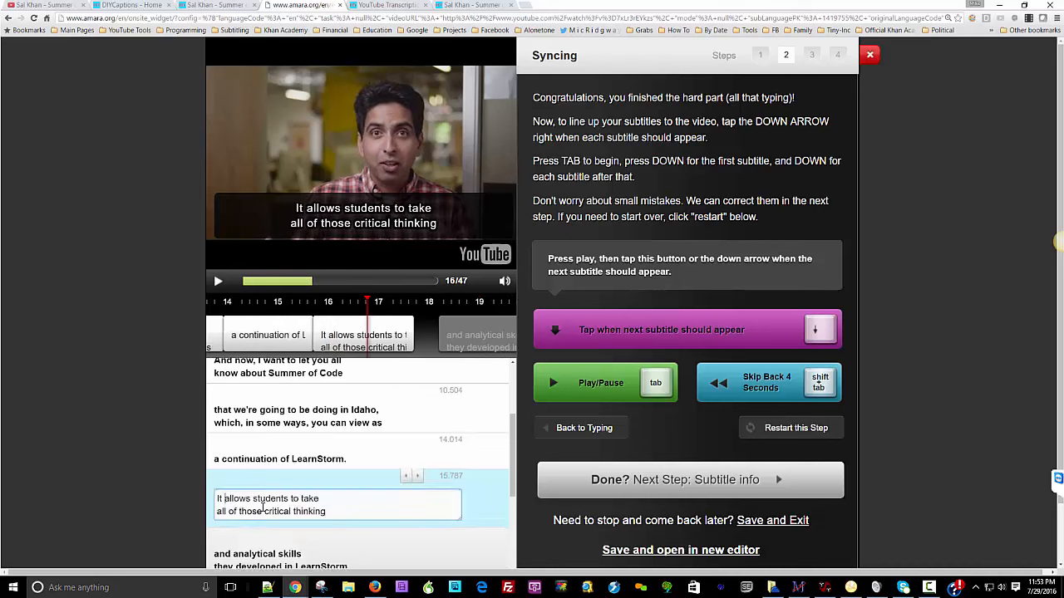
{"action": "type", "text": "will"}
{"action": "key", "text": "ctrl+Right"}
{"action": "key", "text": "BackSpace"}
{"action": "key", "text": "BackSpace"}
{"action": "key", "text": "shift+Tab"}
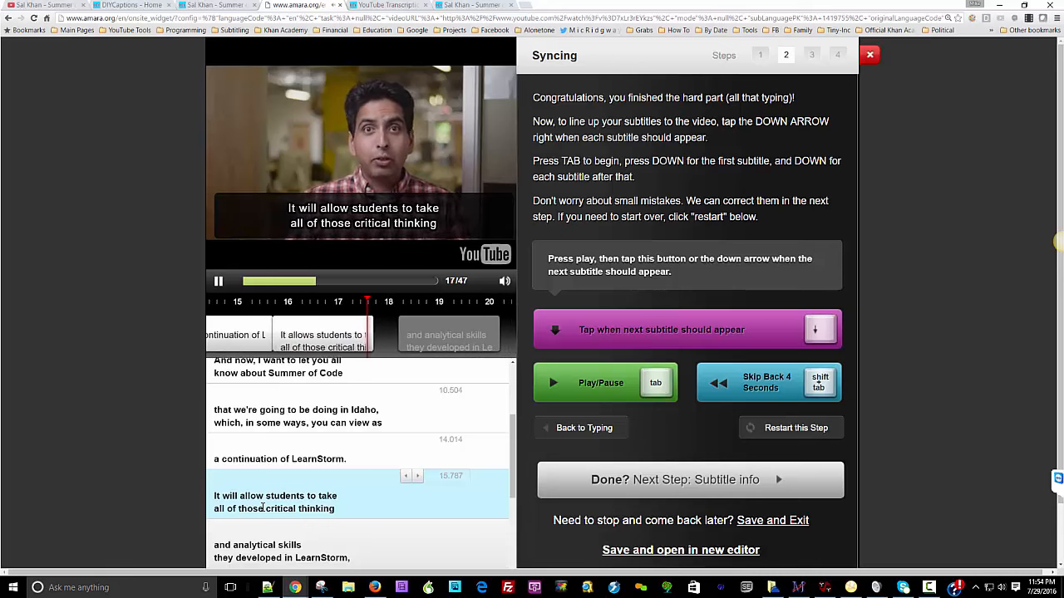
Step: Pause the video, correct "all of those critical thinking" to "all of the critical thinking" in the subtitle, and skip back to replay it
{"action": "key", "text": "Tab"}
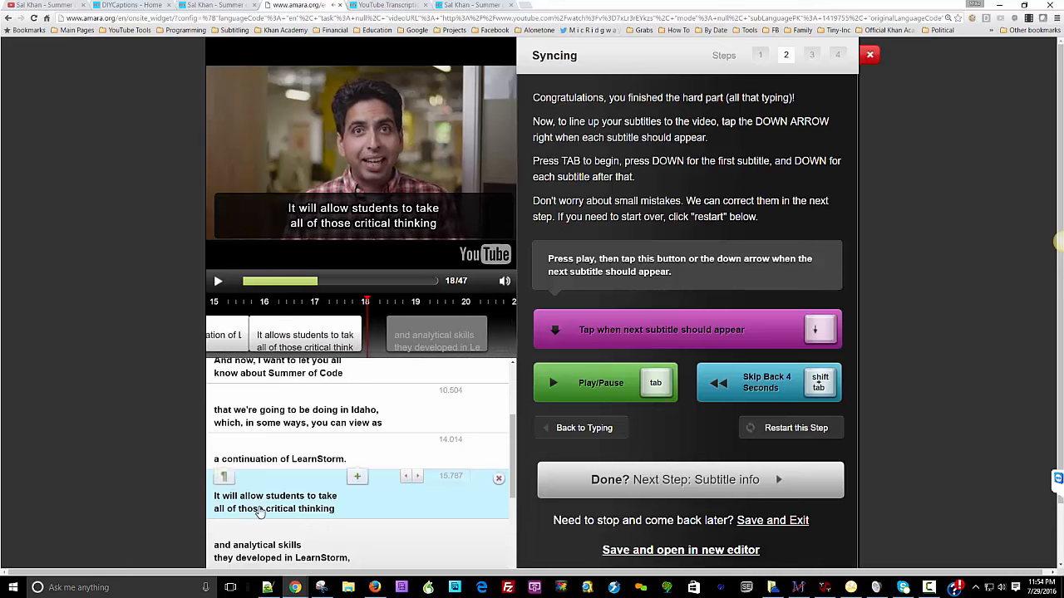
{"action": "left_click", "coordinate": [247, 510]}
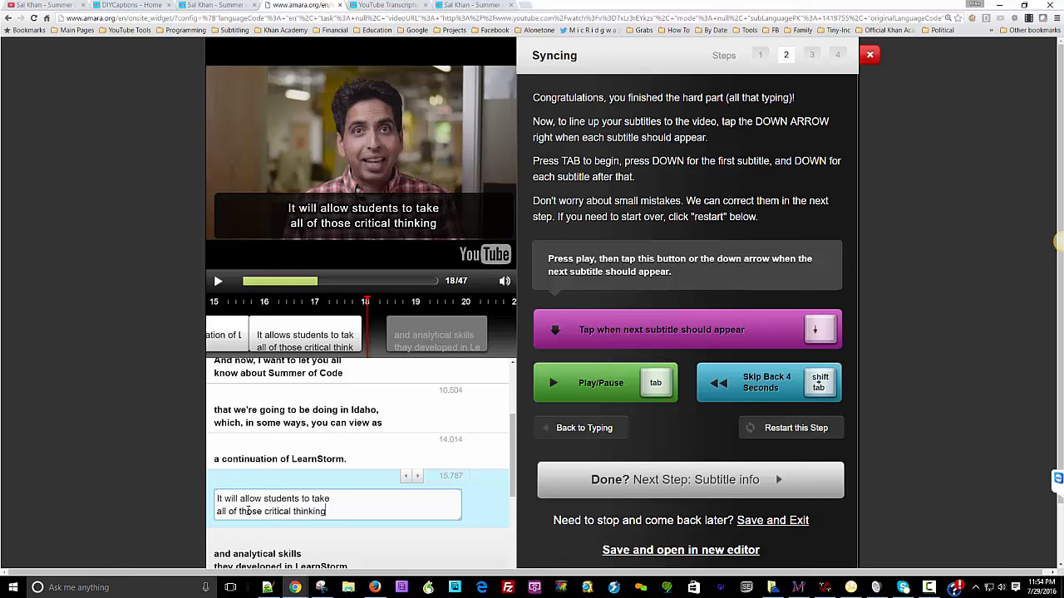
{"action": "key", "text": "Delete"}
{"action": "key", "text": "Delete"}
{"action": "key", "text": "Delete"}
{"action": "type", "text": "e"}
{"action": "key", "text": "Return"}
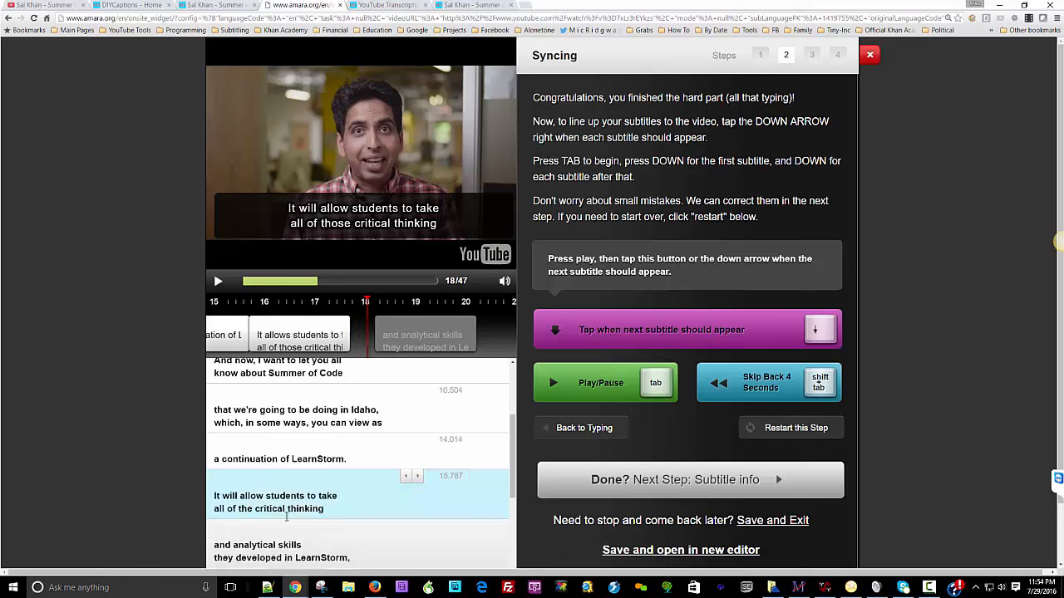
{"action": "key", "text": "shift+Tab"}
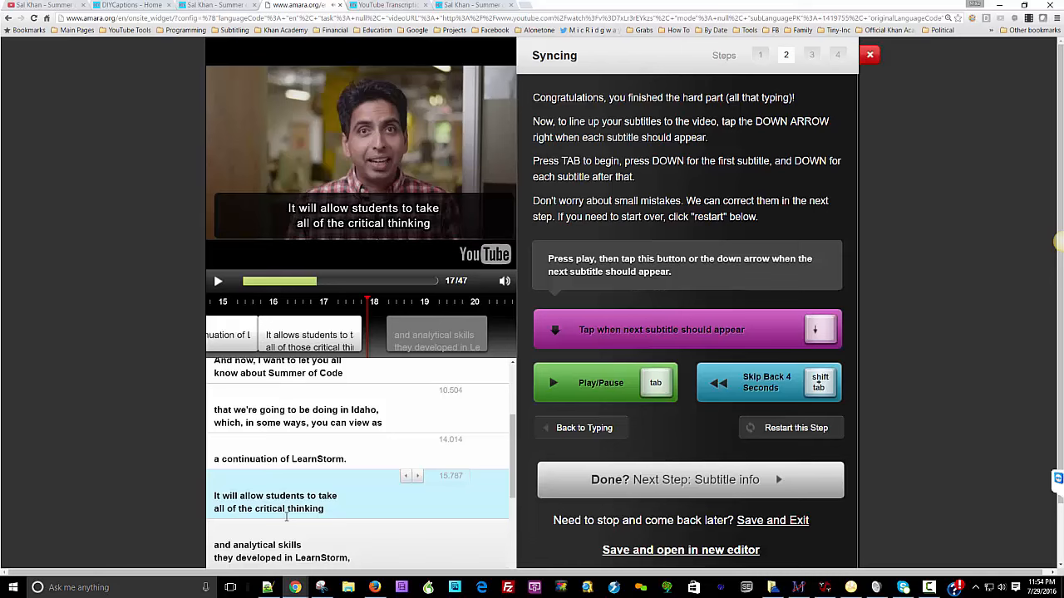
Step: Resume playback and sync the remaining eight subtitles, from "and analytical skills" at about 17.7 s to "And so, if you want to join," at about 38.4 s
{"action": "key", "text": "Tab"}
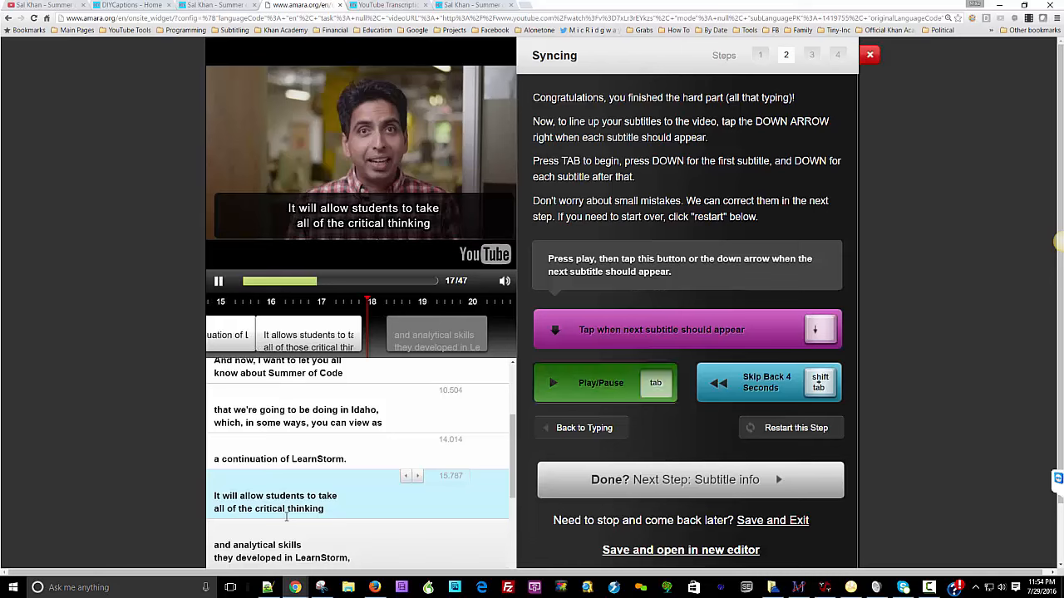
{"action": "key", "text": "Down"}
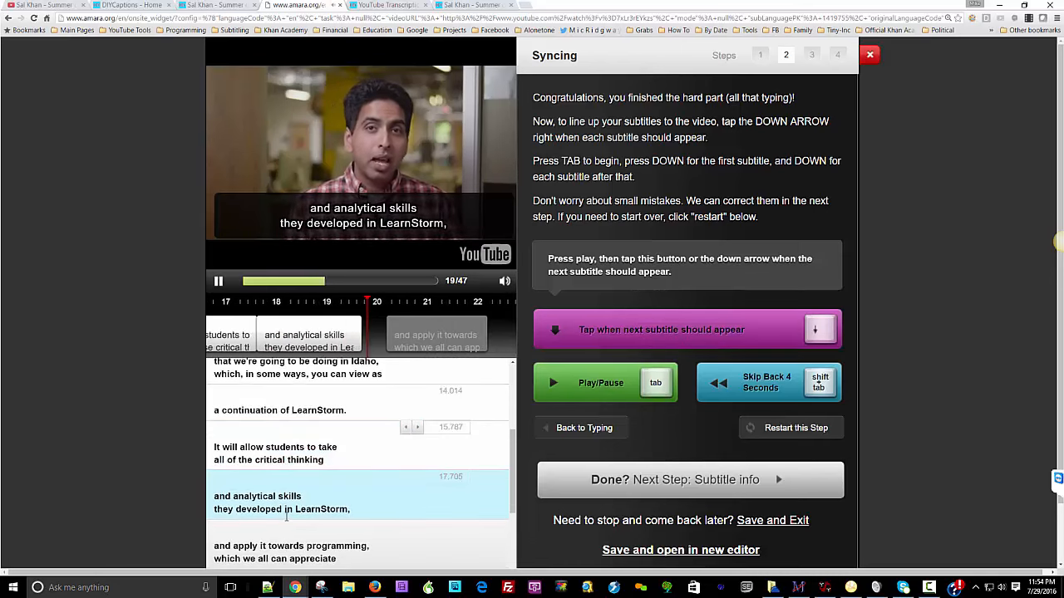
{"action": "key", "text": "Down"}
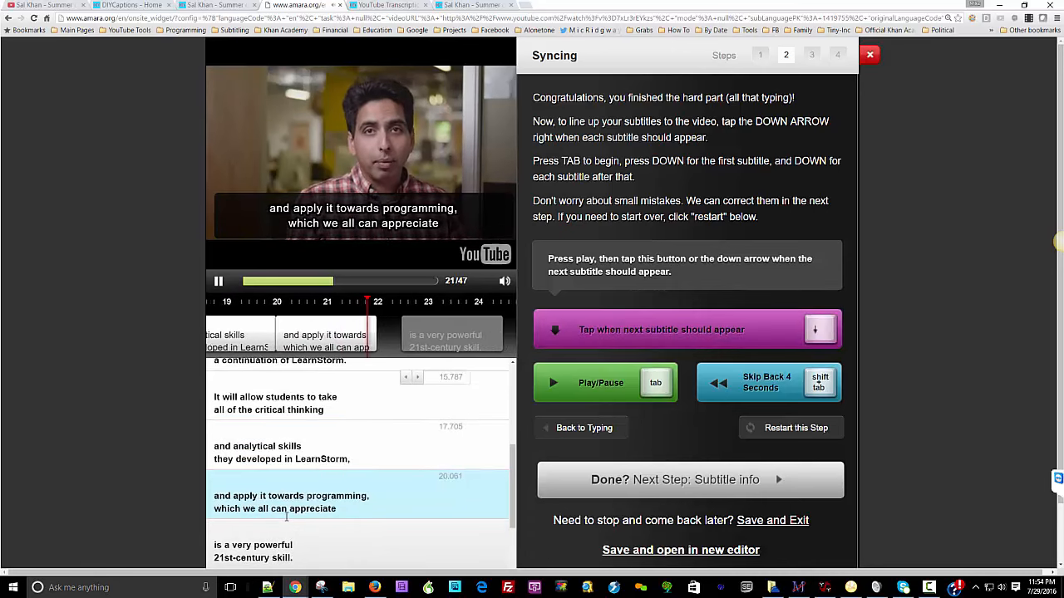
{"action": "key", "text": "Down"}
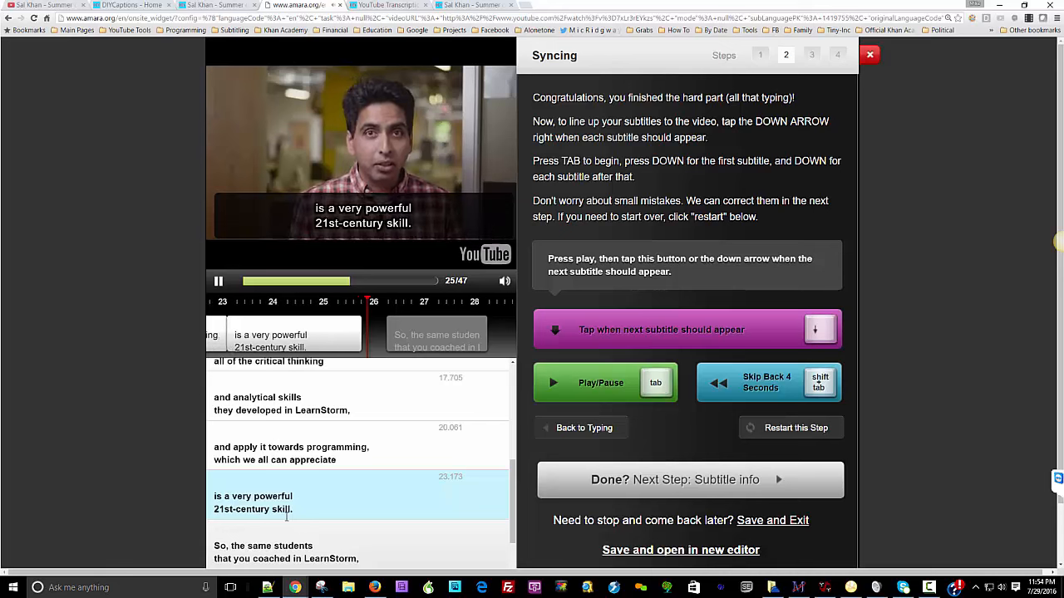
{"action": "key", "text": "Down"}
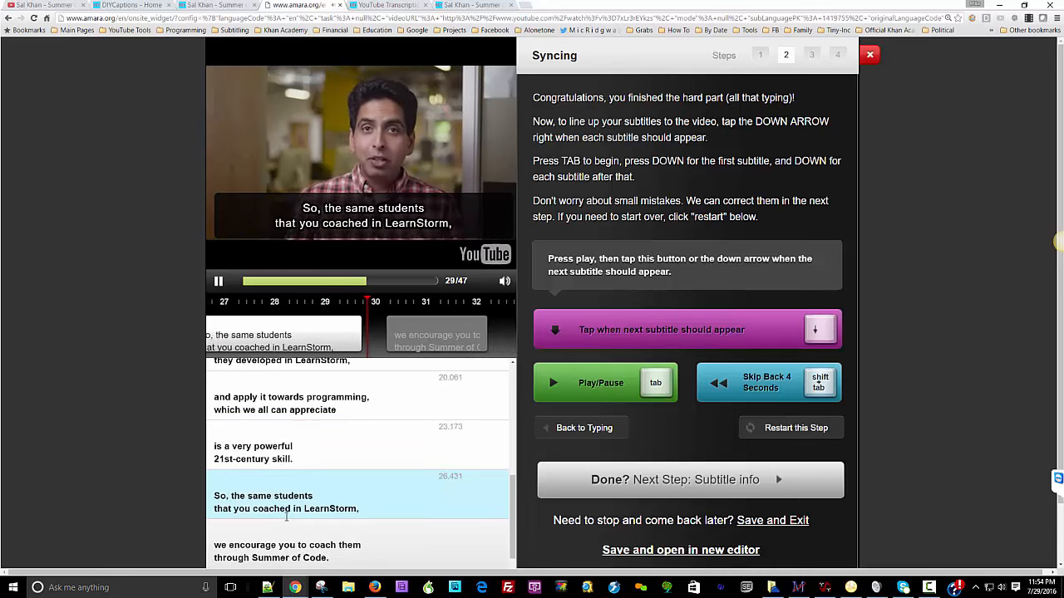
{"action": "key", "text": "Down"}
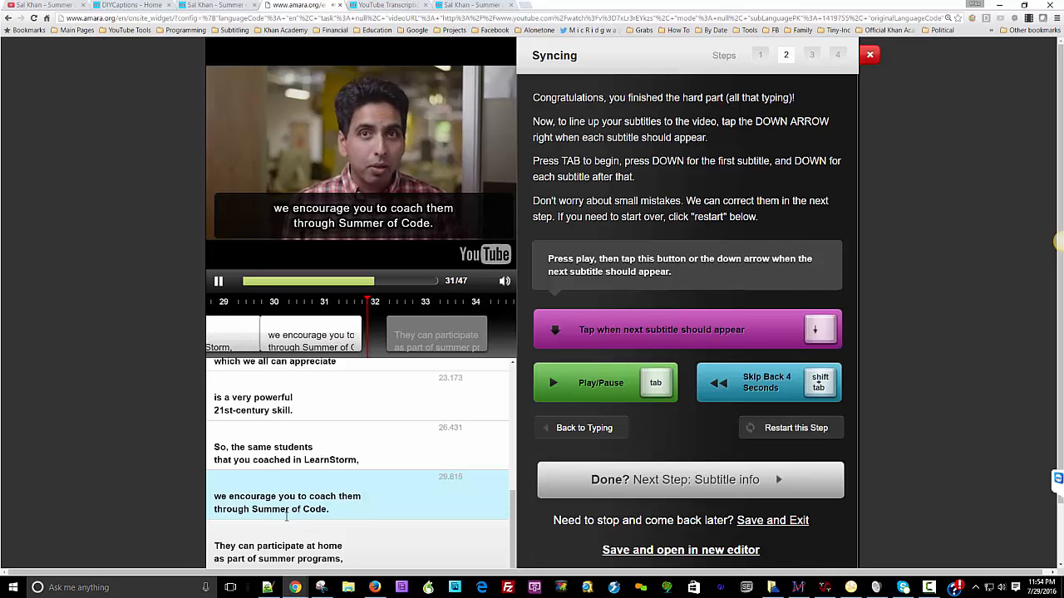
{"action": "key", "text": "Down"}
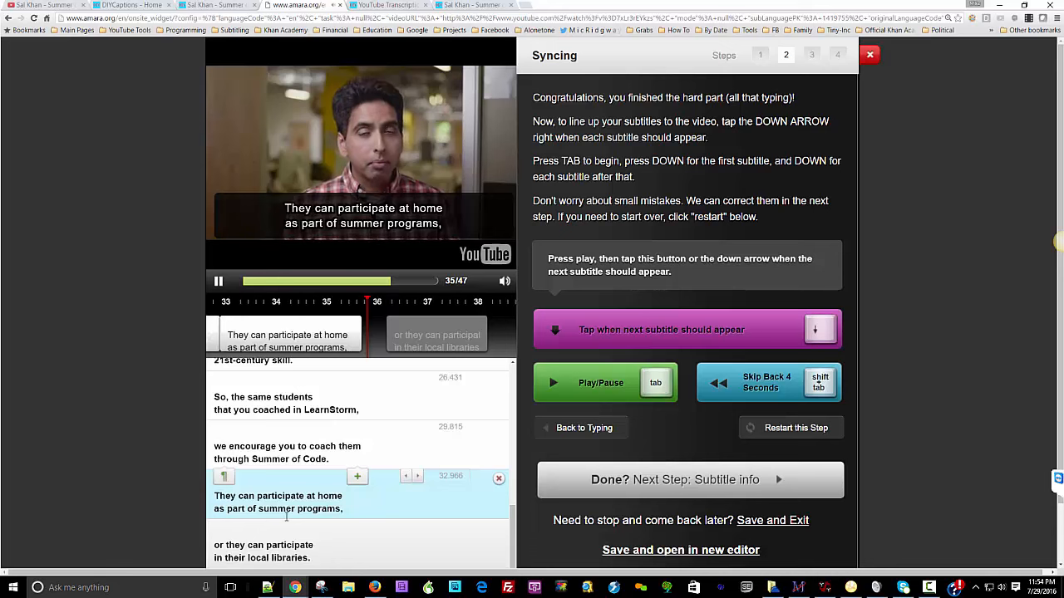
{"action": "key", "text": "Down"}
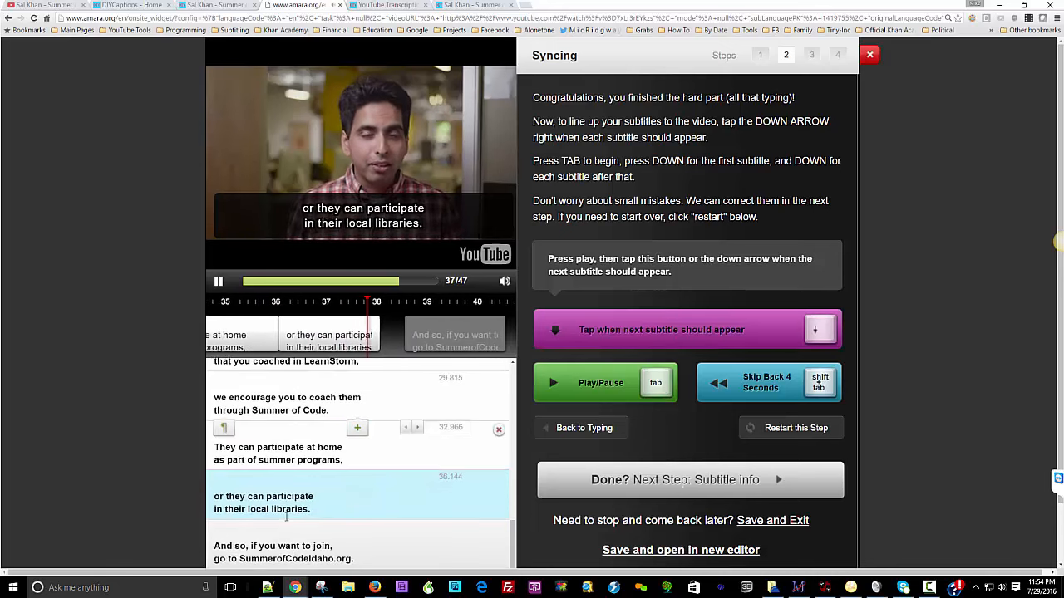
{"action": "key", "text": "Down"}
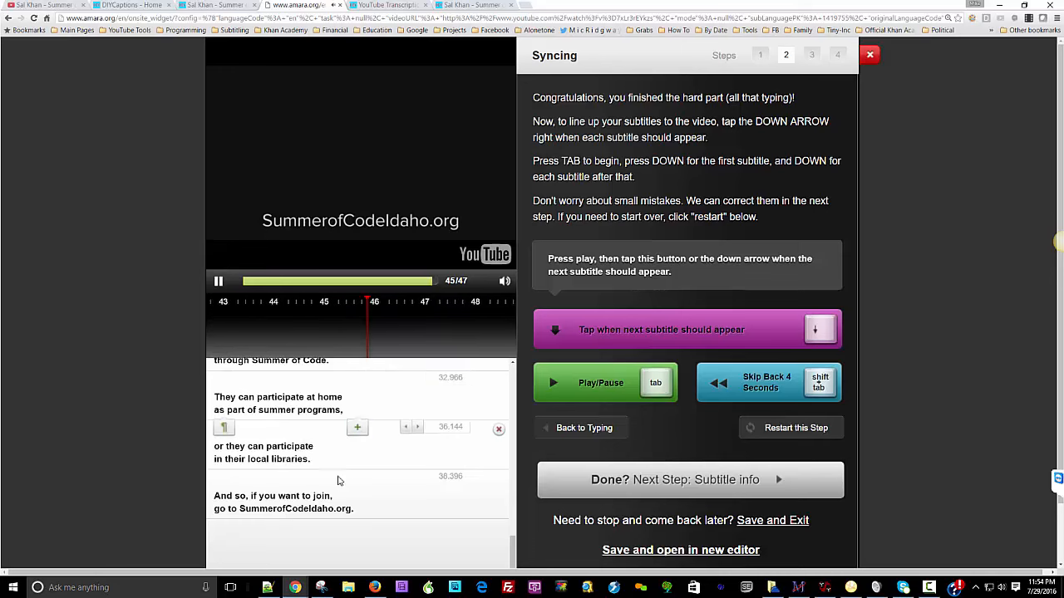
Step: Finish the syncing stage, stop the video, and continue past the title and description stage to the review stage, keeping the existing title and description
{"action": "left_click", "coordinate": [690, 482]}
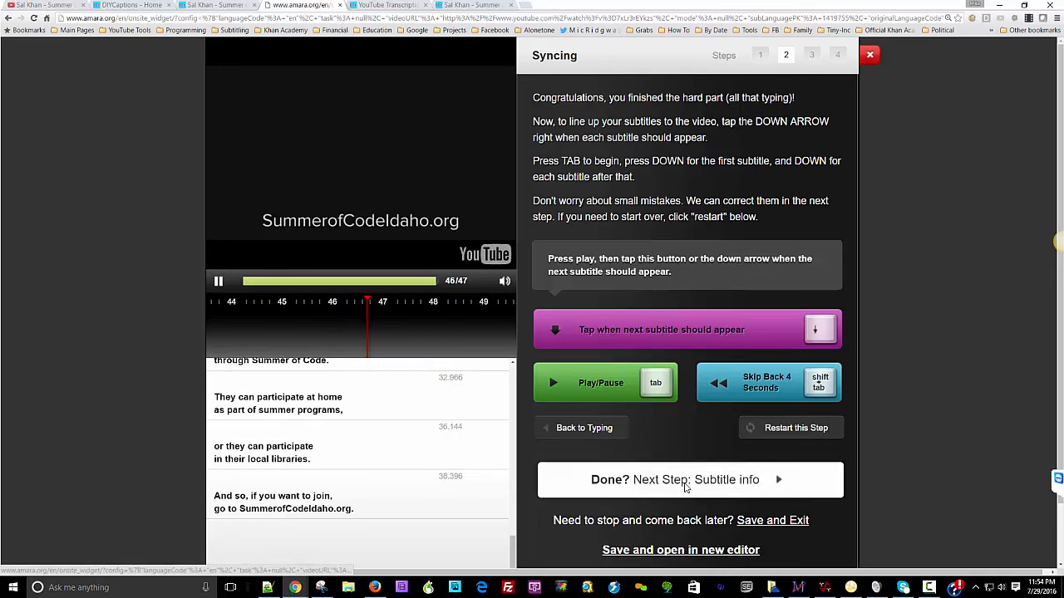
{"action": "left_click", "coordinate": [218, 281]}
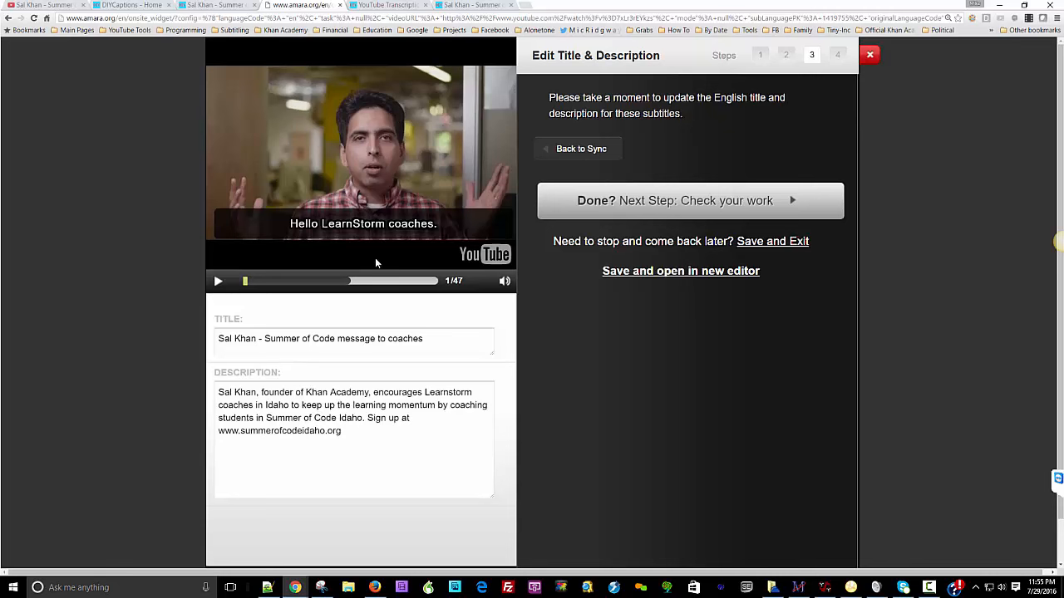
{"action": "left_click", "coordinate": [644, 218]}
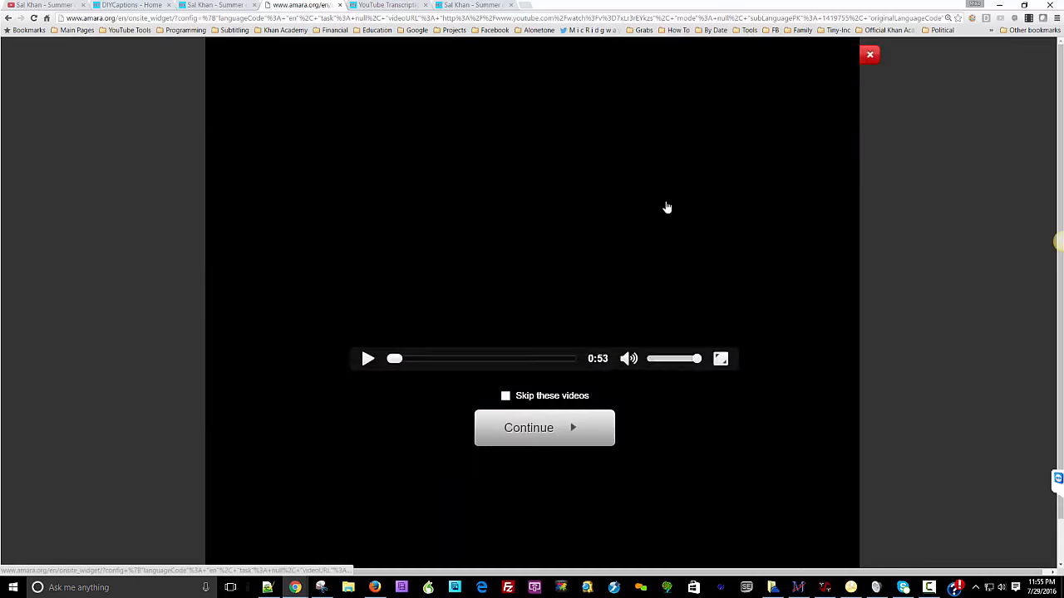
{"action": "left_click", "coordinate": [544, 429]}
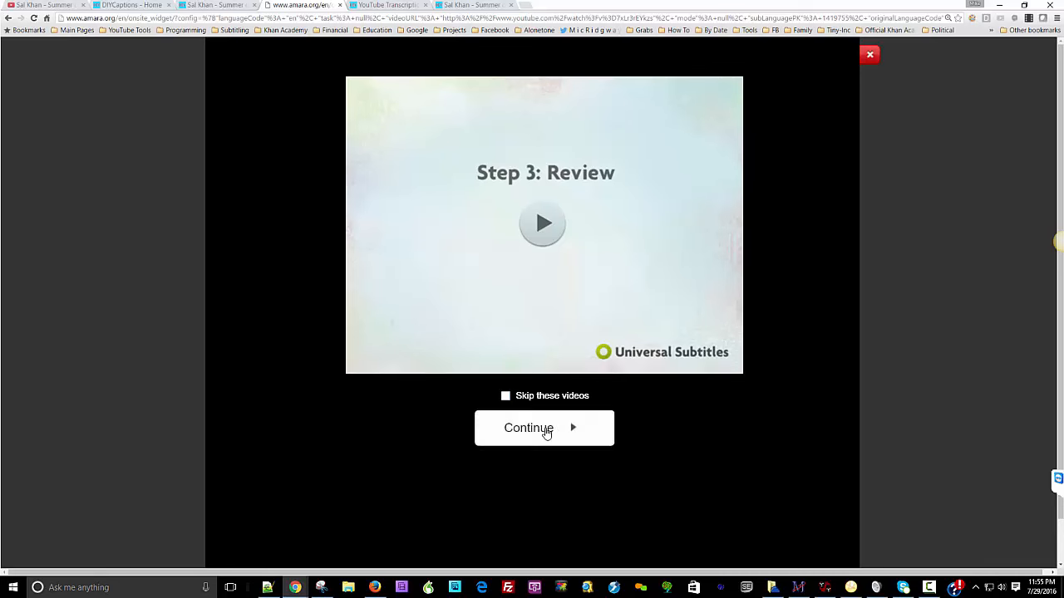
Step: Submit the subtitles, marking them as covering all dialog in the entire video, and return to the video's page
{"action": "left_click", "coordinate": [653, 476]}
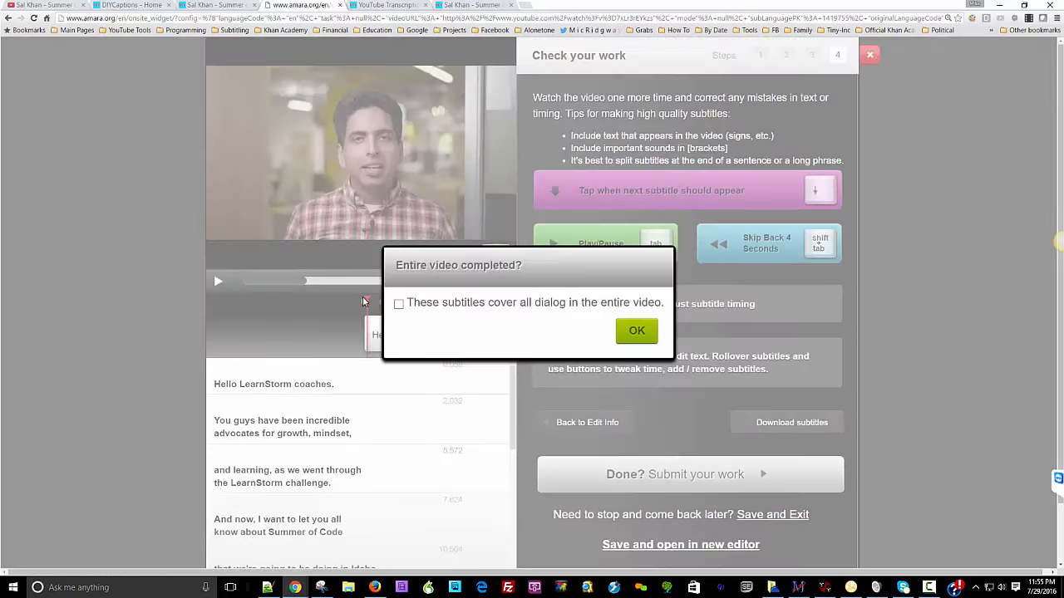
{"action": "left_click", "coordinate": [398, 304]}
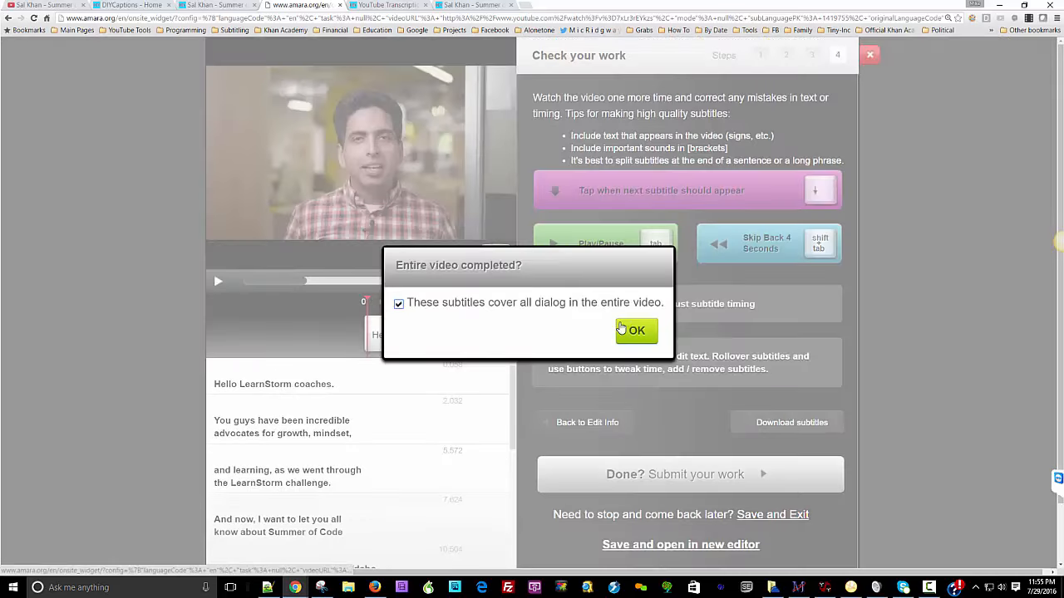
{"action": "left_click", "coordinate": [636, 332]}
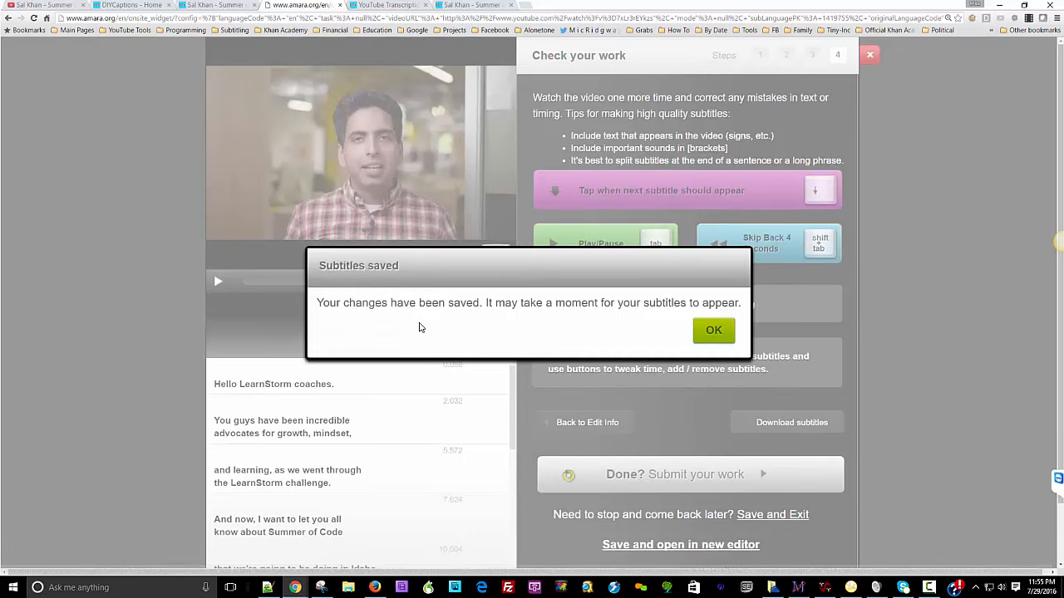
{"action": "left_click", "coordinate": [716, 330]}
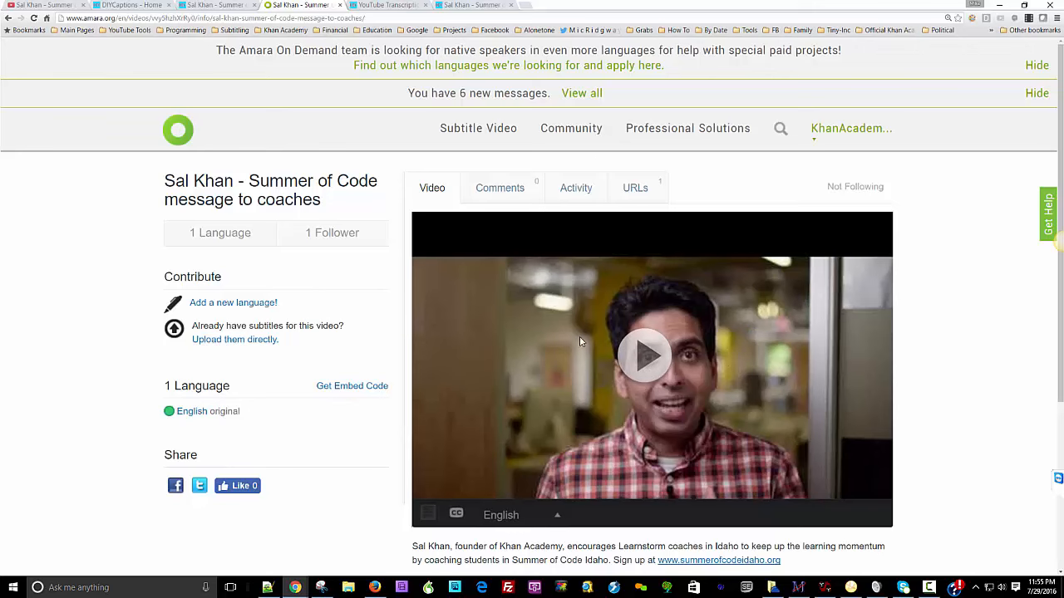
Step: Switch to the video's YouTube page and highlight the line below the player about adding or searching subtitles
{"action": "left_click", "coordinate": [64, 8]}
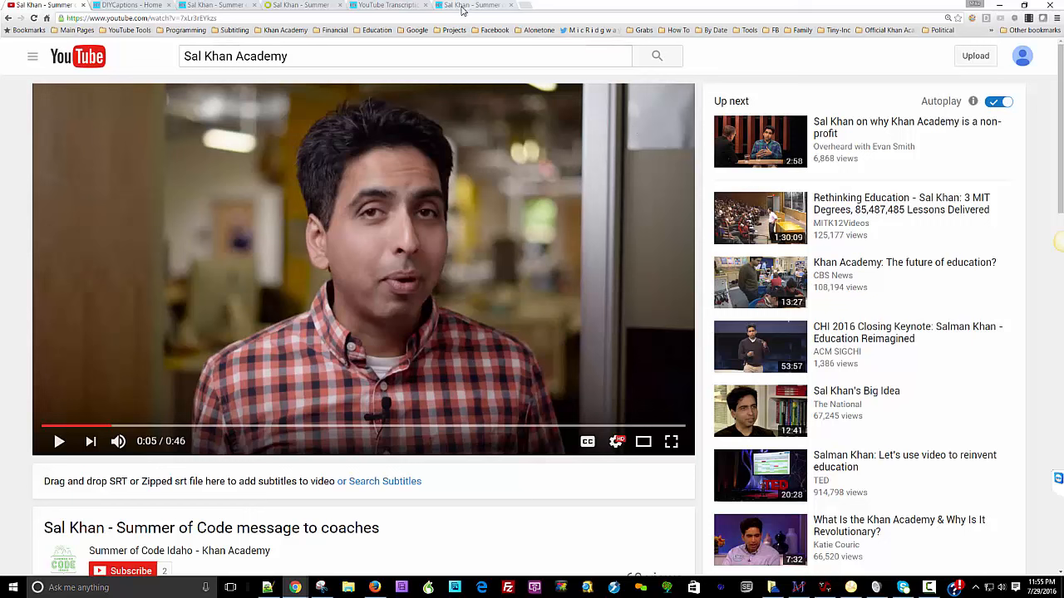
{"action": "scroll", "coordinate": [176, 223], "scroll_direction": "down", "scroll_amount": 1}
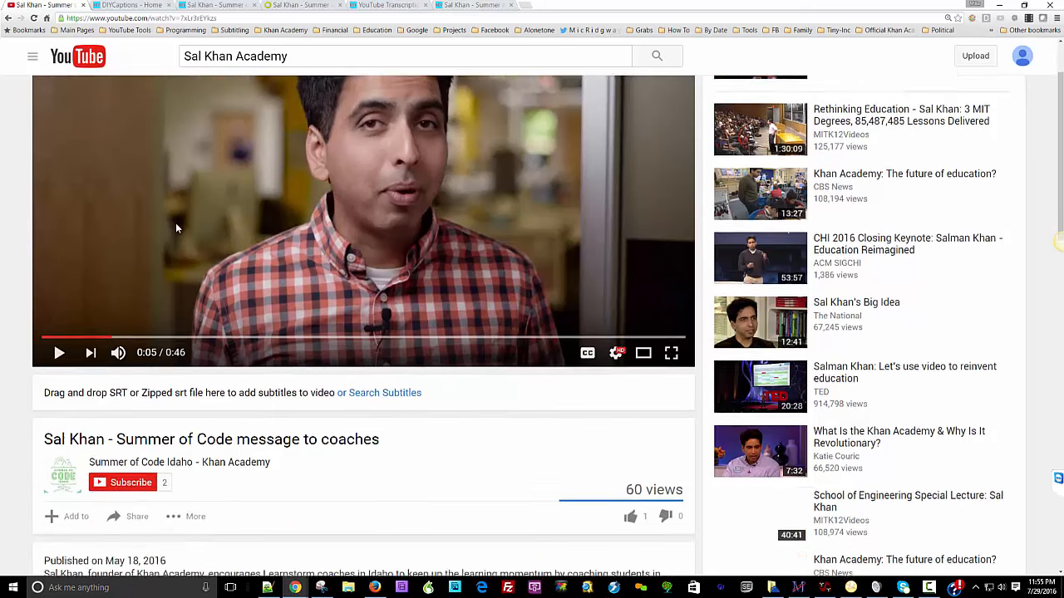
{"action": "scroll", "coordinate": [176, 223], "scroll_direction": "down", "scroll_amount": 1}
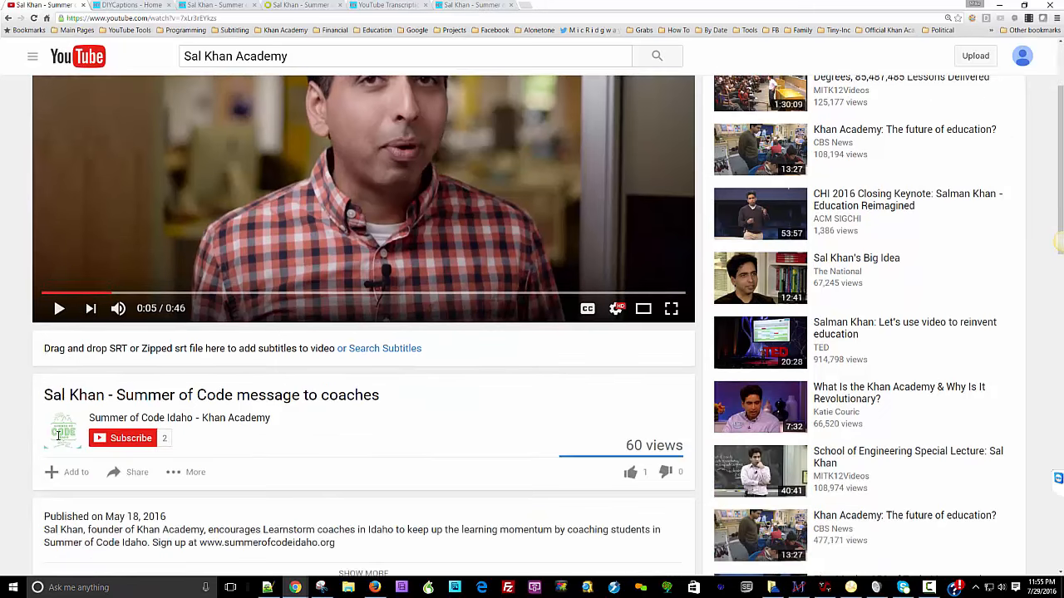
{"action": "left_click_drag", "start_coordinate": [44, 348], "coordinate": [440, 346]}
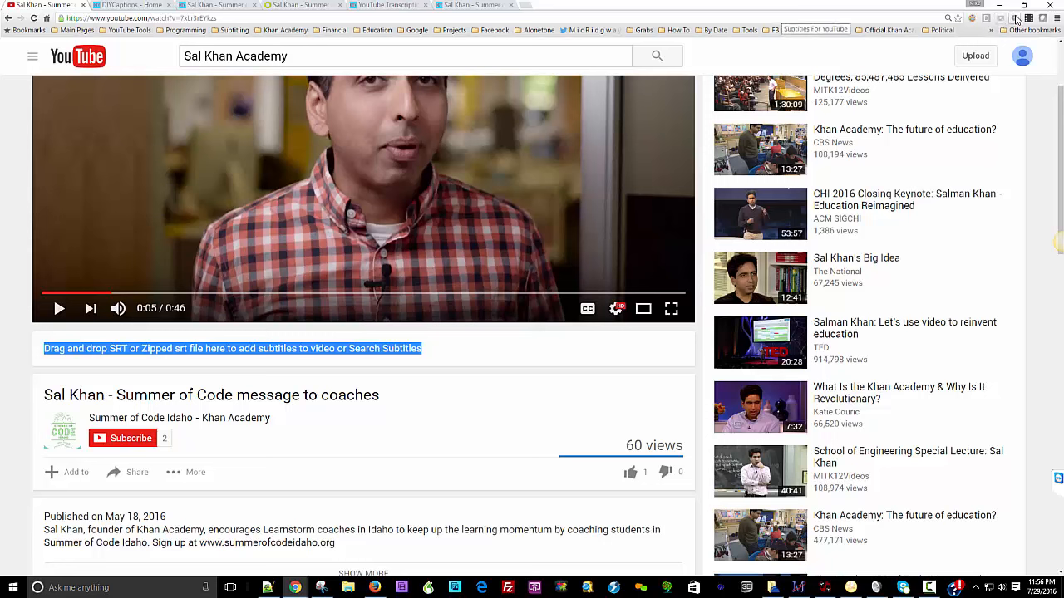
Step: View the Chrome Web Store page of the Subtitles For YouTube extension, then close it and return to the YouTube video
{"action": "right_click", "coordinate": [1015, 18]}
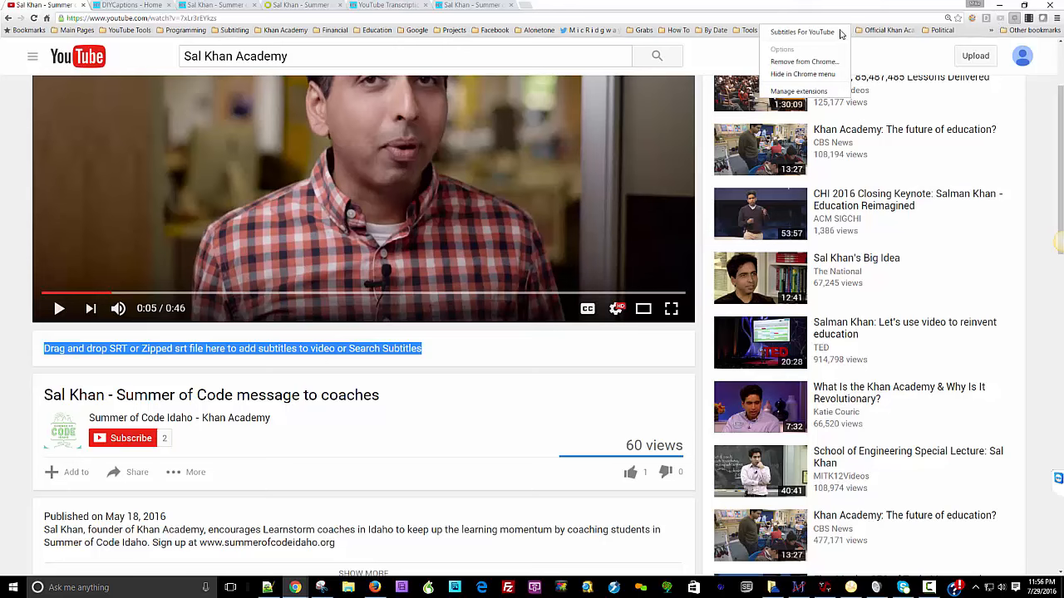
{"action": "left_click", "coordinate": [803, 33]}
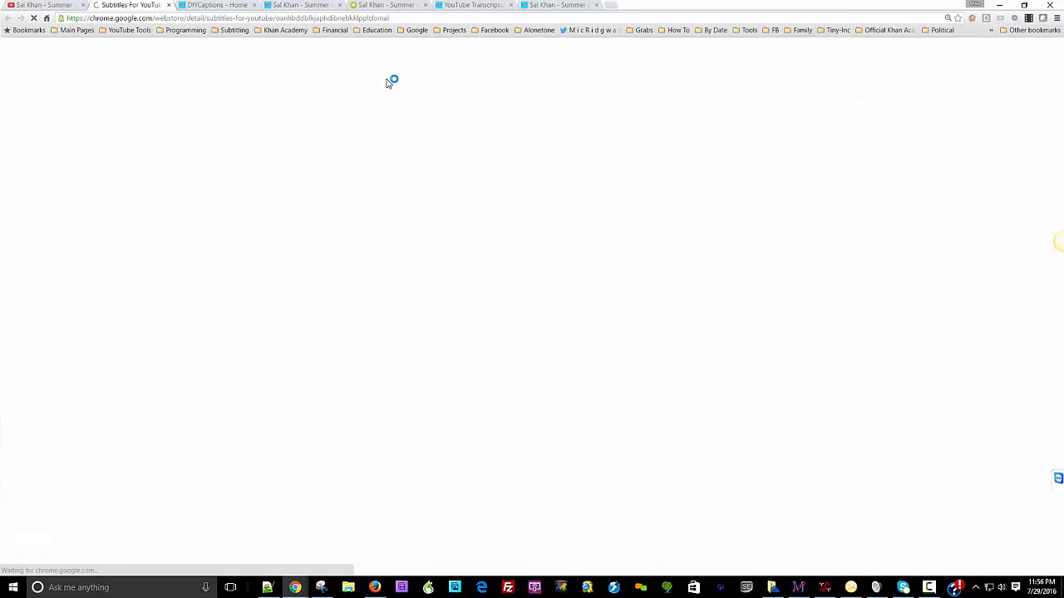
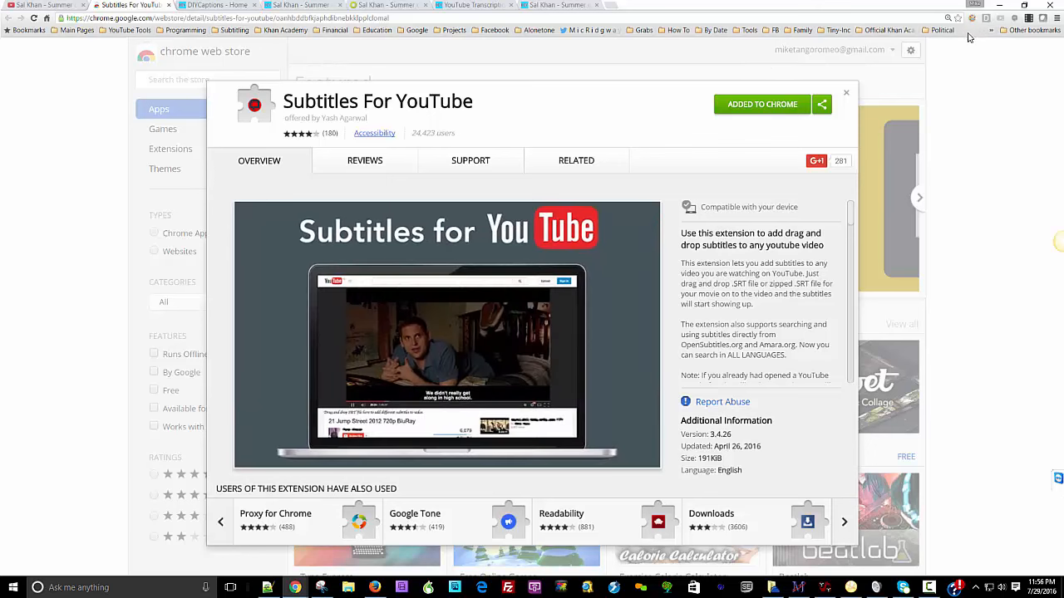
{"action": "left_click", "coordinate": [846, 95]}
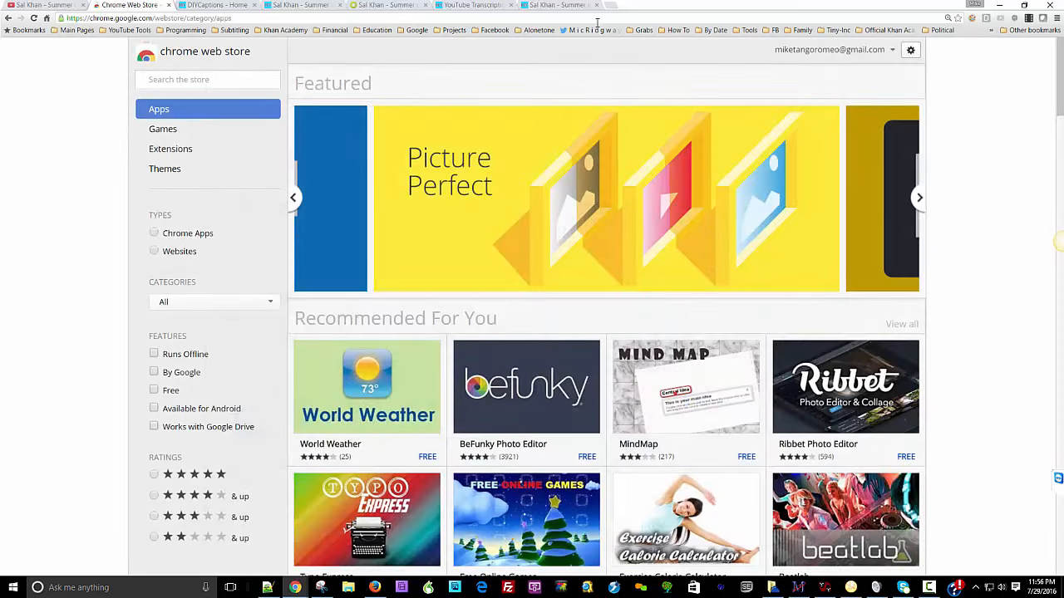
{"action": "left_click", "coordinate": [169, 6]}
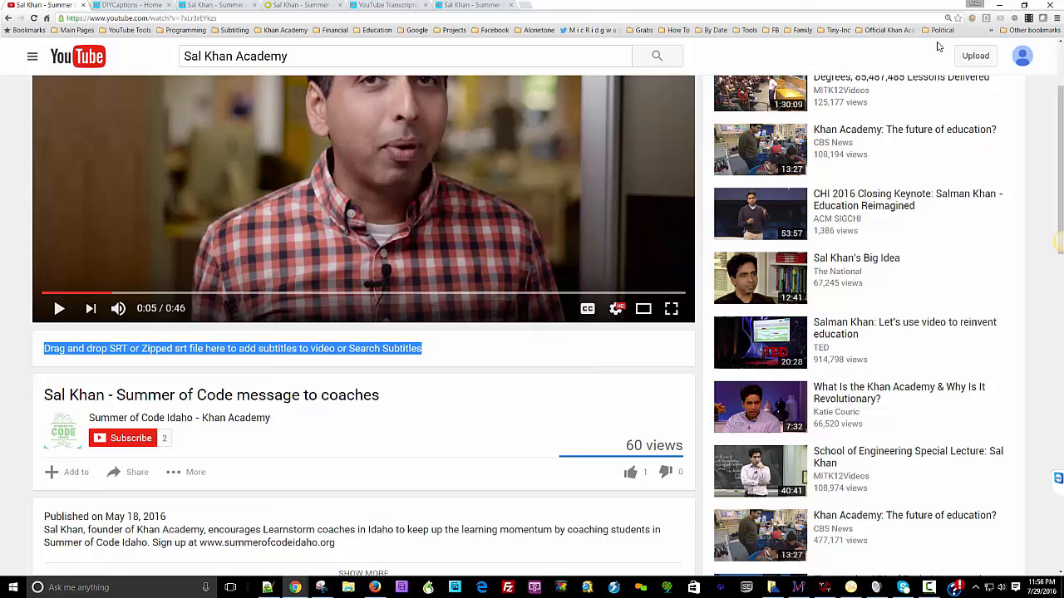
Step: View the Chrome Web Store page of the Captions for YouTube extension, then close it and return to the YouTube video
{"action": "left_click", "coordinate": [1001, 19]}
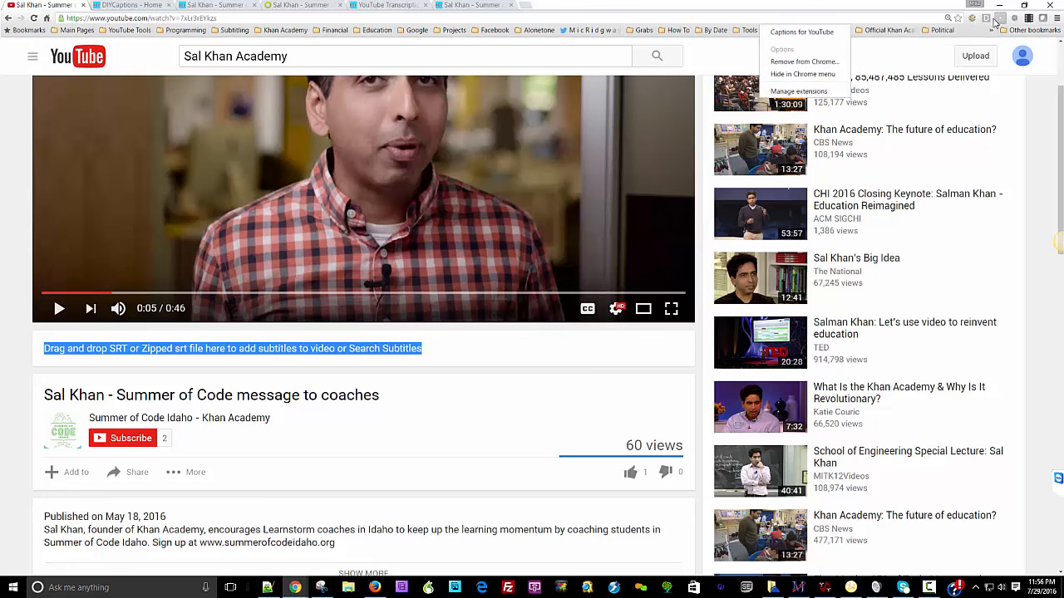
{"action": "left_click", "coordinate": [791, 37]}
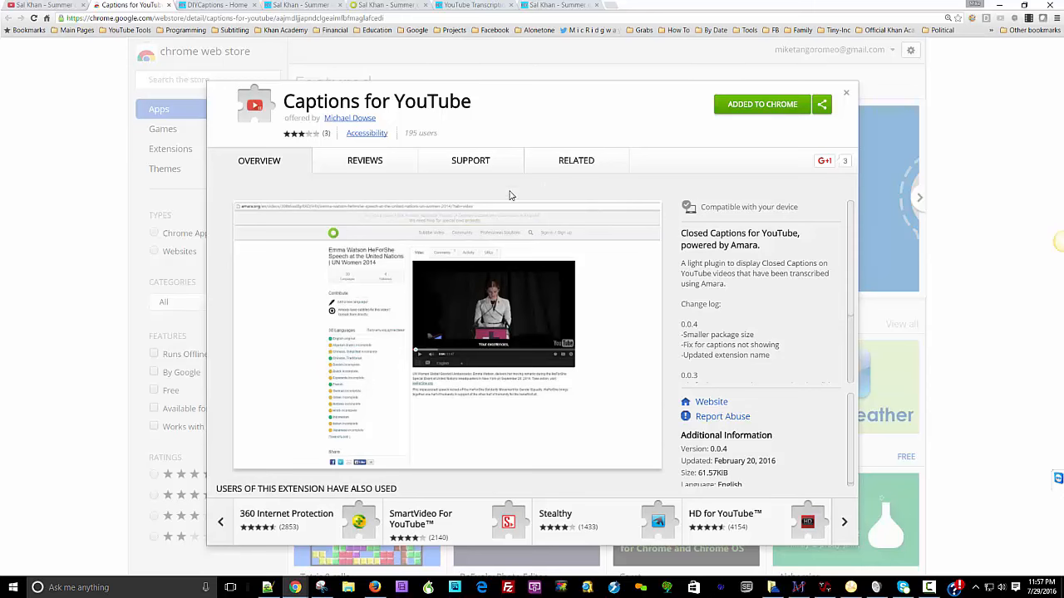
{"action": "left_click", "coordinate": [846, 93]}
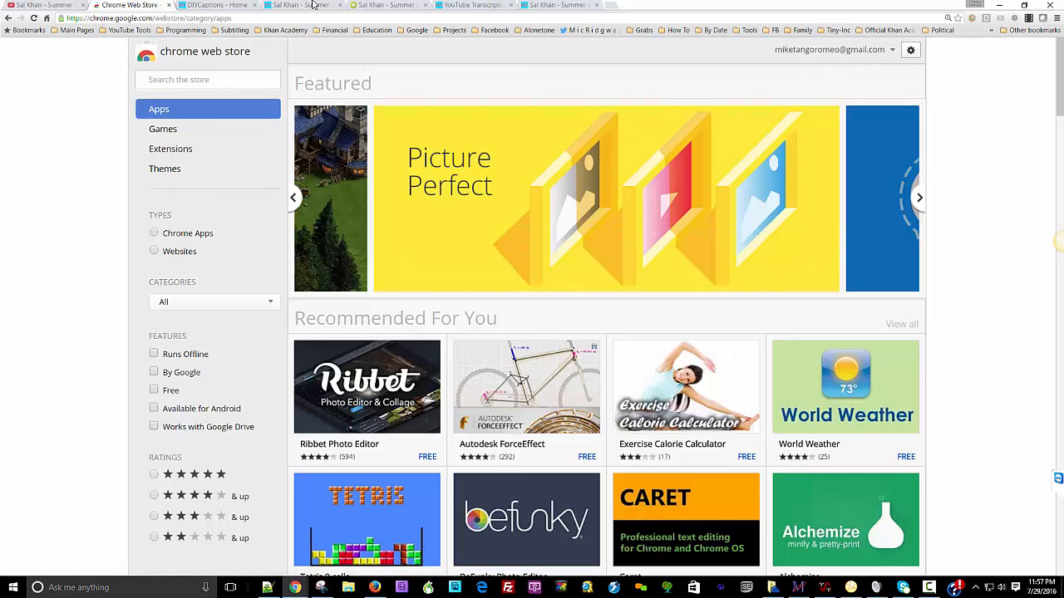
{"action": "left_click", "coordinate": [169, 4]}
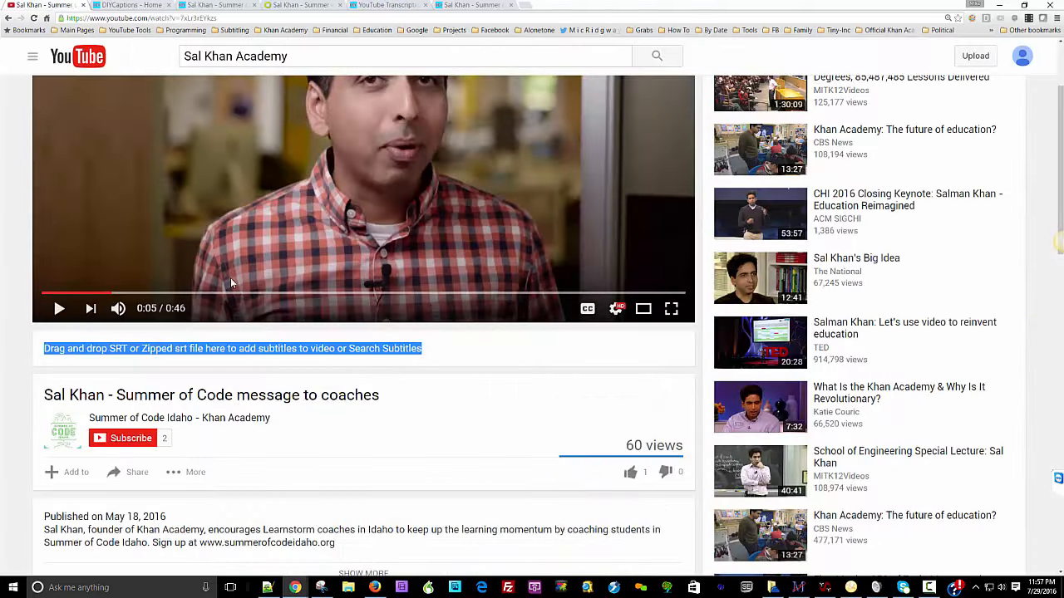
{"action": "scroll", "coordinate": [405, 386], "scroll_direction": "up", "scroll_amount": 3}
{"action": "scroll", "coordinate": [405, 386], "scroll_direction": "down", "scroll_amount": 3}
{"action": "left_click", "coordinate": [423, 406]}
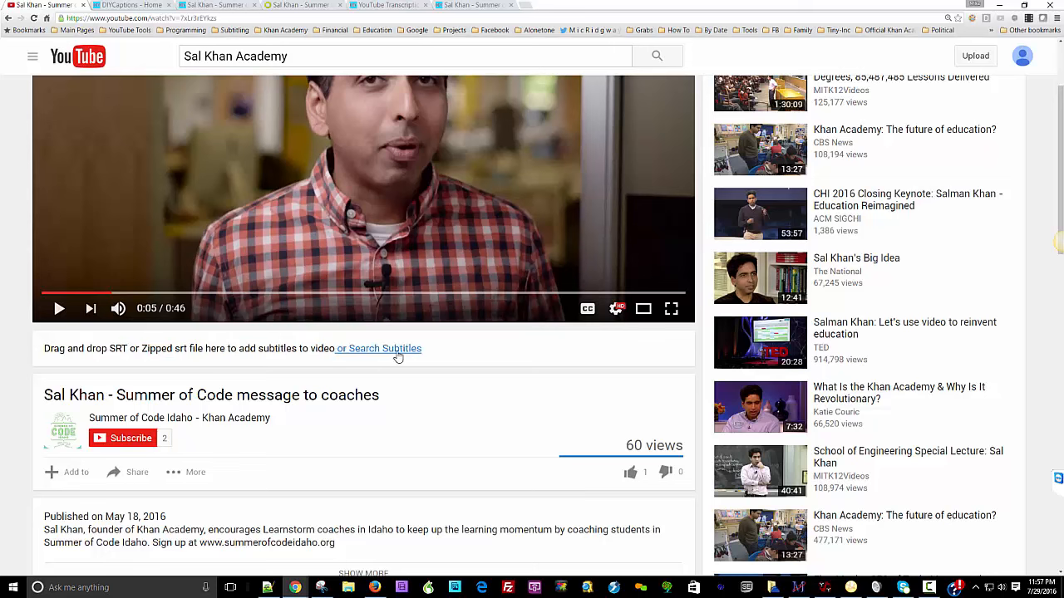
Step: Search subtitles for the video and load the English file "[Amara] Sal Khan - Summer of Code message to coaches"
{"action": "left_click", "coordinate": [396, 349]}
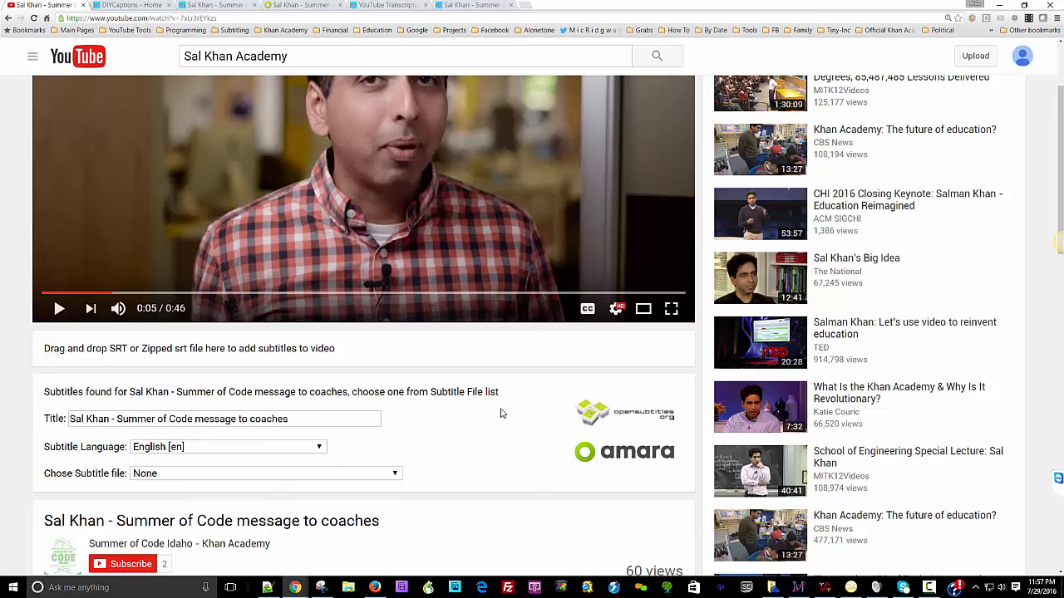
{"action": "scroll", "coordinate": [190, 460], "scroll_direction": "down", "scroll_amount": 1}
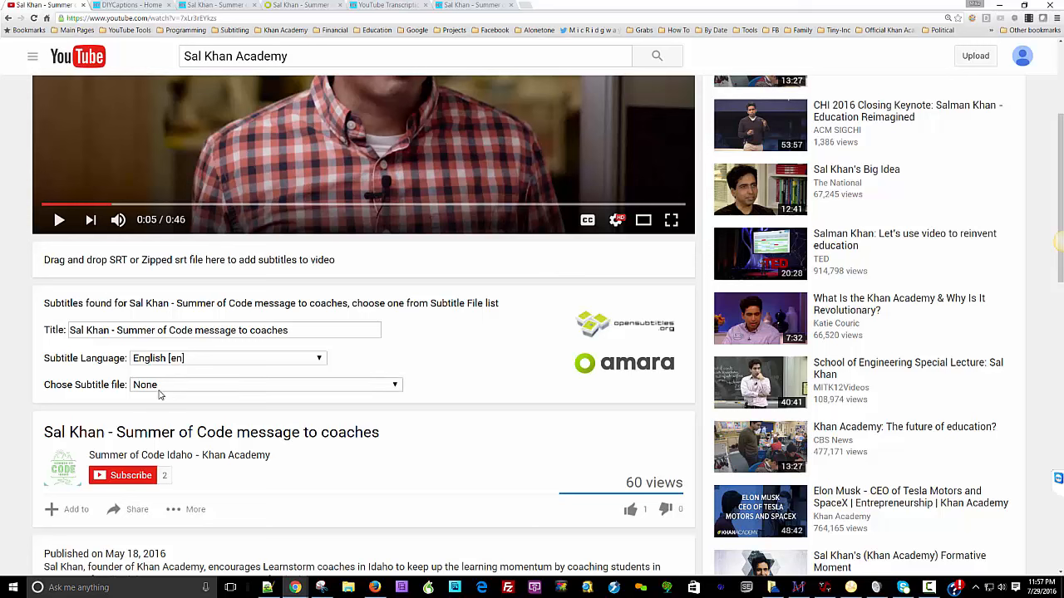
{"action": "left_click", "coordinate": [398, 386]}
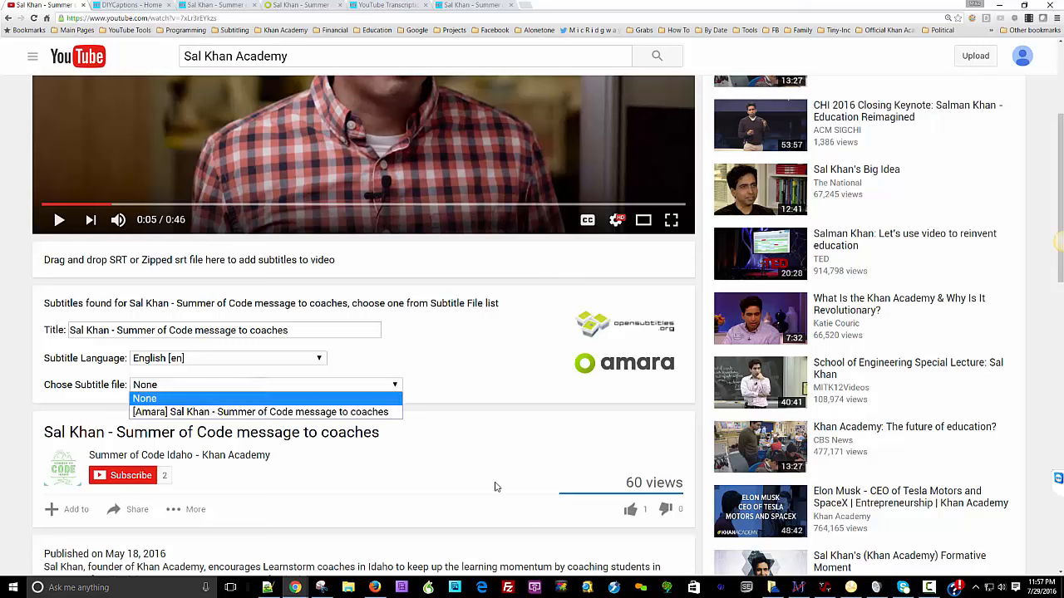
{"action": "left_click", "coordinate": [290, 412]}
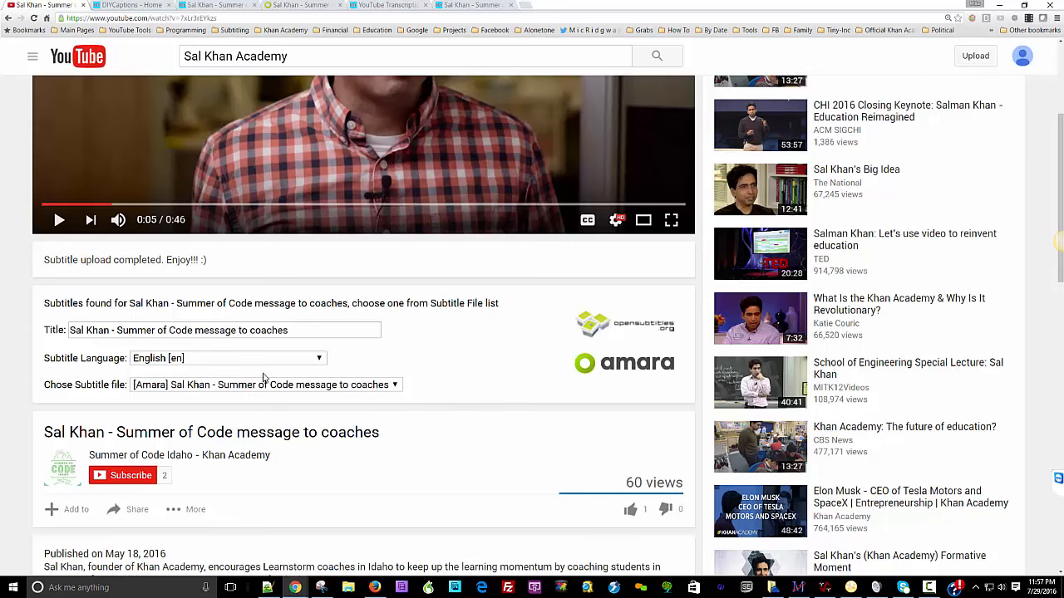
Step: Play the video for a few seconds to check the loaded Amara subtitles, and pause it
{"action": "left_click", "coordinate": [58, 220]}
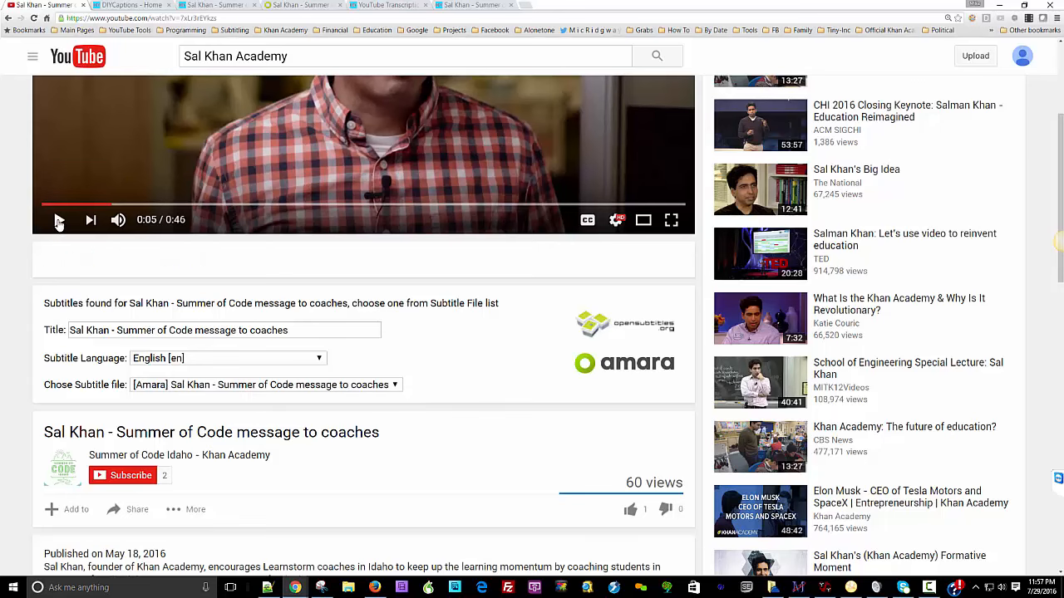
{"action": "scroll", "coordinate": [372, 415], "scroll_direction": "up", "scroll_amount": 2}
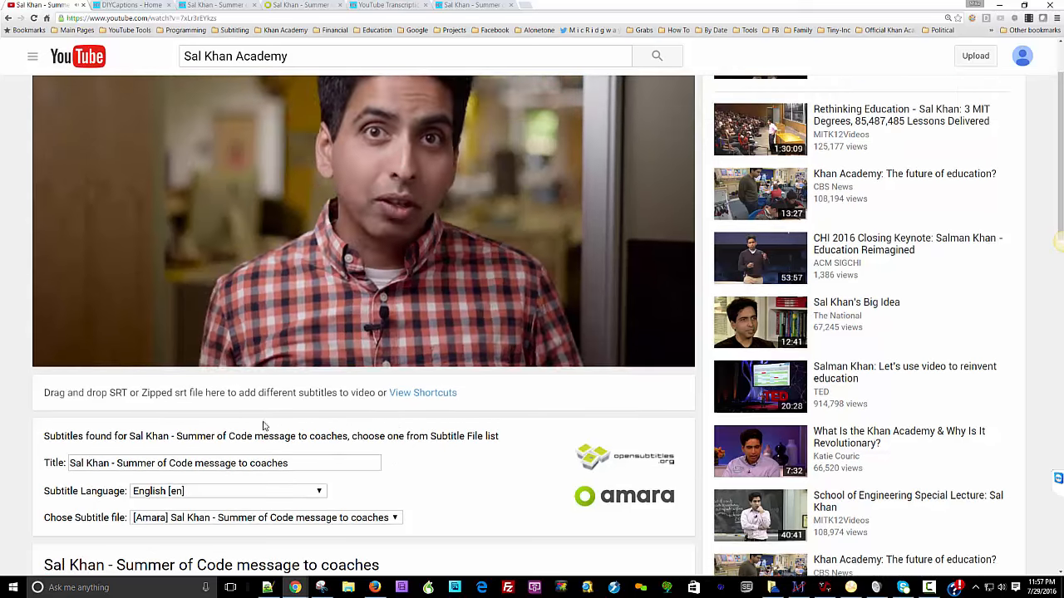
{"action": "mouse_move", "coordinate": [47, 351]}
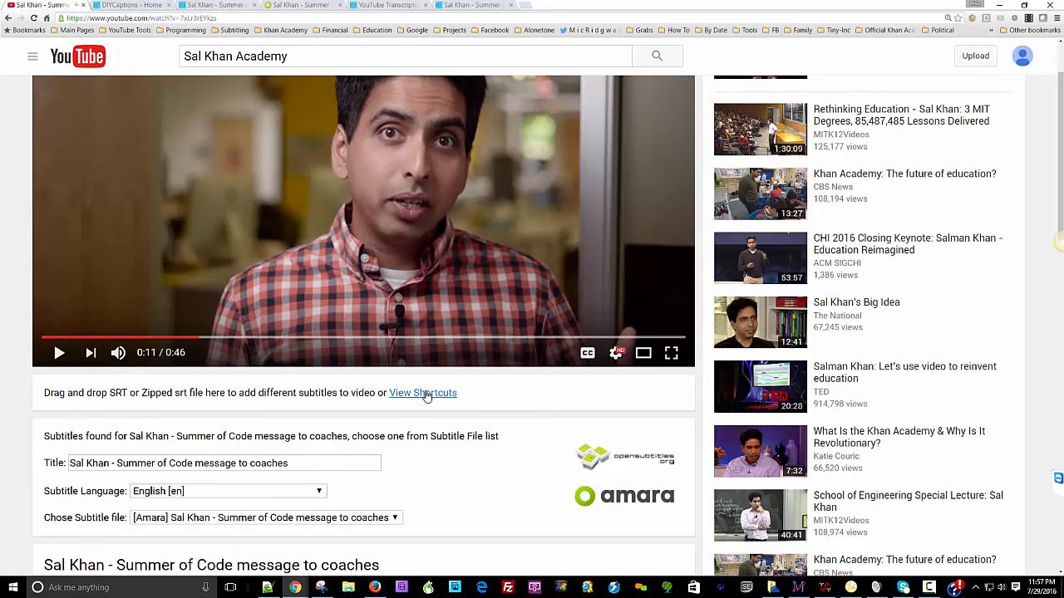
Step: View the subtitle shortcuts list, and try toggling the subtitles on and off while the video plays
{"action": "left_click", "coordinate": [425, 394]}
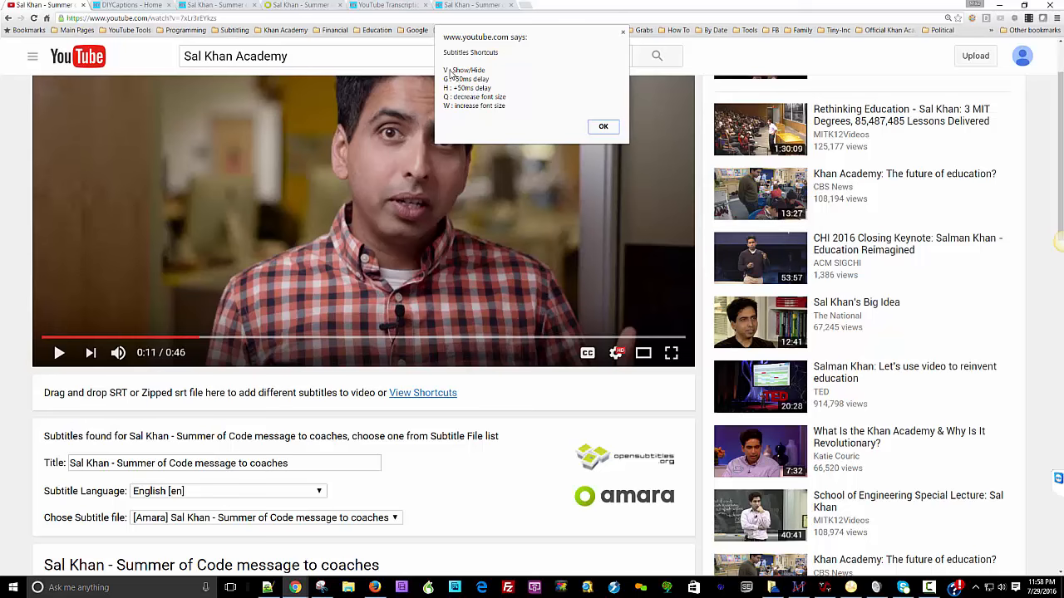
{"action": "left_click", "coordinate": [604, 128]}
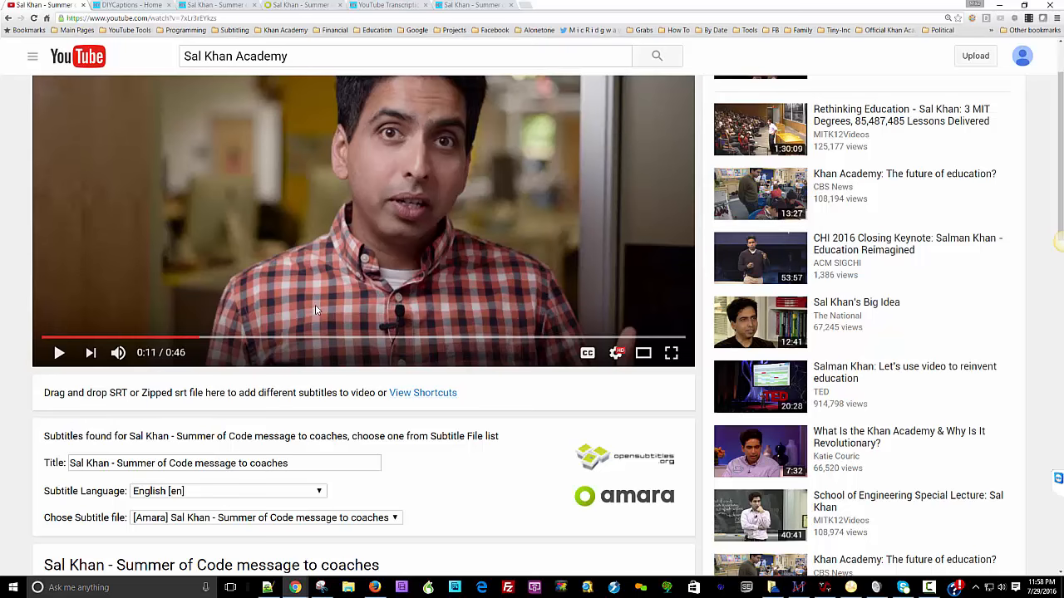
{"action": "scroll", "coordinate": [283, 417], "scroll_direction": "up", "scroll_amount": 2}
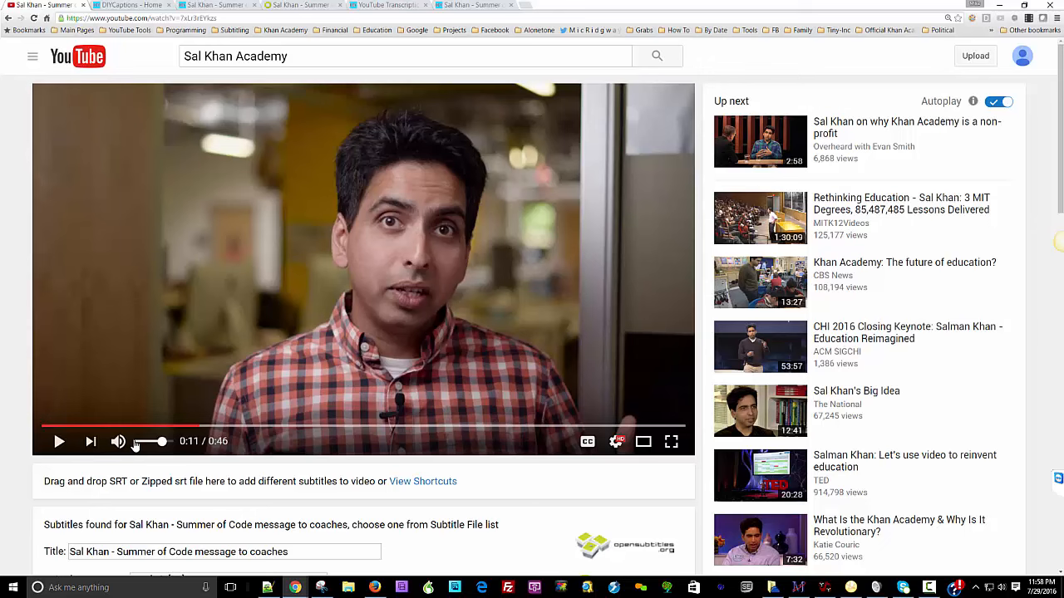
{"action": "left_click", "coordinate": [58, 443]}
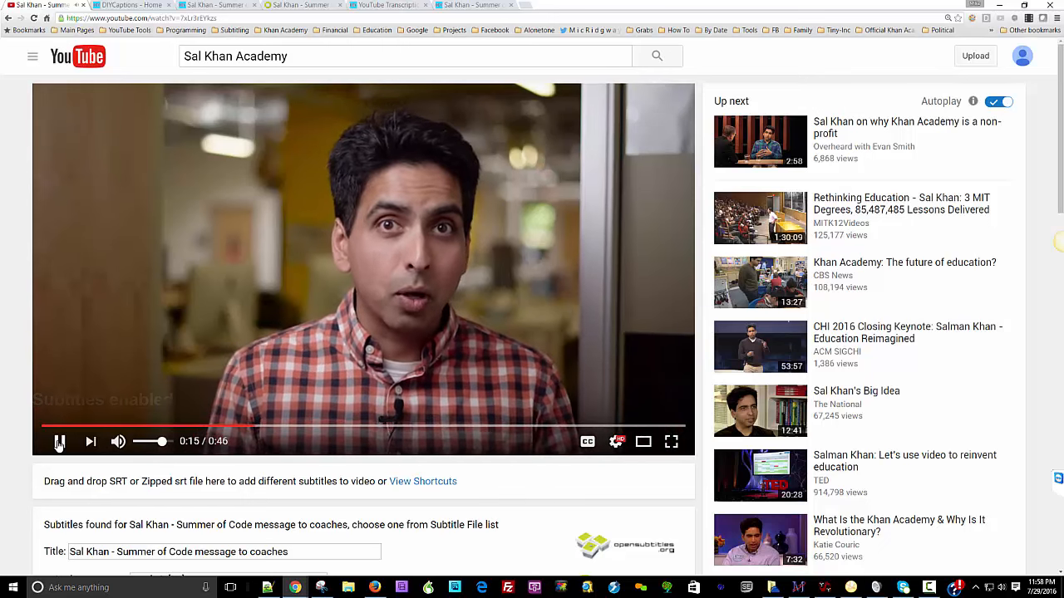
{"action": "key", "text": "c"}
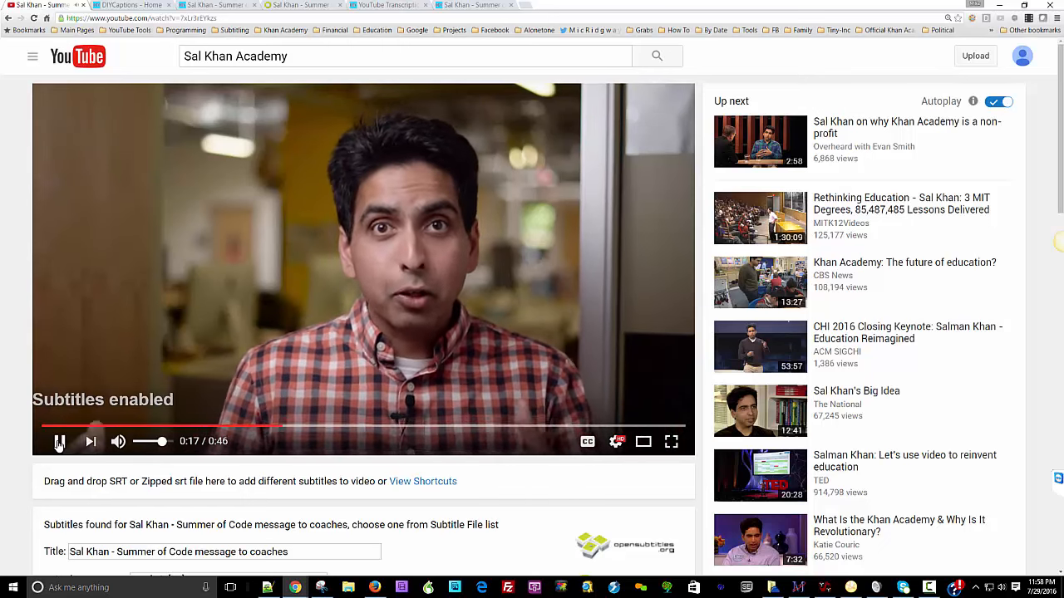
{"action": "key", "text": "c"}
{"action": "left_click", "coordinate": [59, 443]}
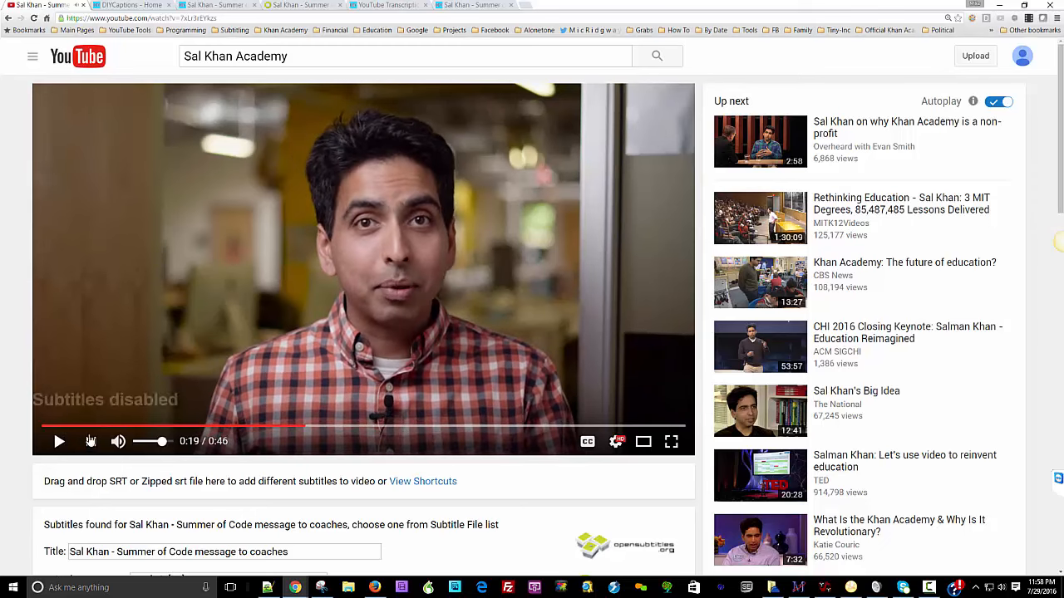
Step: Reopen the "message to coaches" video from its channel page and check the area below the player for the subtitle extensions' controls
{"action": "left_click", "coordinate": [8, 18]}
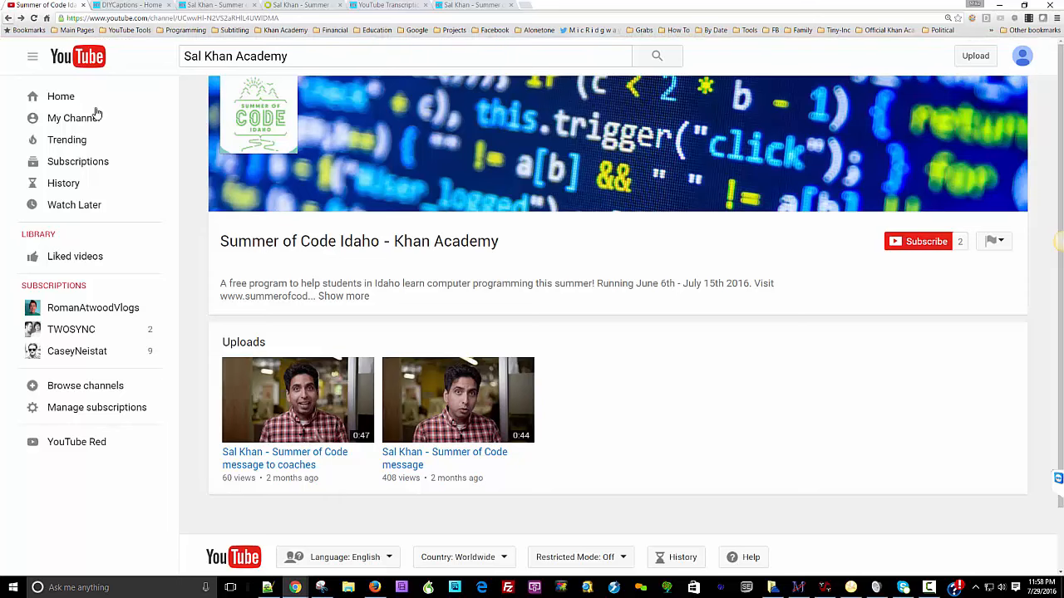
{"action": "left_click", "coordinate": [295, 415]}
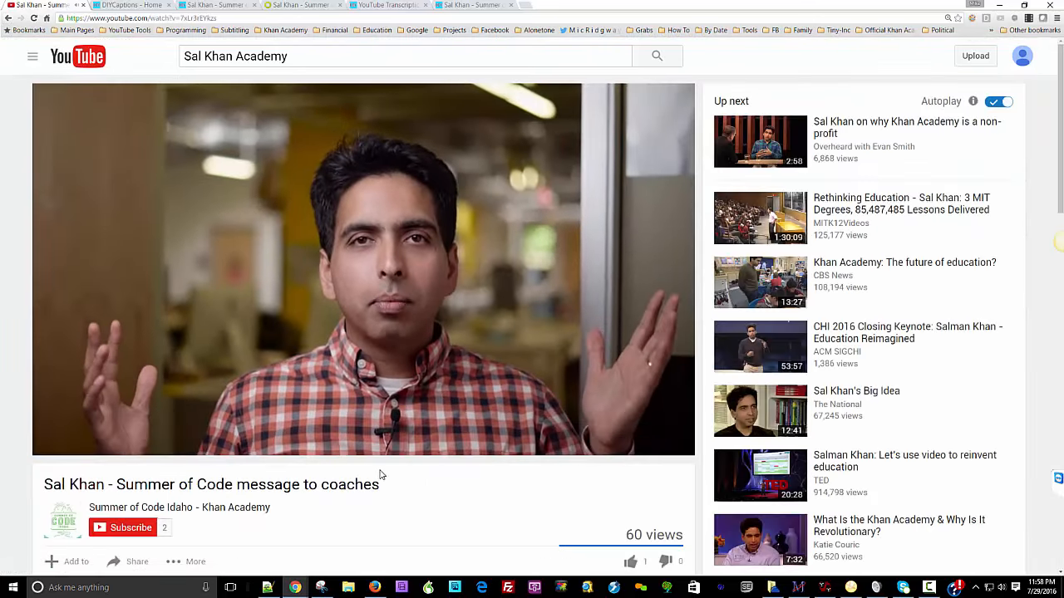
{"action": "scroll", "coordinate": [380, 474], "scroll_direction": "down", "scroll_amount": 1}
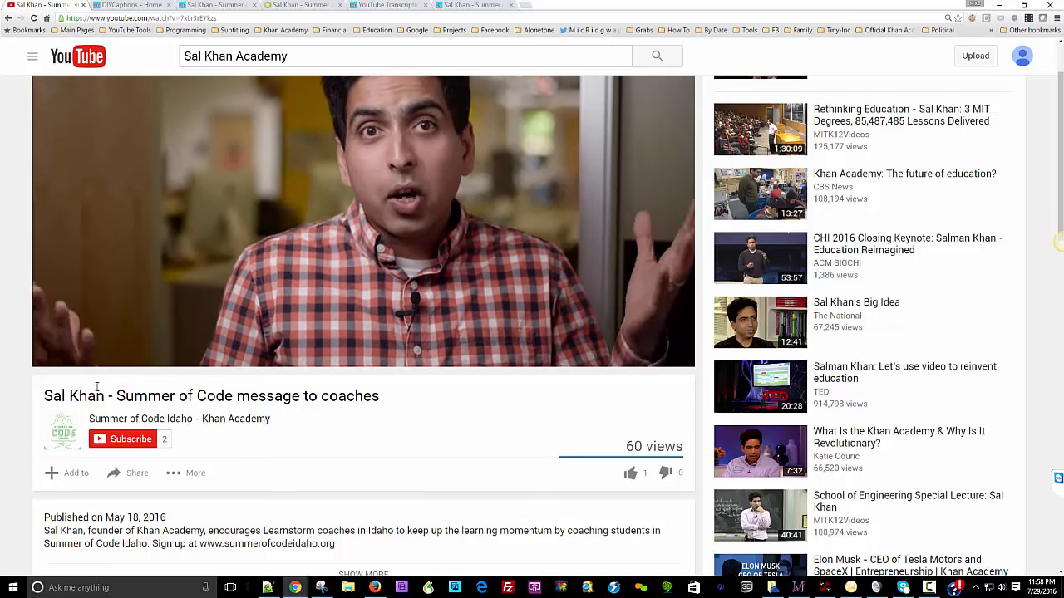
{"action": "scroll", "coordinate": [97, 386], "scroll_direction": "up", "scroll_amount": 1}
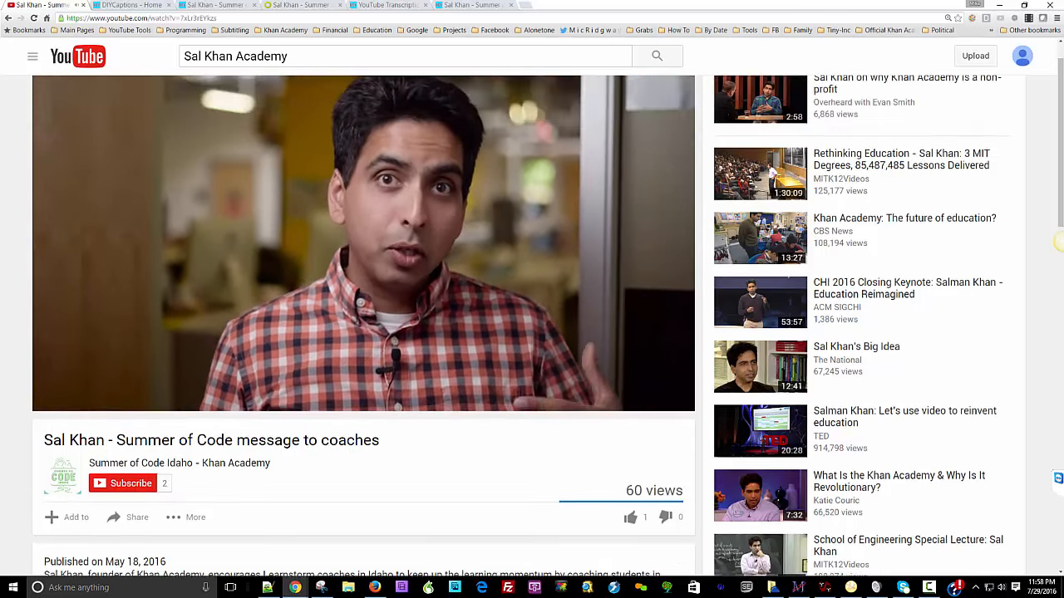
{"action": "scroll", "coordinate": [304, 396], "scroll_direction": "down", "scroll_amount": 2}
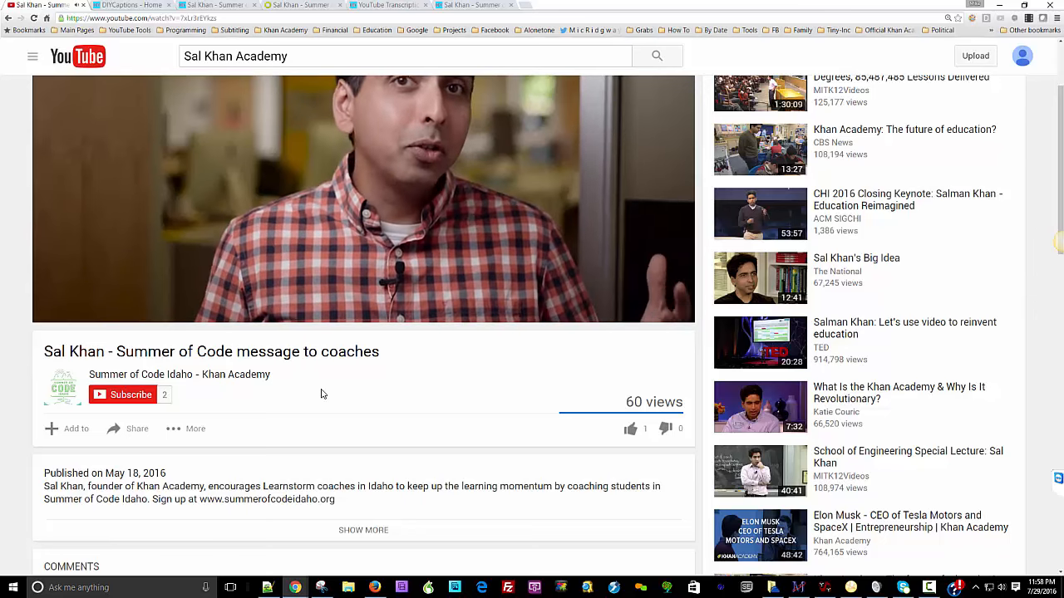
{"action": "scroll", "coordinate": [291, 394], "scroll_direction": "down", "scroll_amount": 2}
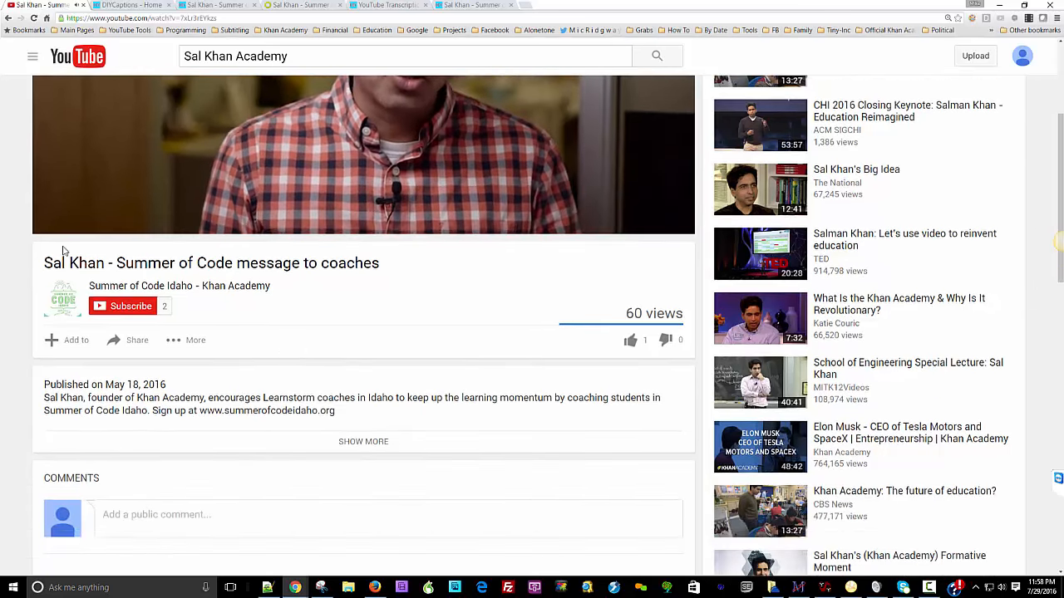
{"action": "scroll", "coordinate": [427, 357], "scroll_direction": "up", "scroll_amount": 3}
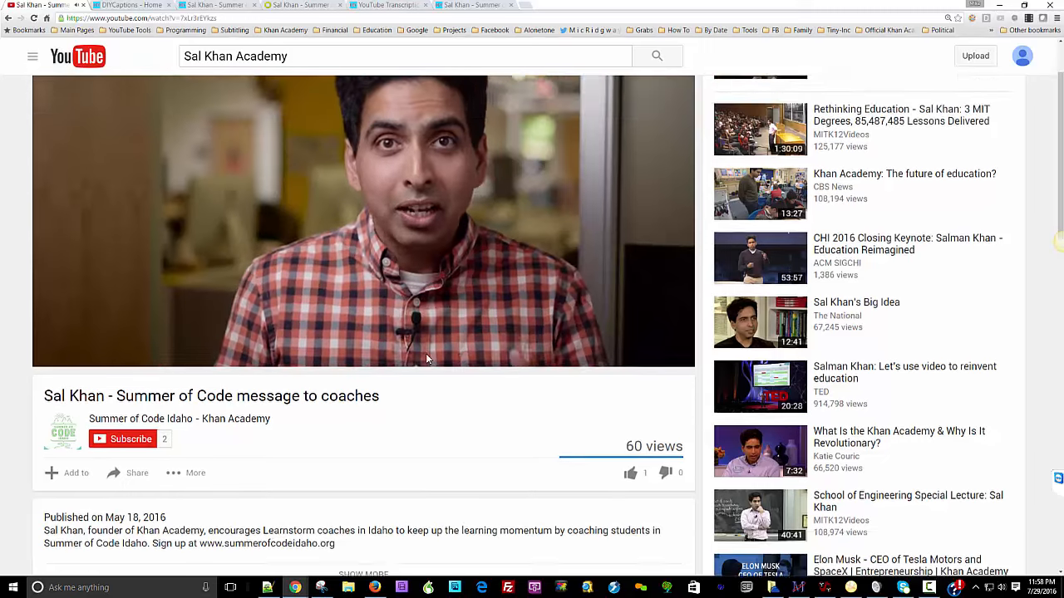
{"action": "scroll", "coordinate": [423, 359], "scroll_direction": "up", "scroll_amount": 1}
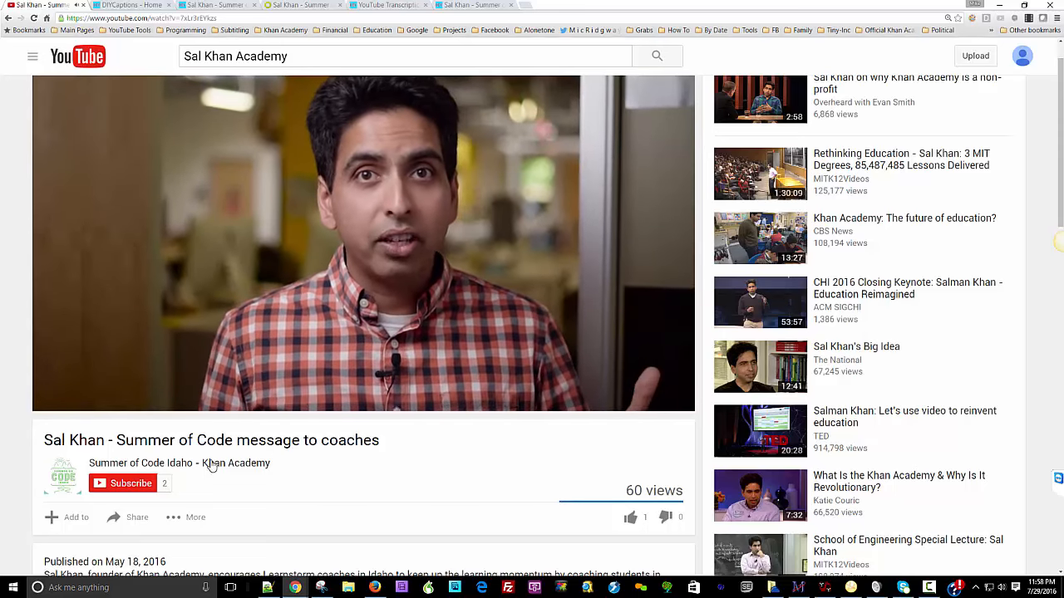
{"action": "left_click", "coordinate": [62, 399]}
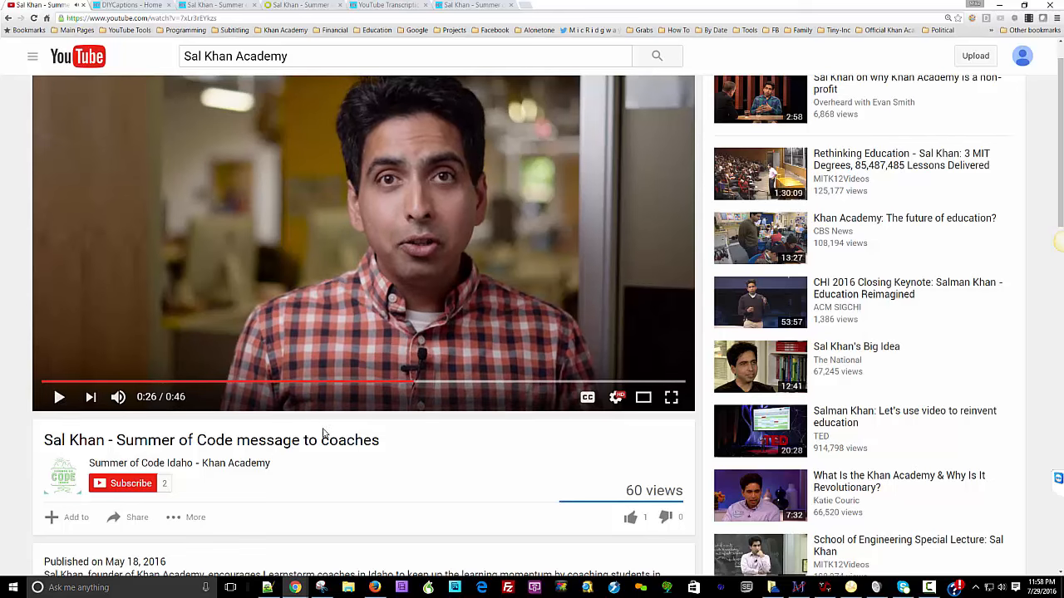
Step: Reload the video page and try to open the Captions for YouTube language choices
{"action": "left_click", "coordinate": [46, 20]}
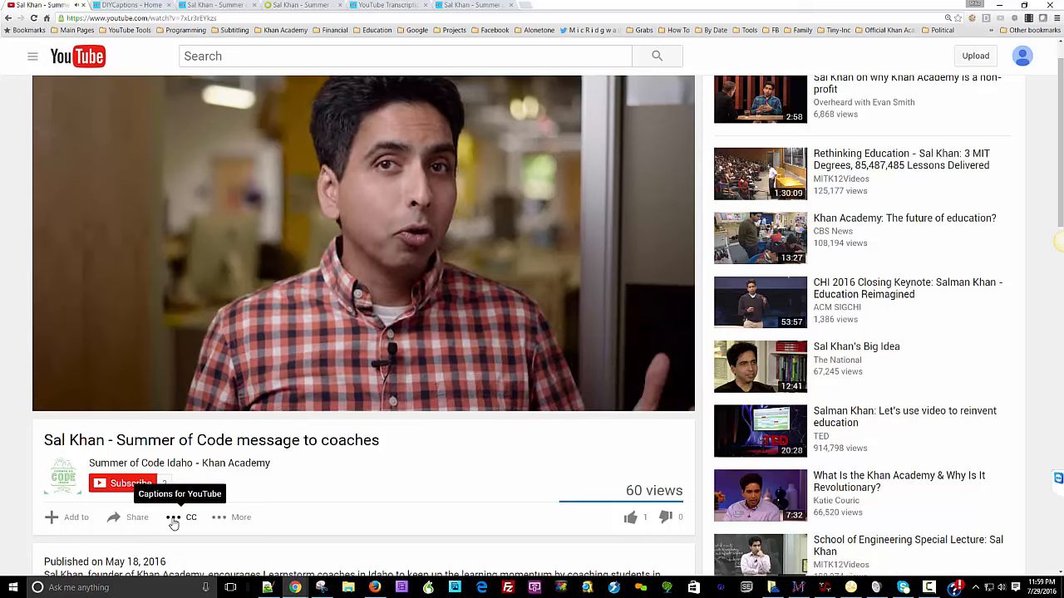
{"action": "left_click", "coordinate": [179, 520]}
{"action": "left_click", "coordinate": [176, 509]}
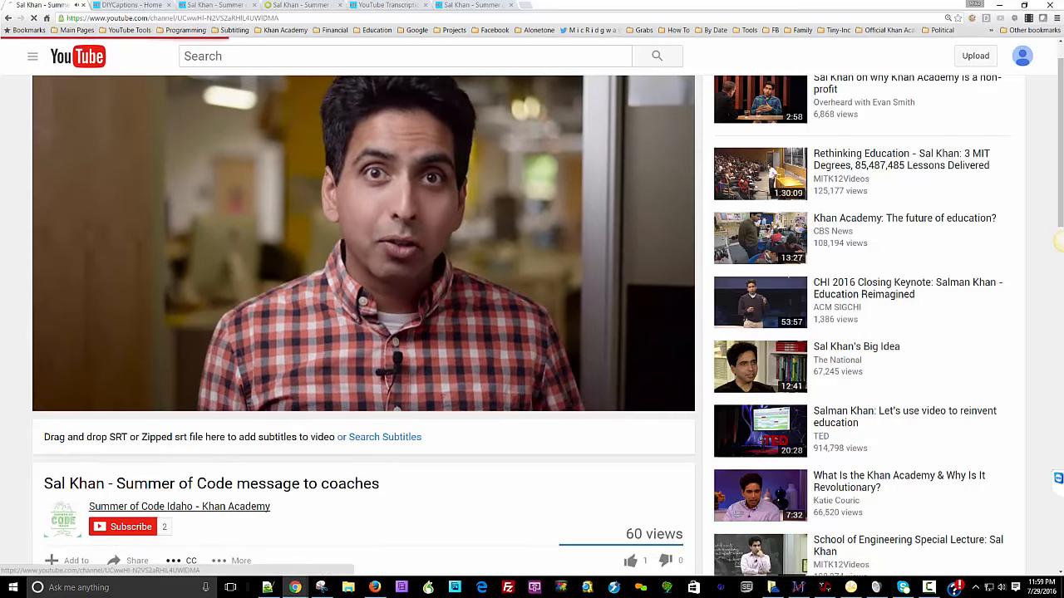
{"action": "left_click", "coordinate": [8, 19]}
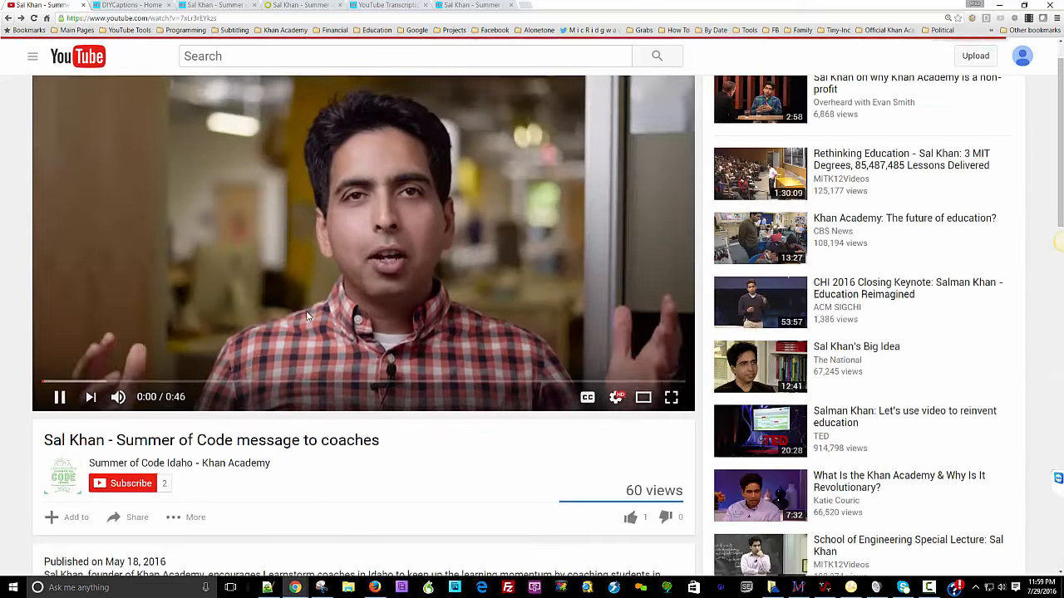
Step: Reload the video page and turn on the English captions with the Captions for YouTube extension
{"action": "scroll", "coordinate": [200, 475], "scroll_direction": "down", "scroll_amount": 1}
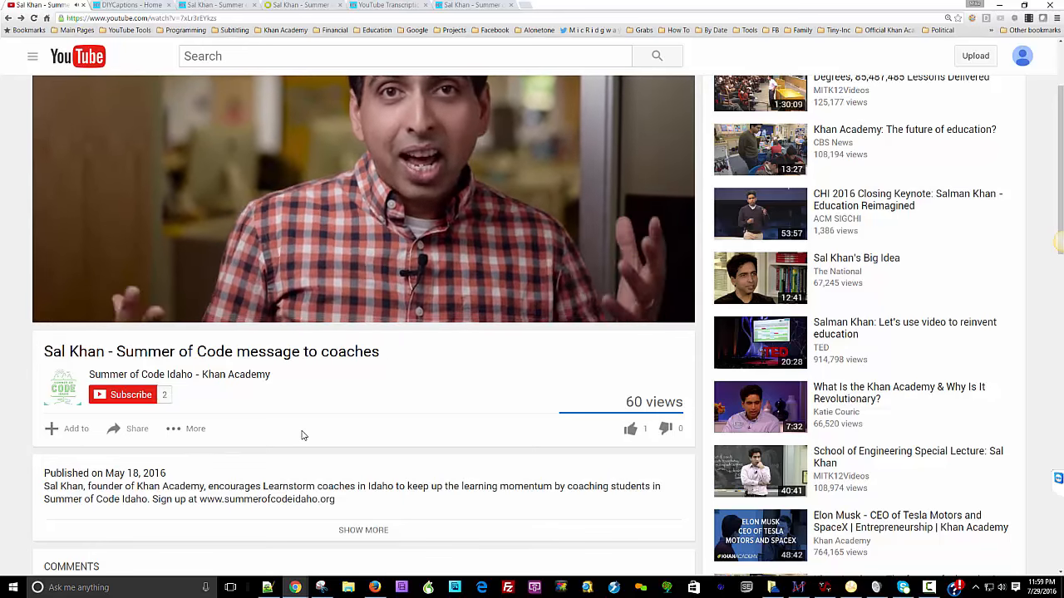
{"action": "left_click", "coordinate": [34, 19]}
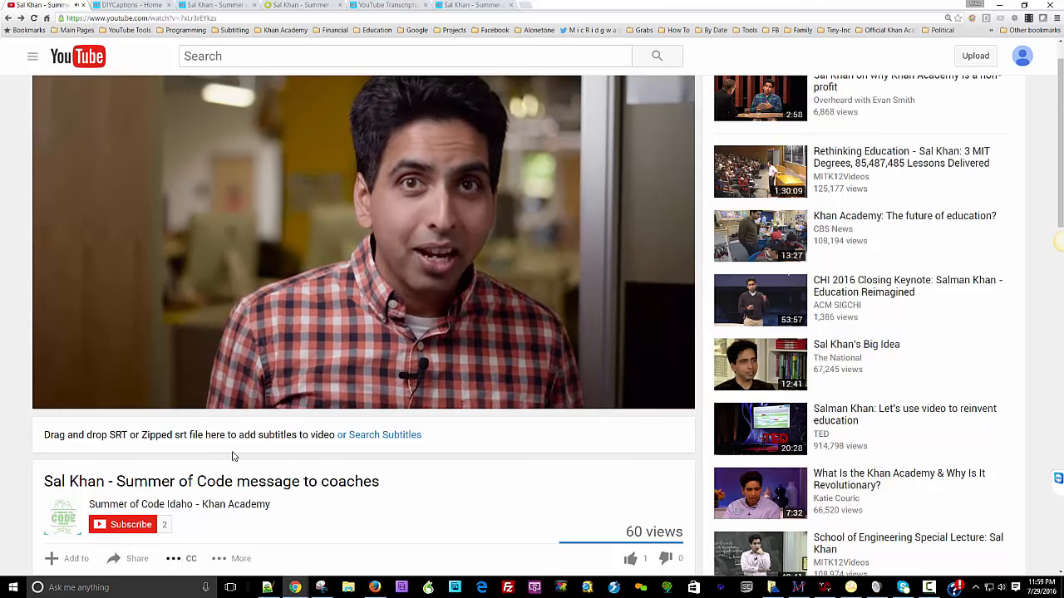
{"action": "scroll", "coordinate": [255, 427], "scroll_direction": "down", "scroll_amount": 3}
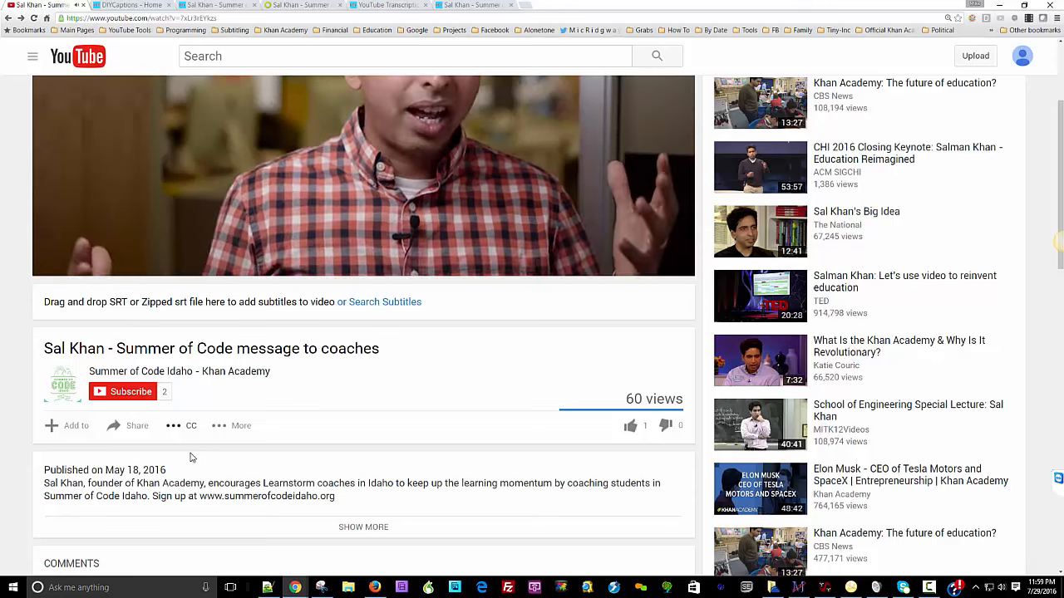
{"action": "left_click", "coordinate": [188, 427]}
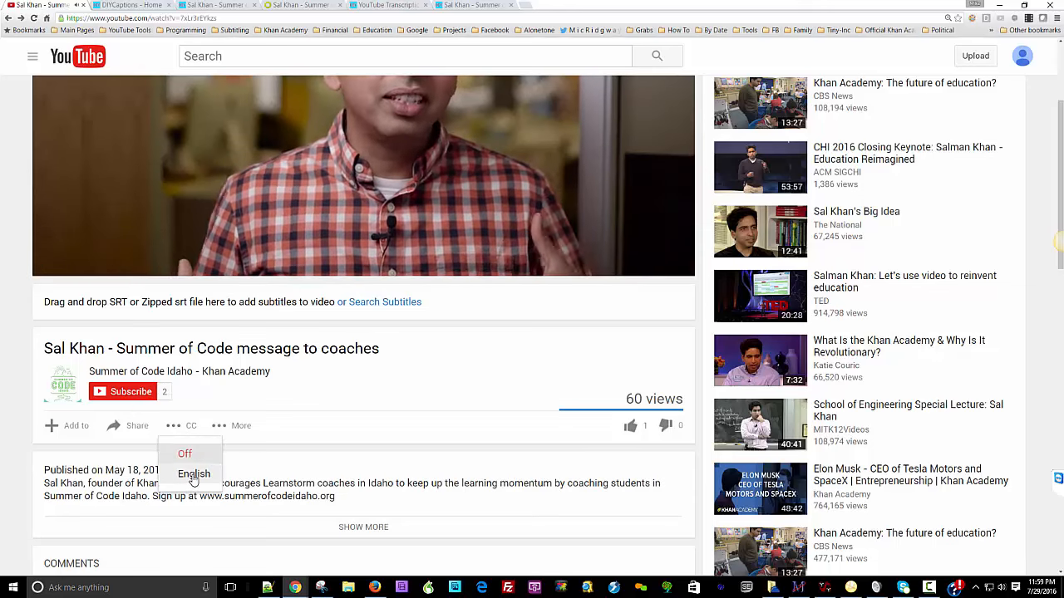
{"action": "left_click", "coordinate": [190, 472]}
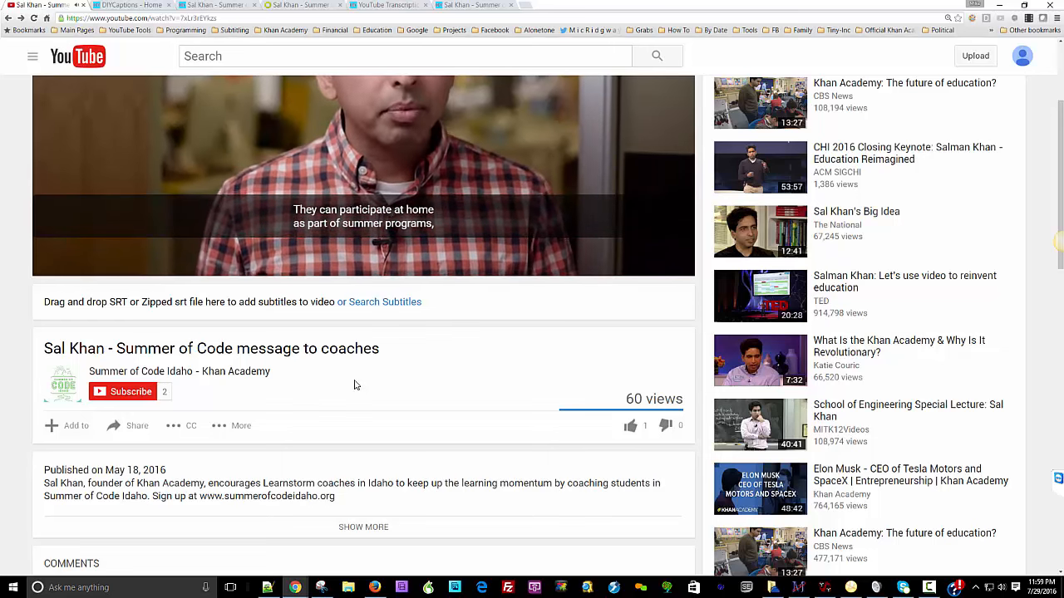
Step: Search subtitles for the video again and choose the [Amara] file for English
{"action": "mouse_move", "coordinate": [656, 231]}
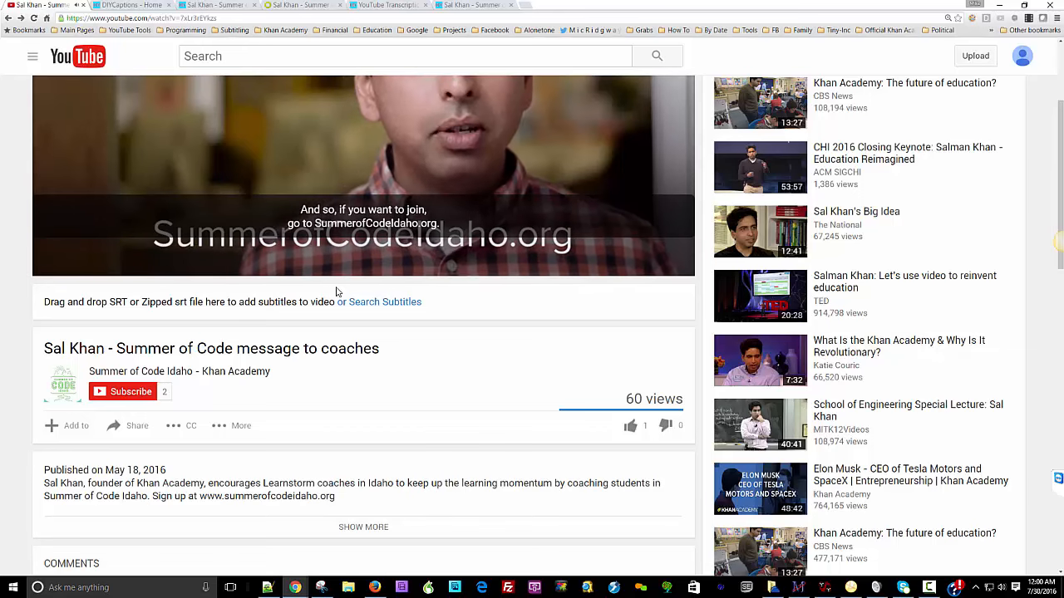
{"action": "left_click", "coordinate": [384, 302]}
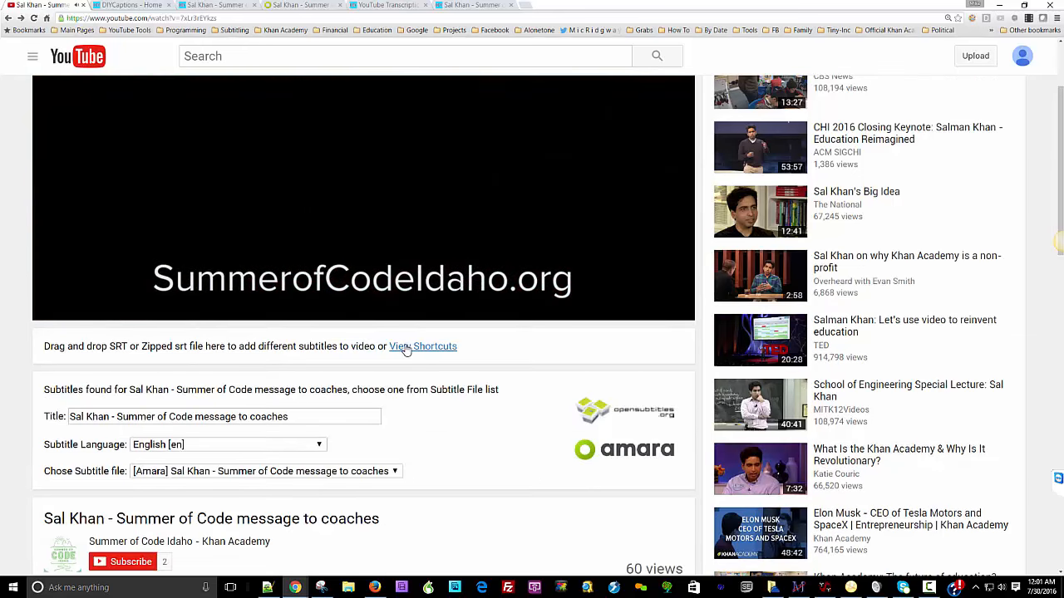
Step: Read through the subtitle extension's shortcuts for visibility, delay and font size, and close the list
{"action": "left_click", "coordinate": [406, 347]}
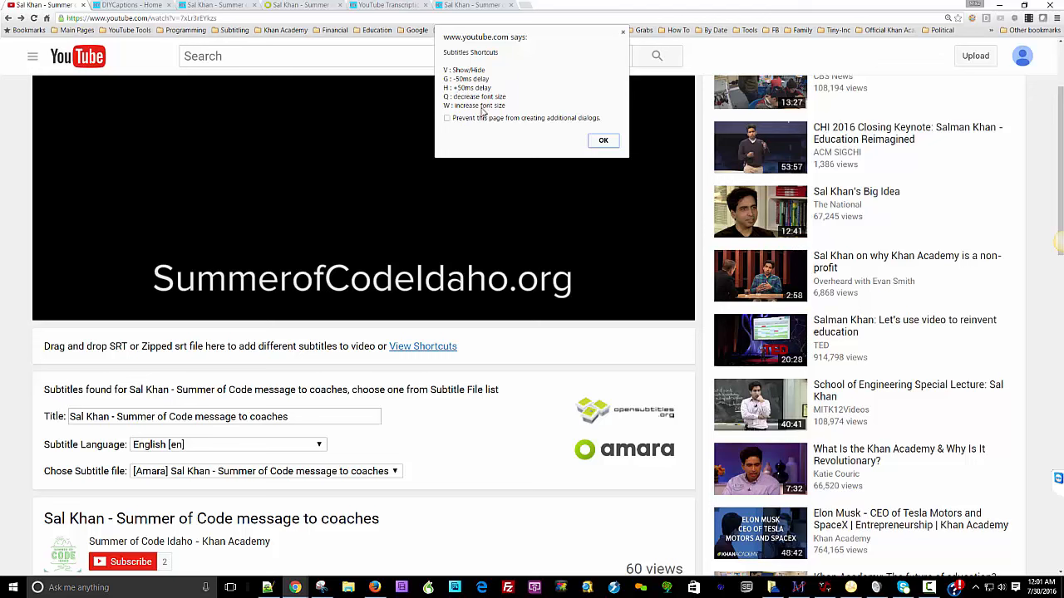
{"action": "left_click", "coordinate": [601, 141]}
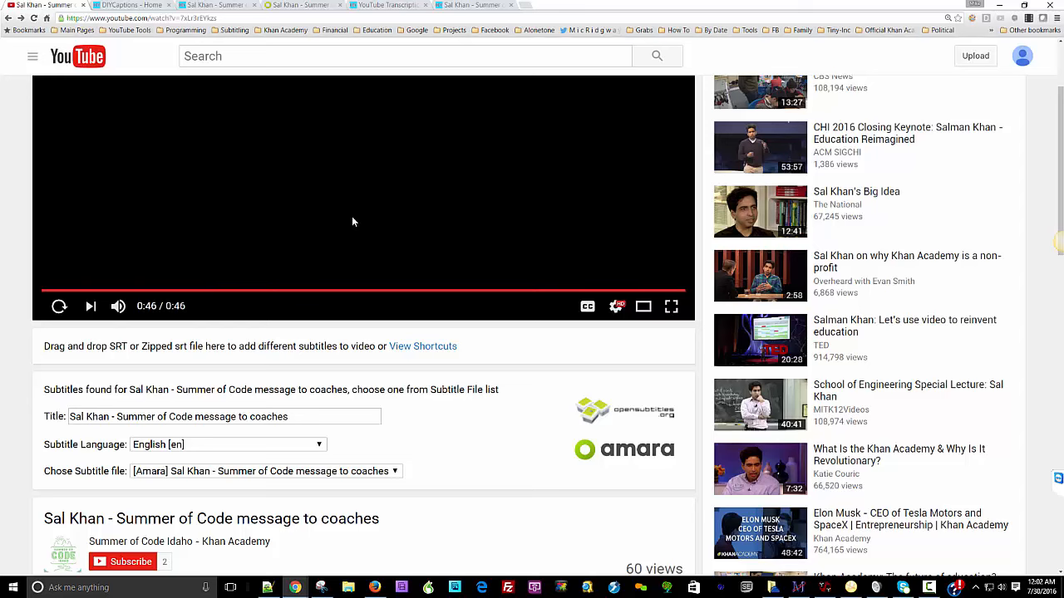
{"action": "scroll", "coordinate": [168, 357], "scroll_direction": "up", "scroll_amount": 2}
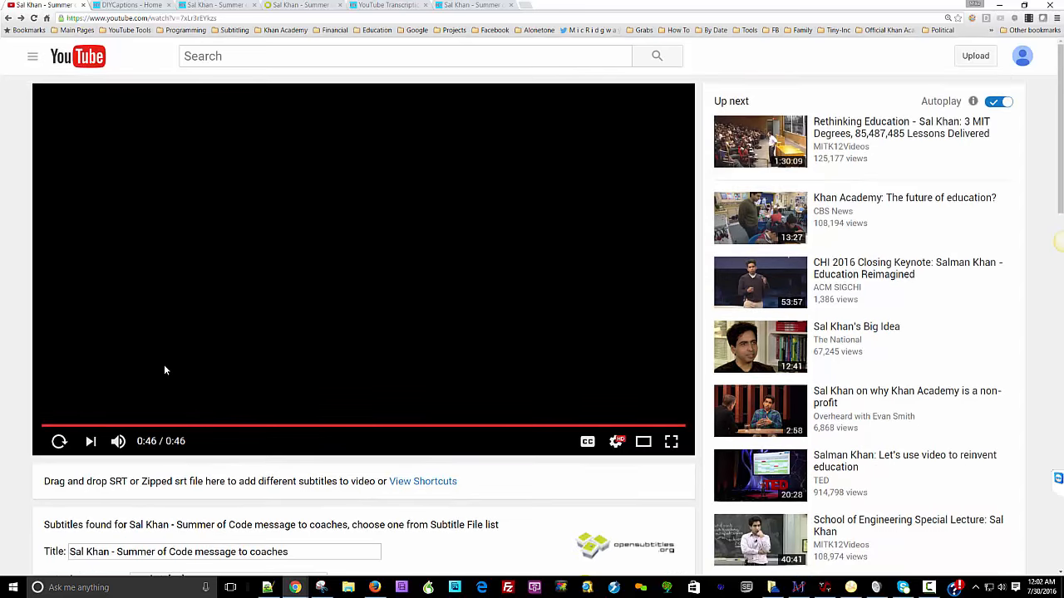
Step: Replay the video and reduce the extension's subtitle size to 12
{"action": "left_click", "coordinate": [59, 441]}
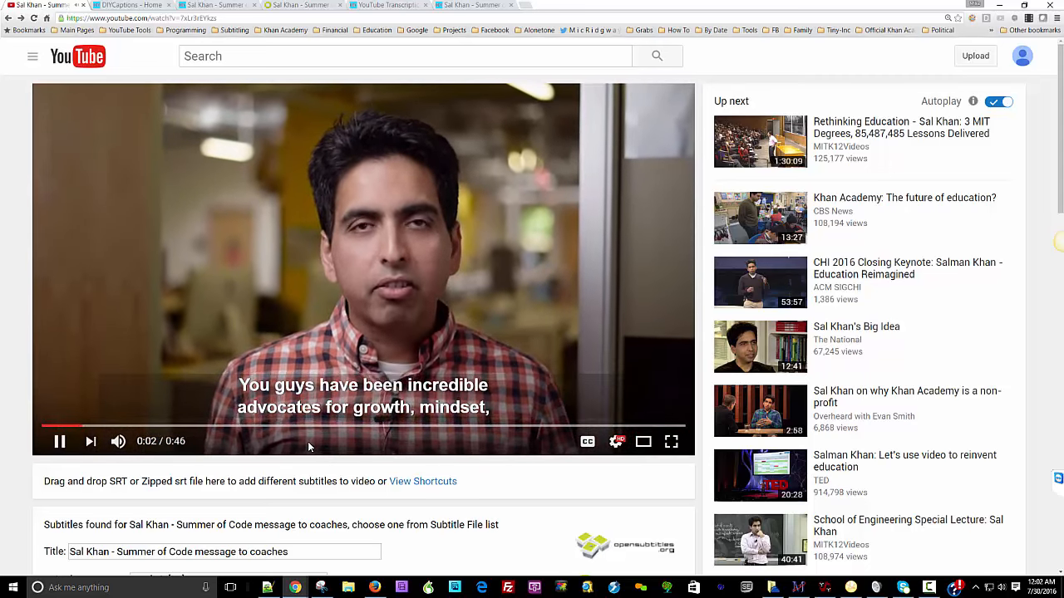
{"action": "key", "text": "minus"}
{"action": "key", "text": "minus"}
{"action": "key", "text": "minus"}
{"action": "key", "text": "minus"}
{"action": "key", "text": "minus"}
{"action": "key", "text": "minus"}
{"action": "key", "text": "minus"}
{"action": "key", "text": "minus"}
{"action": "key", "text": "minus"}
{"action": "key", "text": "minus"}
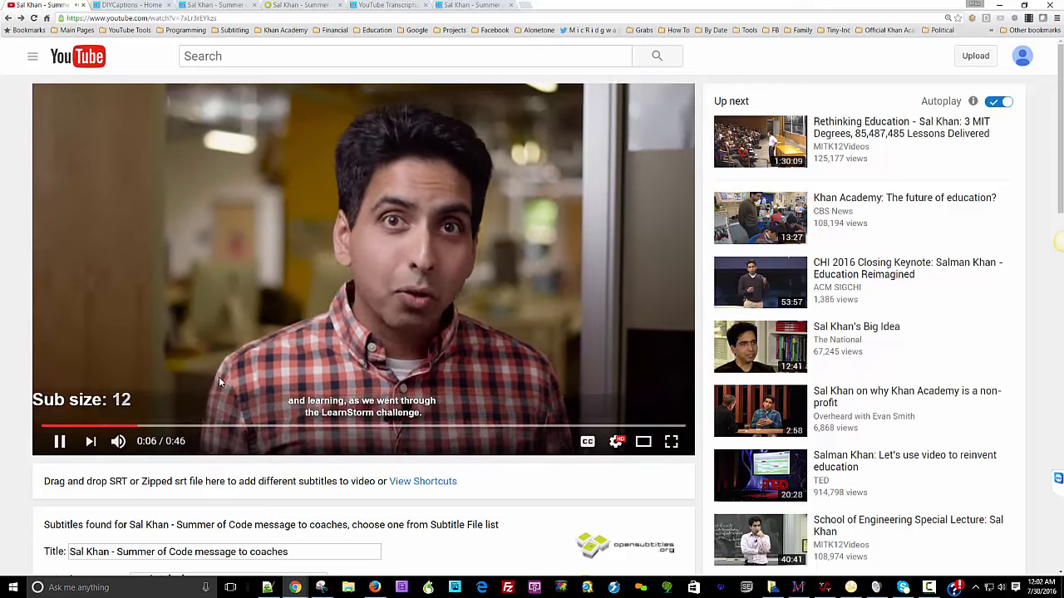
Step: Enlarge the extension's subtitles on the playing video to size 32
{"action": "key", "text": "plus"}
{"action": "key", "text": "plus"}
{"action": "key", "text": "plus"}
{"action": "key", "text": "plus"}
{"action": "key", "text": "plus"}
{"action": "key", "text": "plus"}
{"action": "key", "text": "plus"}
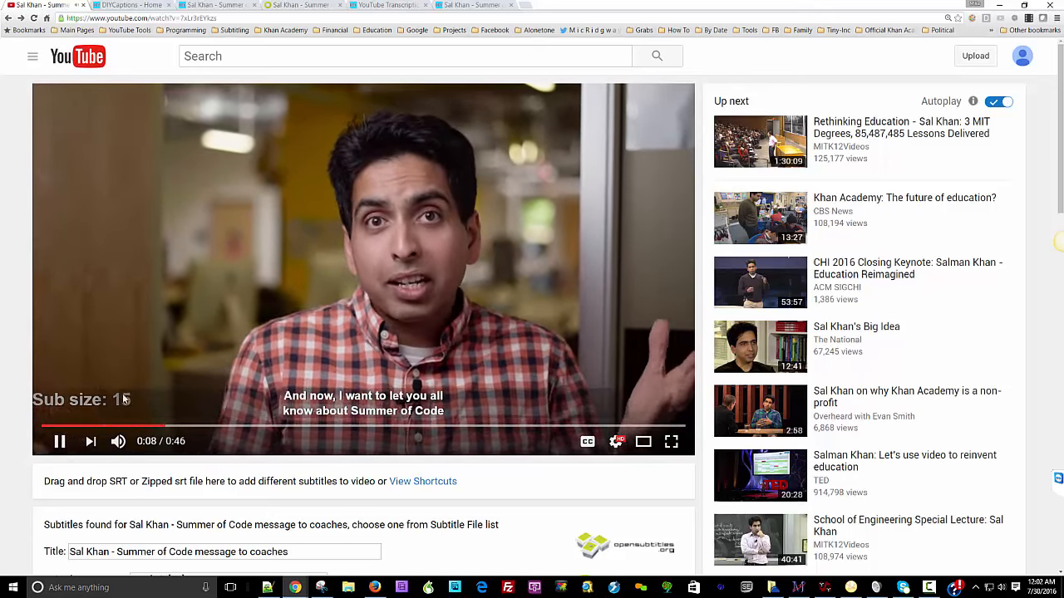
{"action": "key", "text": "plus"}
{"action": "key", "text": "plus"}
{"action": "key", "text": "plus"}
{"action": "key", "text": "plus"}
{"action": "key", "text": "plus"}
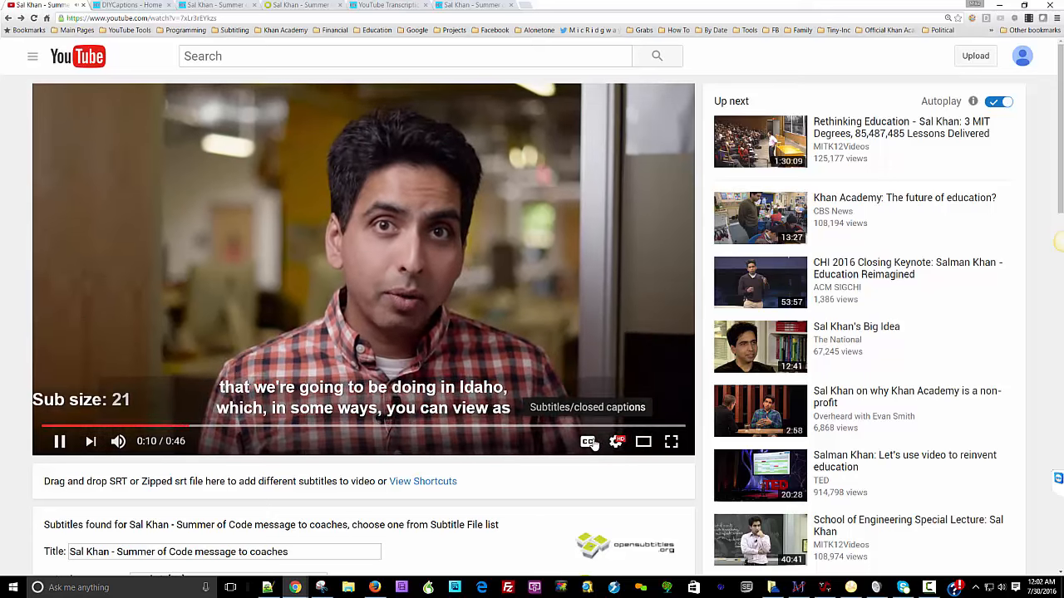
{"action": "key", "text": "plus"}
{"action": "key", "text": "plus"}
{"action": "key", "text": "plus"}
{"action": "key", "text": "plus"}
{"action": "key", "text": "plus"}
{"action": "key", "text": "plus"}
{"action": "key", "text": "plus"}
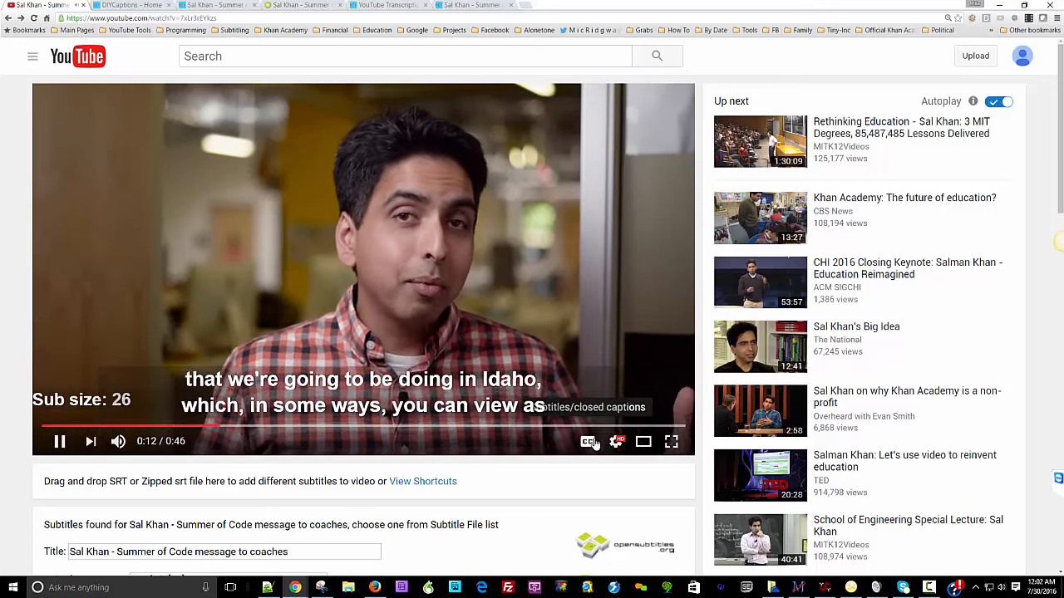
{"action": "key", "text": "plus"}
{"action": "key", "text": "plus"}
{"action": "key", "text": "plus"}
{"action": "key", "text": "plus"}
{"action": "key", "text": "plus"}
{"action": "key", "text": "plus"}
{"action": "key", "text": "plus"}
{"action": "key", "text": "plus"}
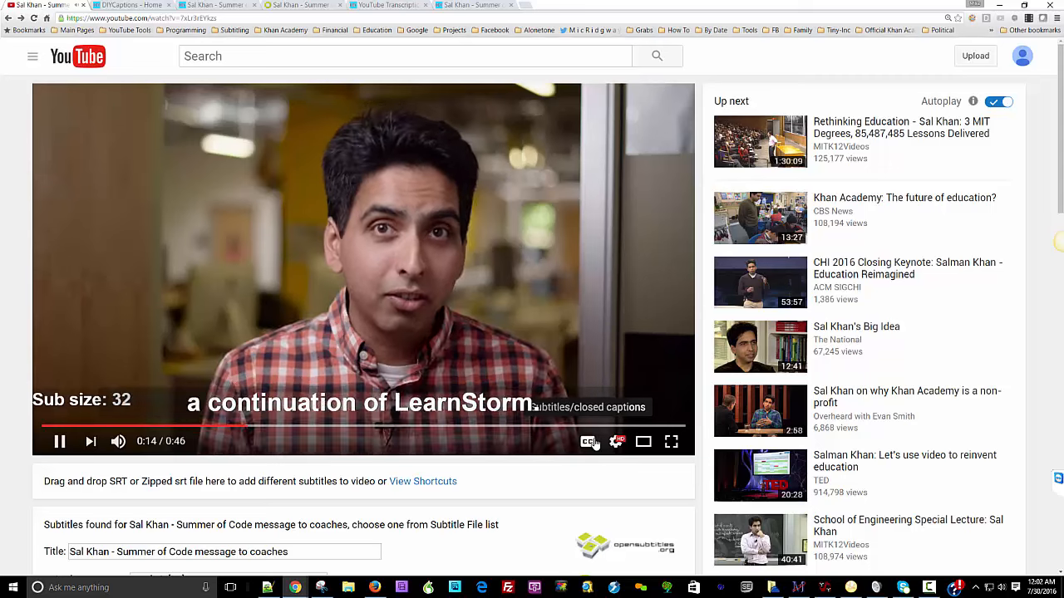
{"action": "key", "text": "plus"}
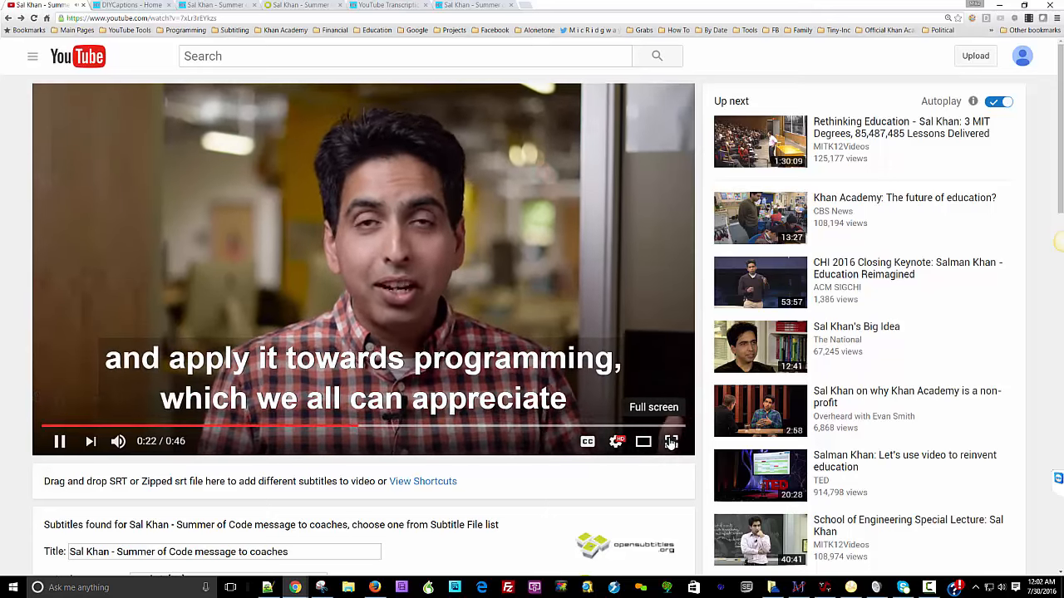
Step: Watch the subtitled video in full screen, replay its beginning, then pause it and leave full screen
{"action": "left_click", "coordinate": [671, 442]}
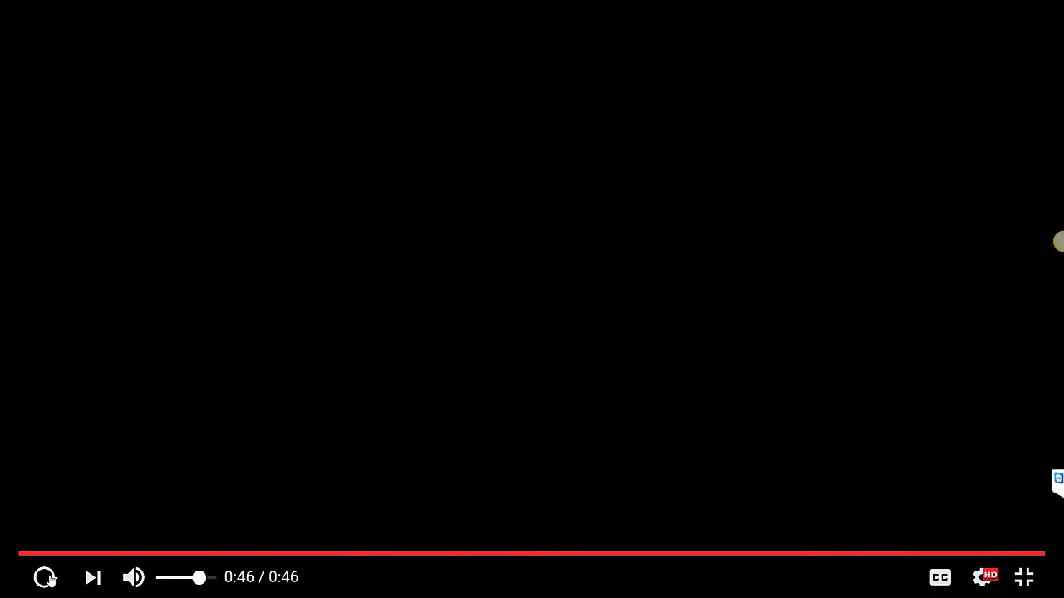
{"action": "left_click", "coordinate": [48, 577]}
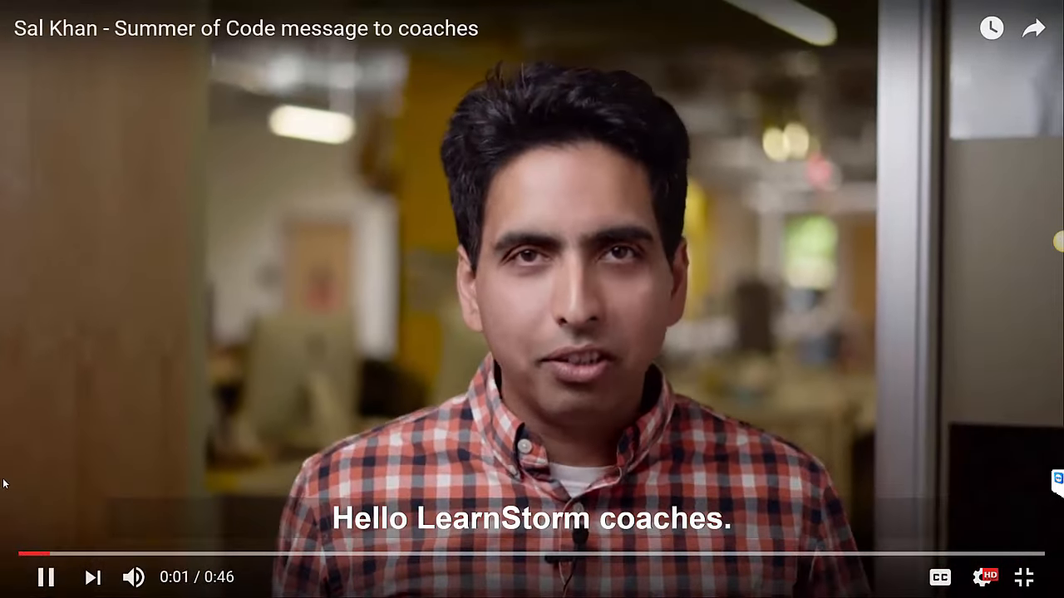
{"action": "key", "text": "space"}
{"action": "key", "text": "Escape"}
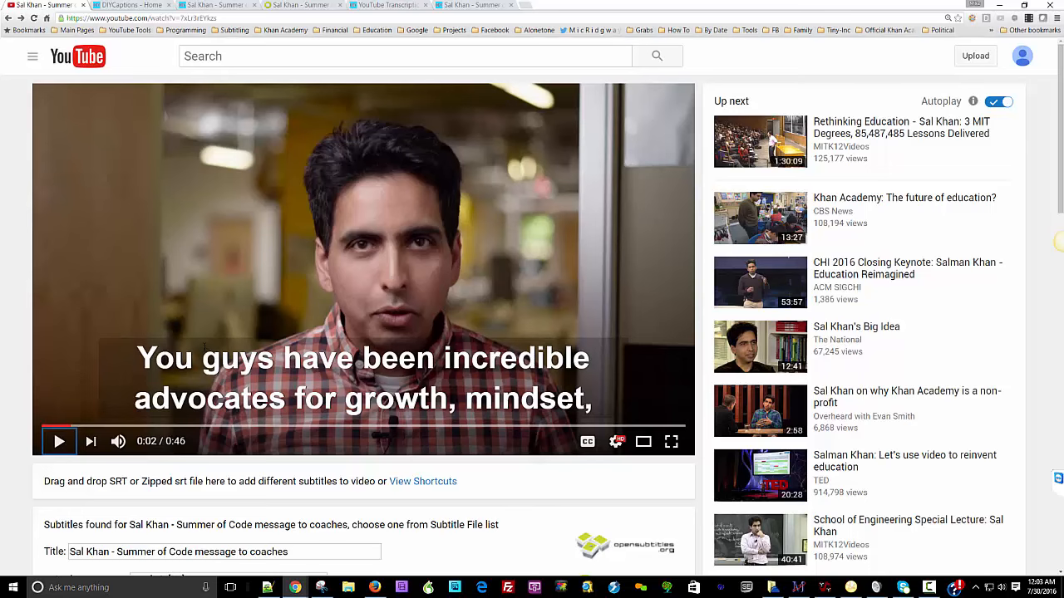
{"action": "scroll", "coordinate": [123, 359], "scroll_direction": "down", "scroll_amount": 5}
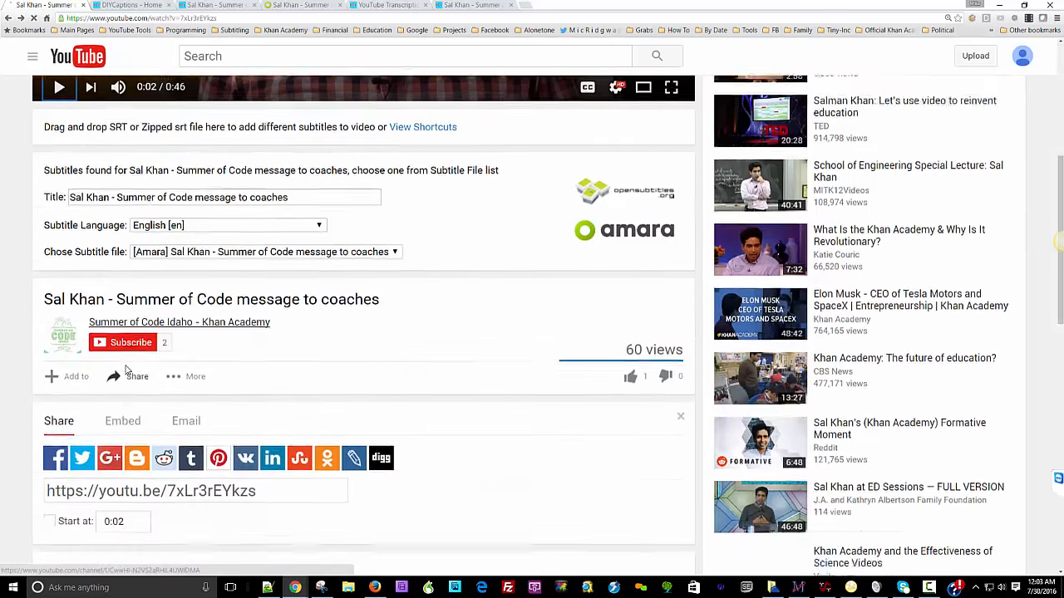
{"action": "scroll", "coordinate": [125, 372], "scroll_direction": "down", "scroll_amount": 5}
{"action": "scroll", "coordinate": [125, 372], "scroll_direction": "up", "scroll_amount": 10}
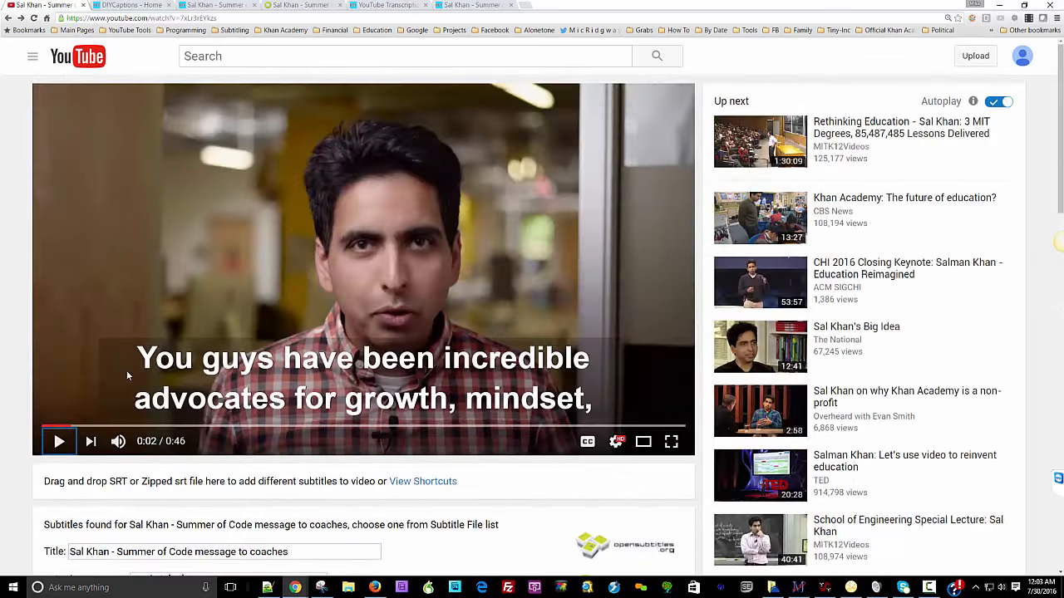